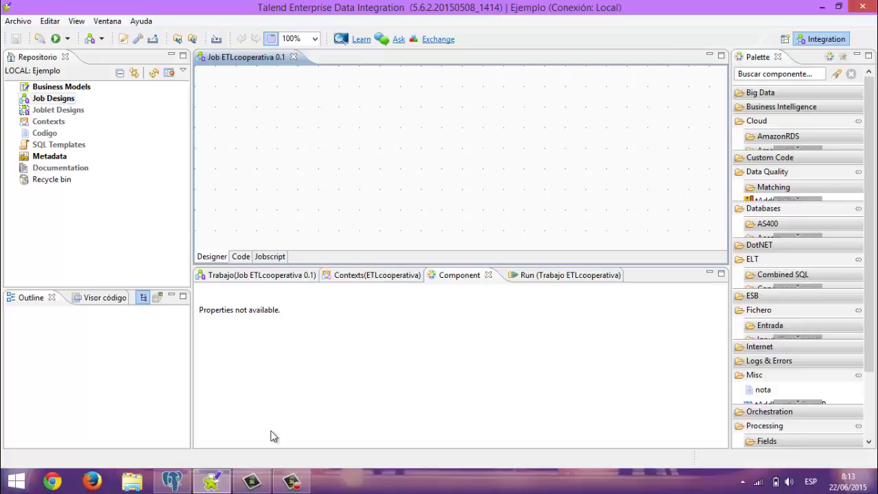
In pgAdmin, open the top 100 rows of CooperativaControlMora's clientes table
mouse_move(177, 484)
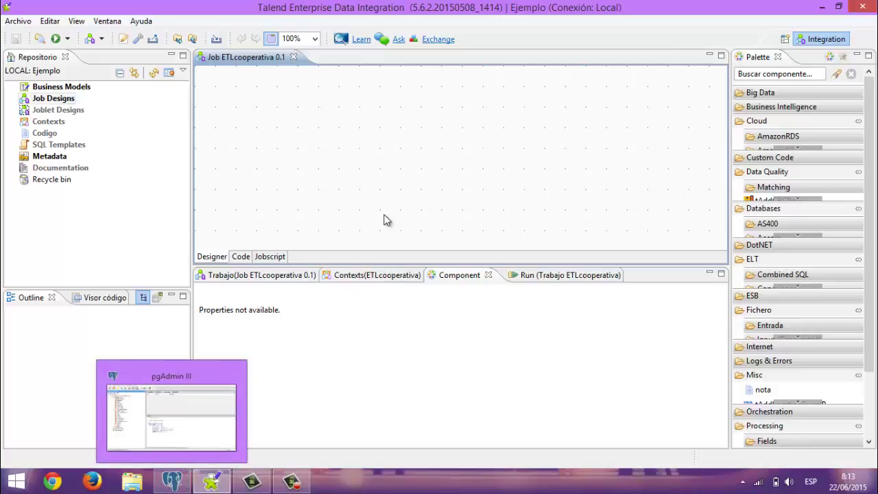
click(177, 484)
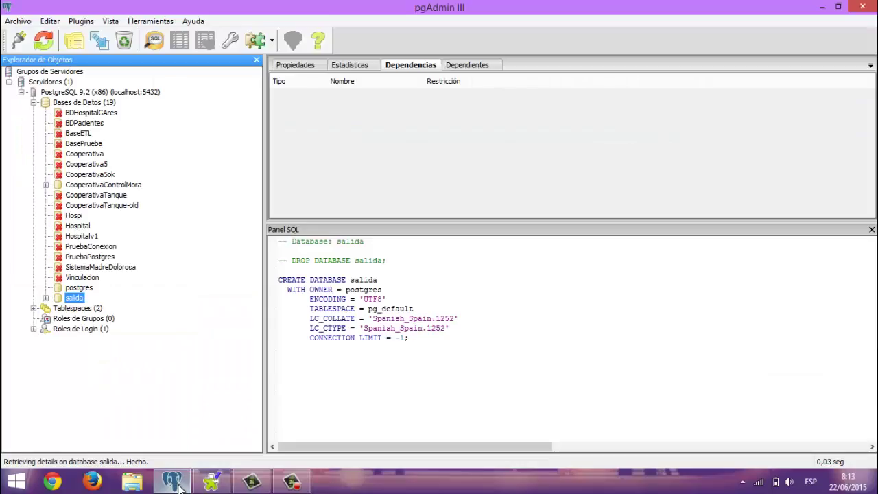
click(45, 184)
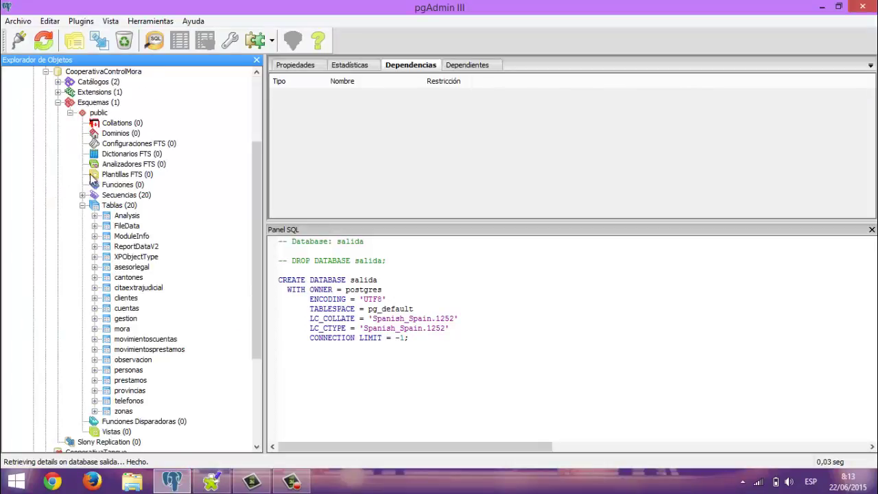
right_click(127, 300)
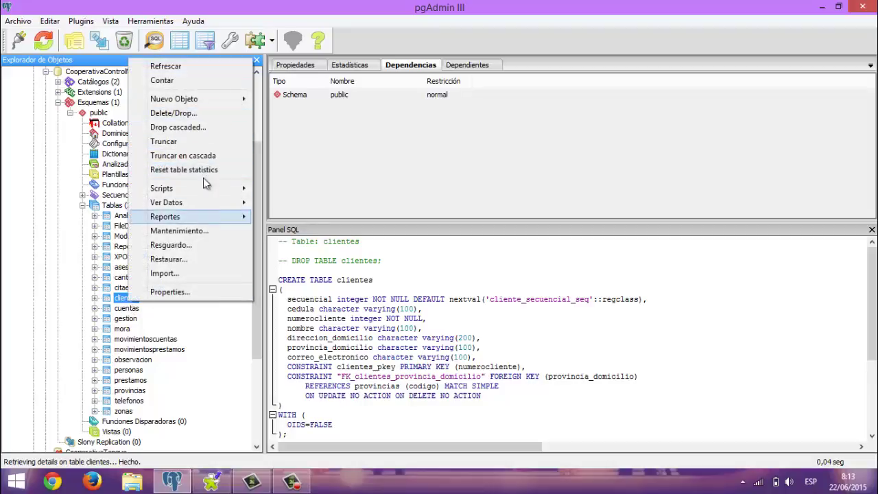
mouse_move(202, 190)
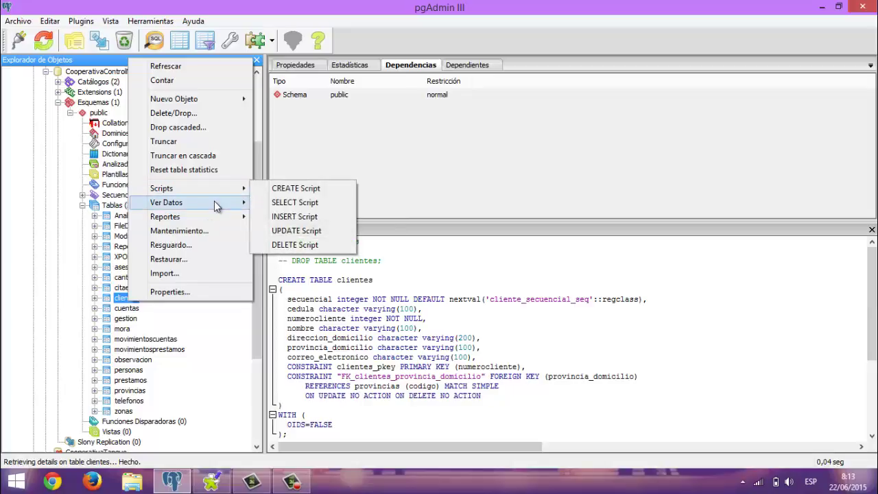
mouse_move(231, 204)
click(302, 204)
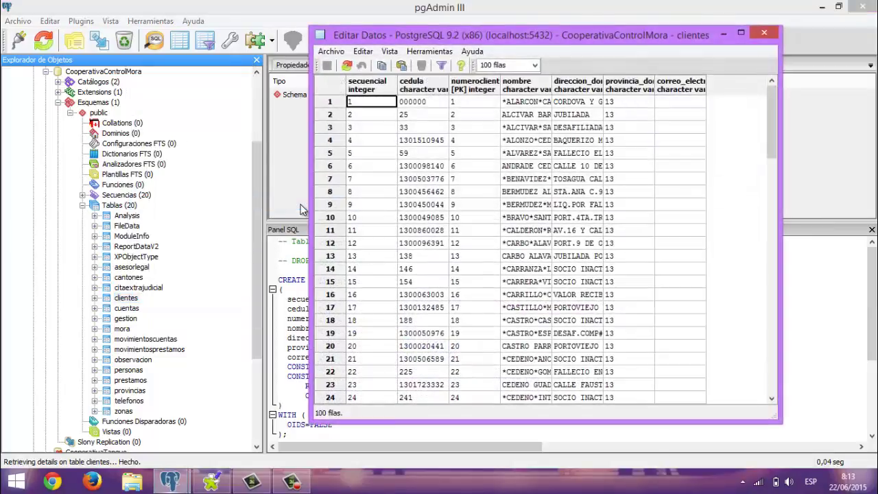
Page through the client rows, then close the viewer and collapse CooperativaControlMora
click(478, 154)
key(Page_Down)
key(Page_Down)
key(Page_Down)
key(Page_Down)
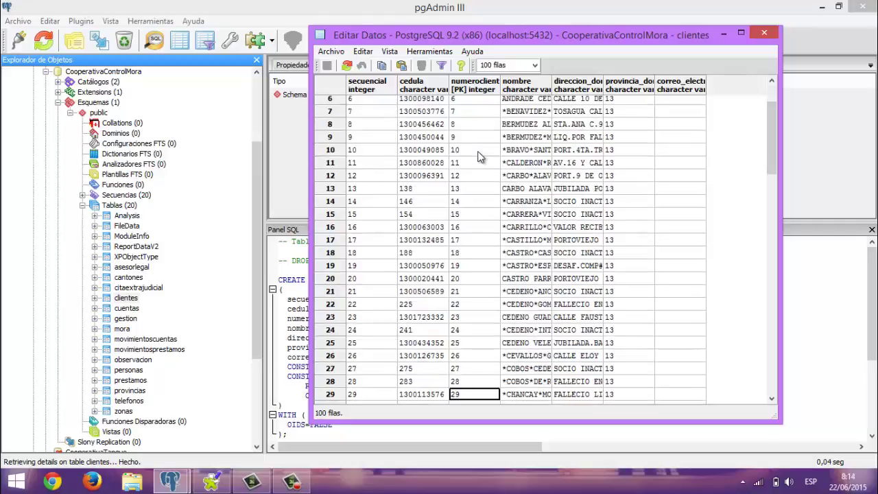
key(Page_Up)
key(Page_Up)
key(Page_Up)
key(Page_Up)
key(Page_Up)
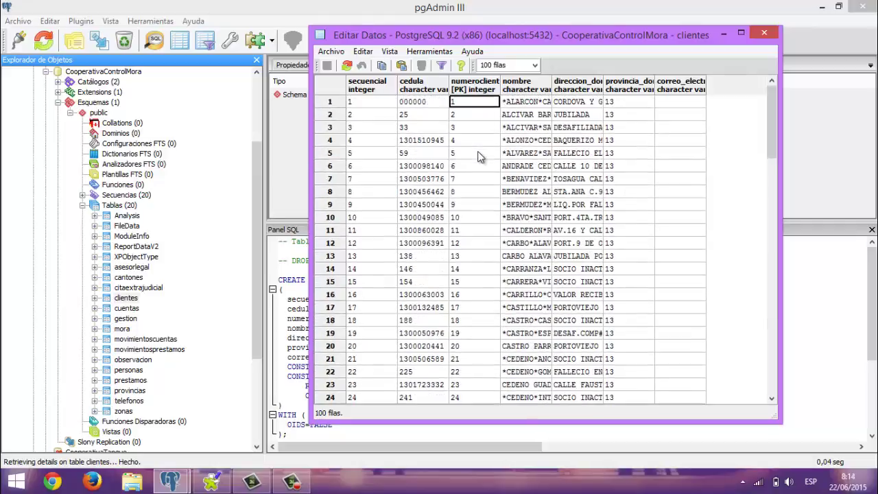
click(764, 33)
click(46, 72)
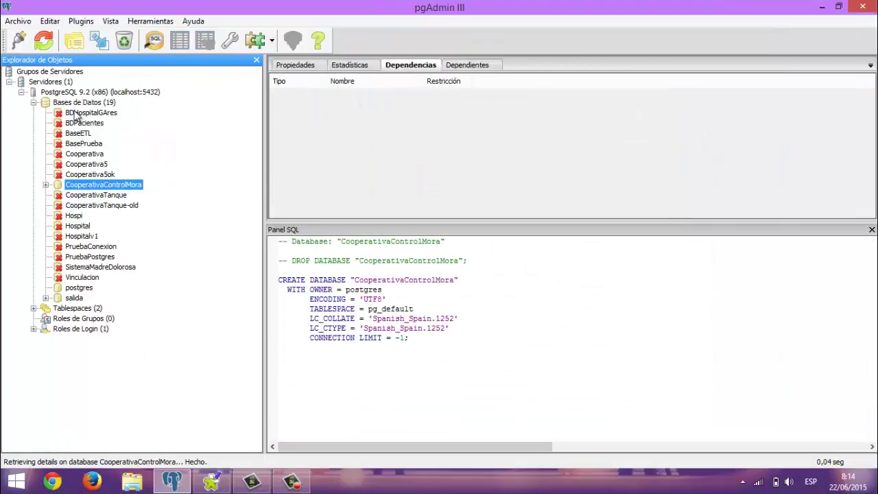
Create a new database named ETLCooperativa from the Bases de Datos menu
click(82, 102)
right_click(82, 102)
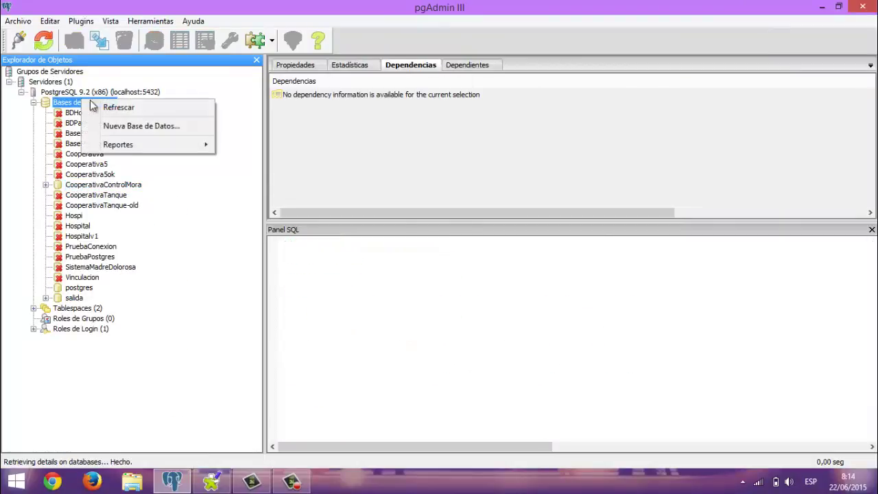
click(129, 127)
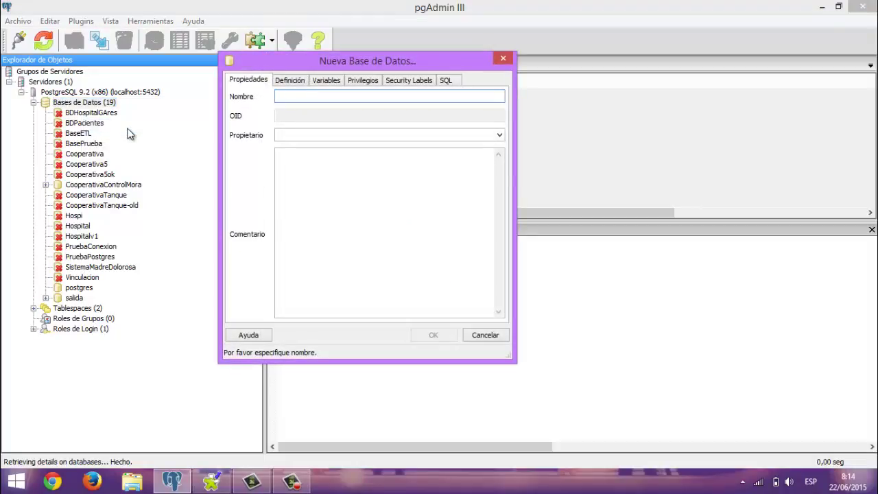
text(ET)
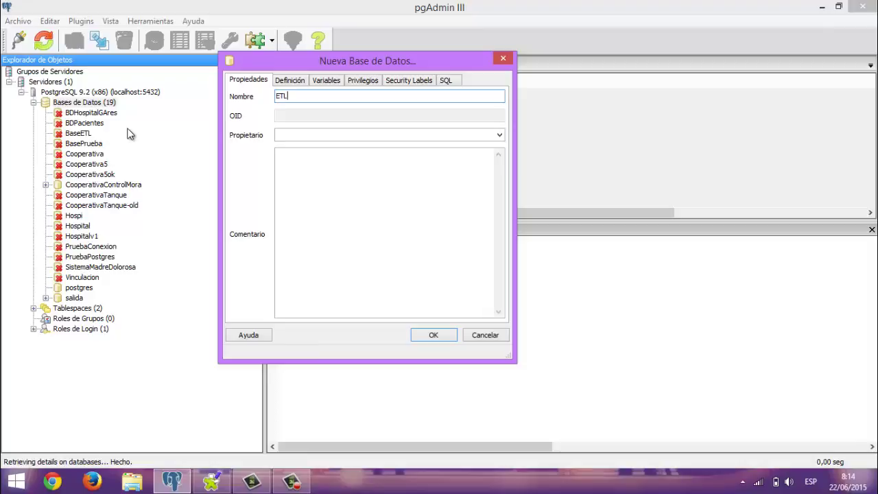
text(LCoope)
key(BackSpace)
key(BackSpace)
text(peraiv)
key(BackSpace)
text(tiva)
click(443, 341)
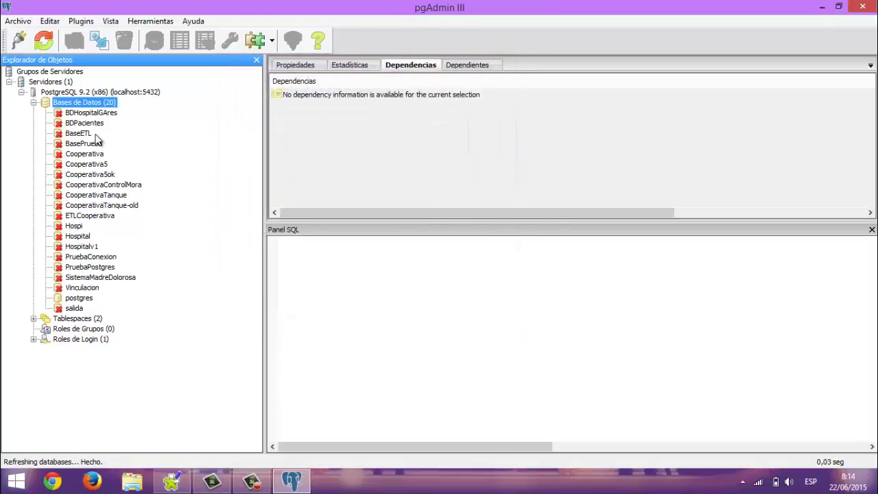
Create a table named clientes in ETLCooperativa's public schema
click(71, 217)
click(46, 216)
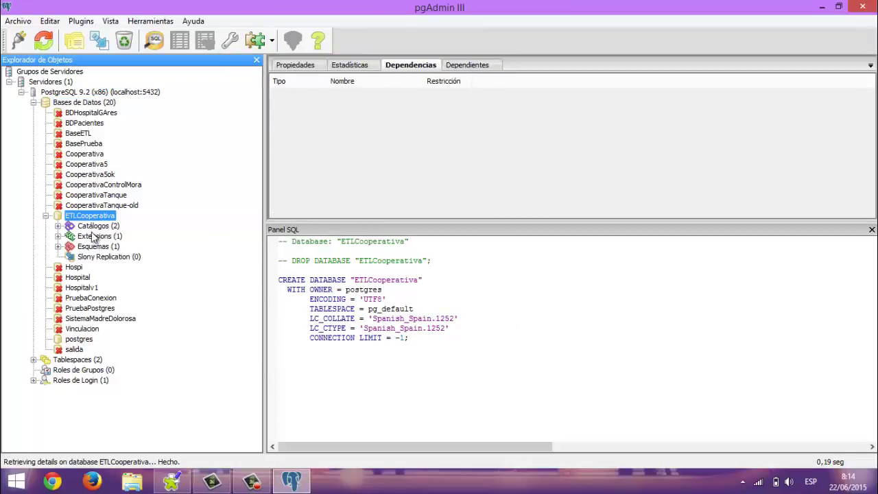
click(58, 246)
click(69, 257)
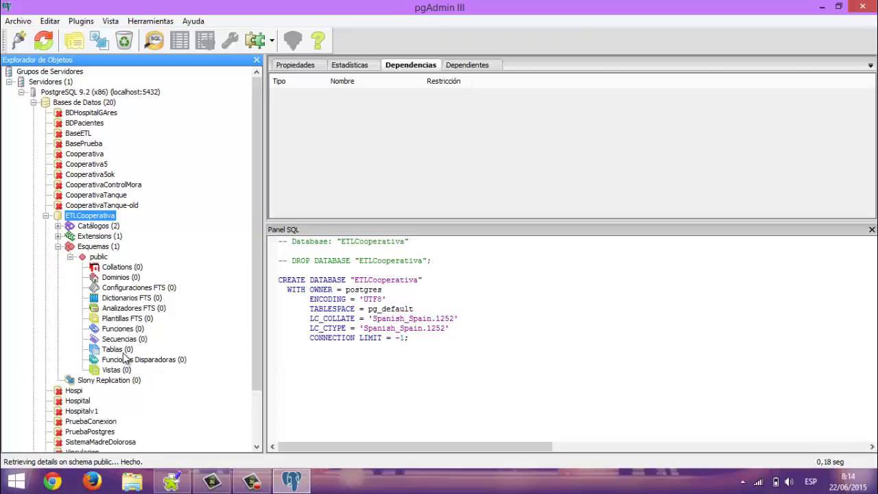
right_click(123, 353)
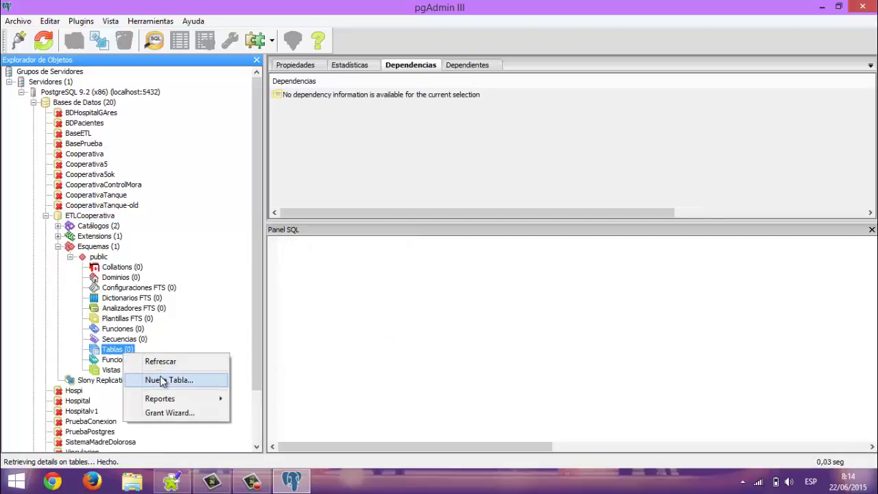
click(161, 381)
text(c)
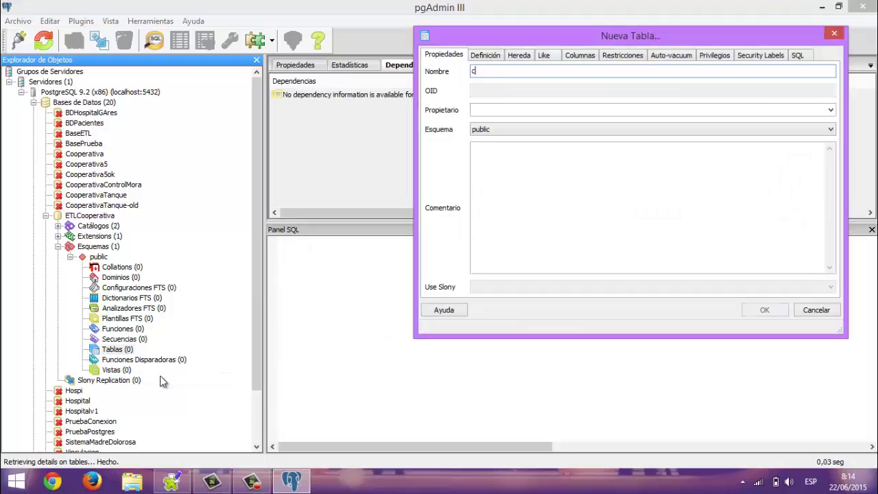
text(liente)
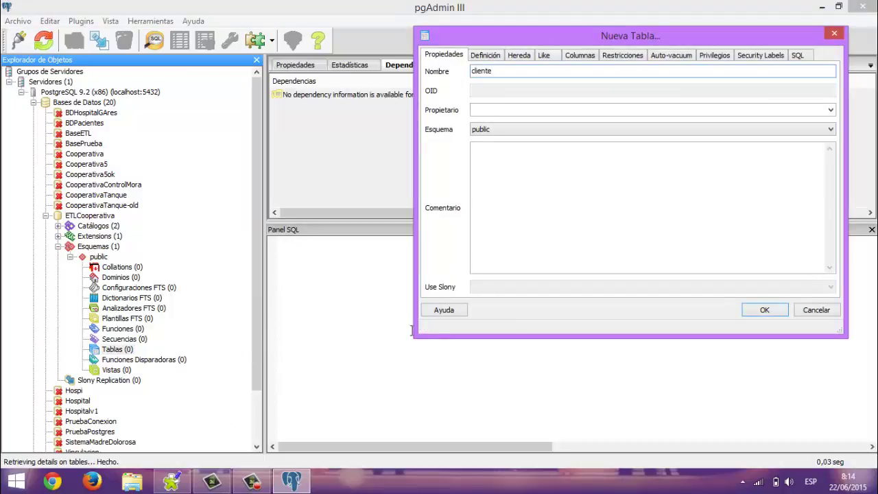
text(s)
click(765, 310)
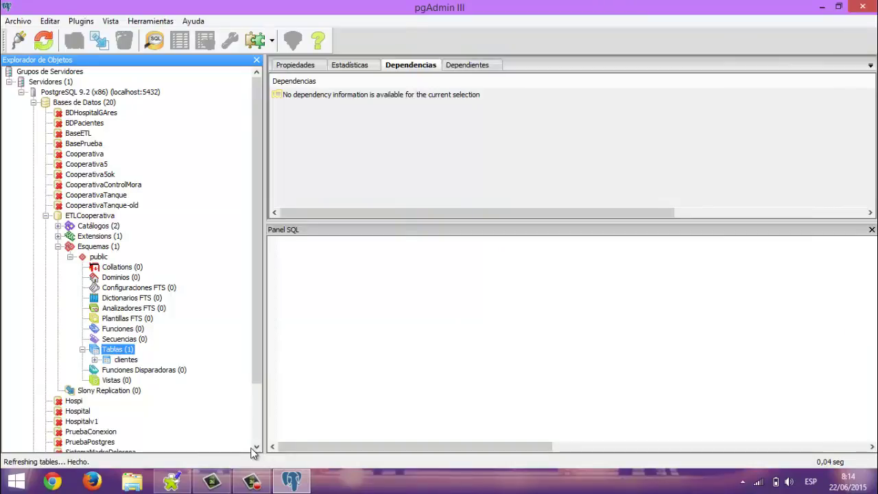
View the new clientes table's data, confirm 0 rows, and close the viewer
double_click(103, 361)
right_click(118, 365)
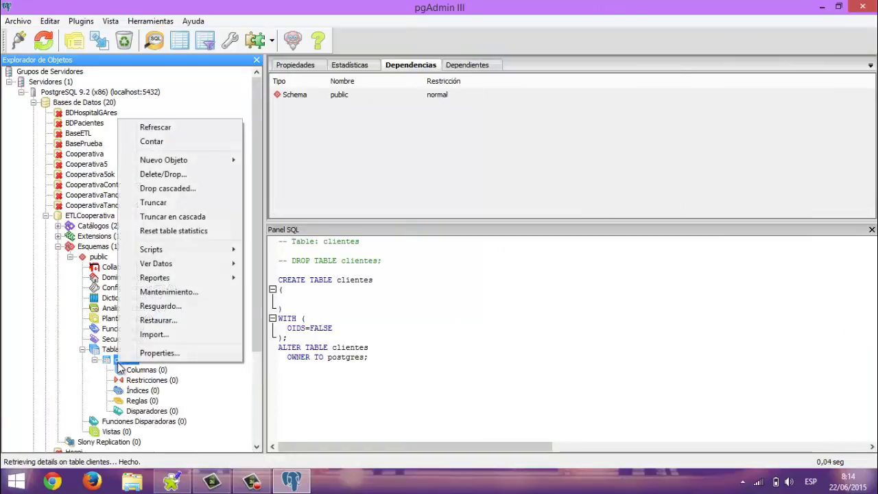
mouse_move(206, 263)
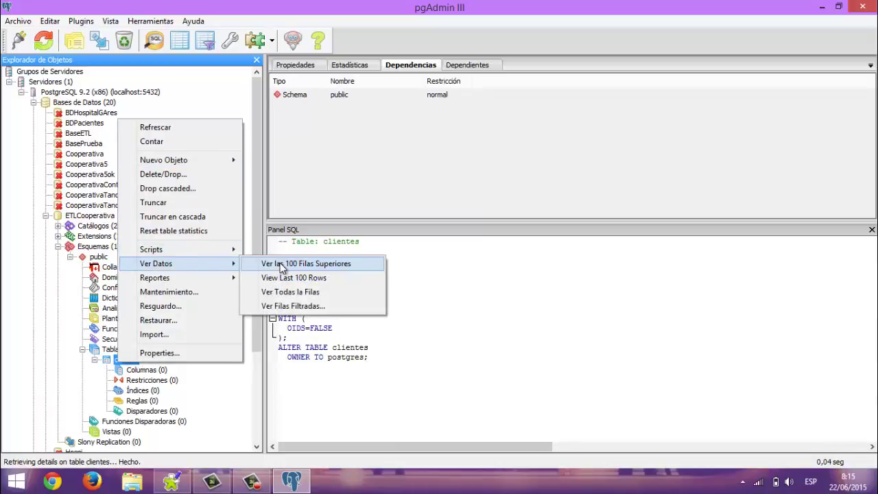
click(283, 265)
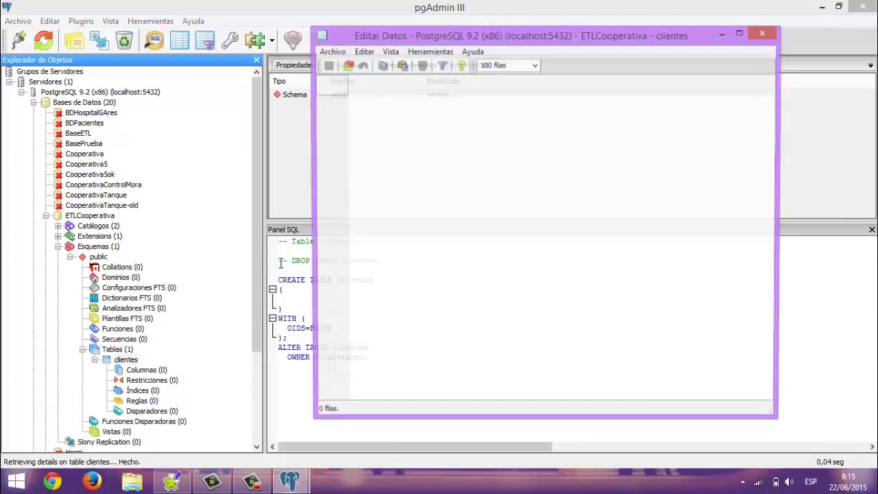
click(773, 34)
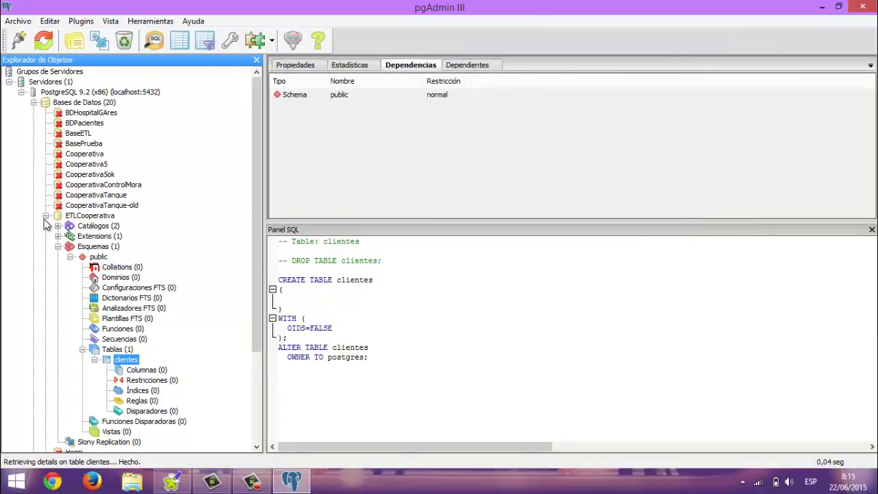
Show the clientes definition under CooperativaControlMora > public > Tablas, then return to Talend
click(46, 215)
click(106, 176)
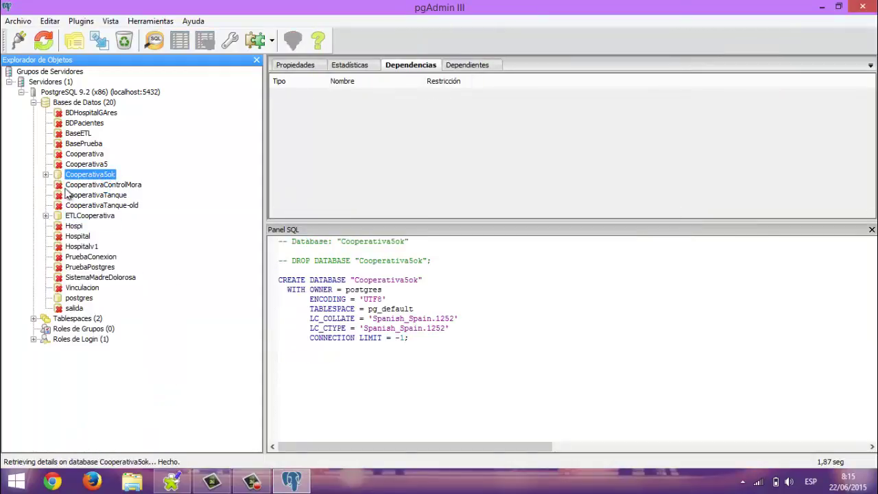
click(72, 185)
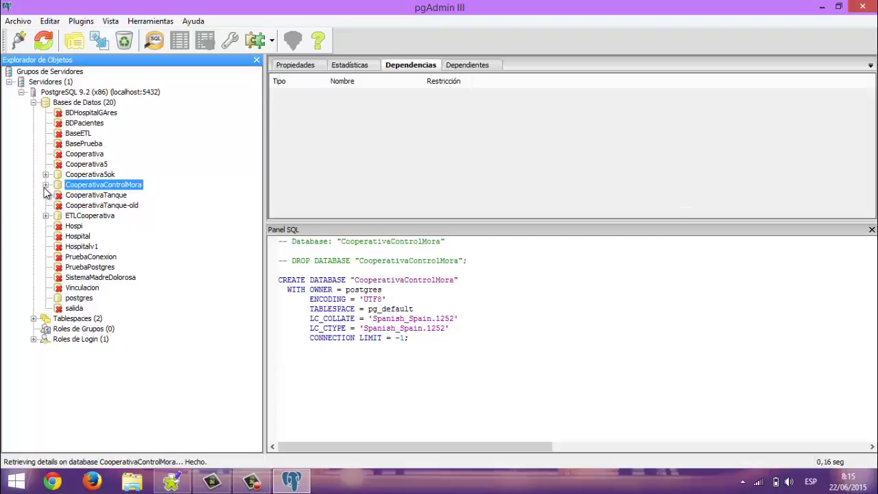
click(45, 184)
click(58, 216)
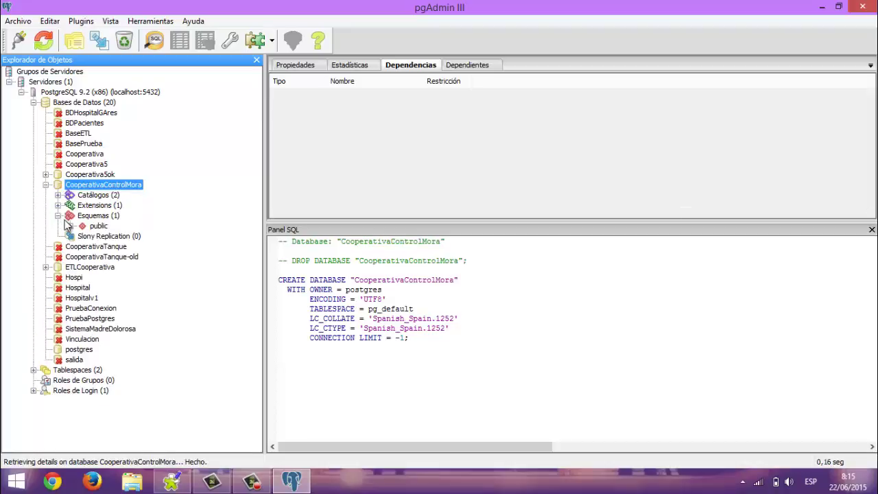
click(70, 226)
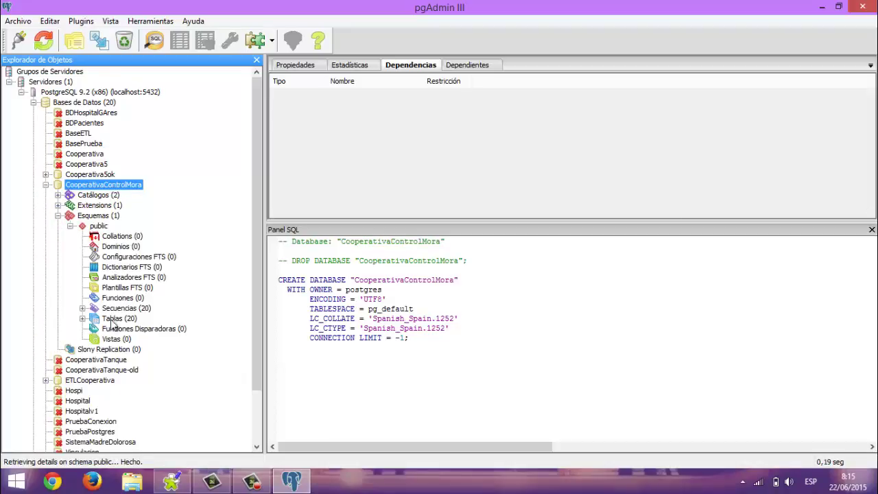
click(82, 319)
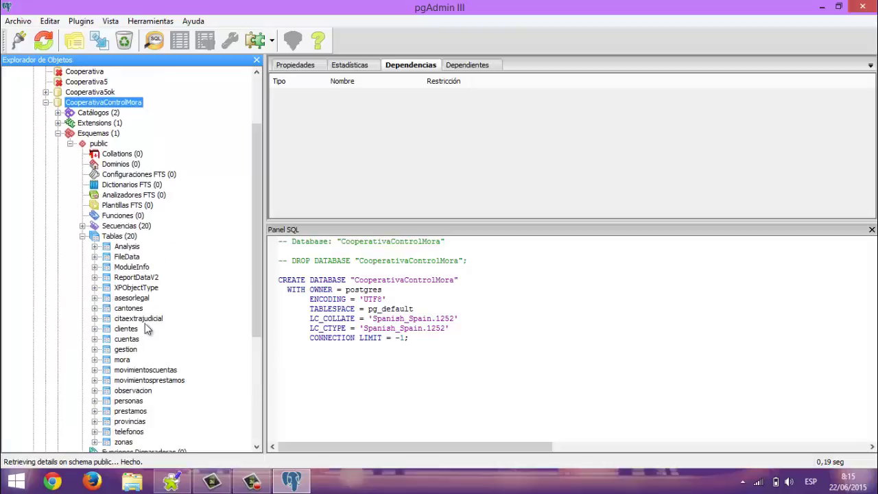
click(130, 329)
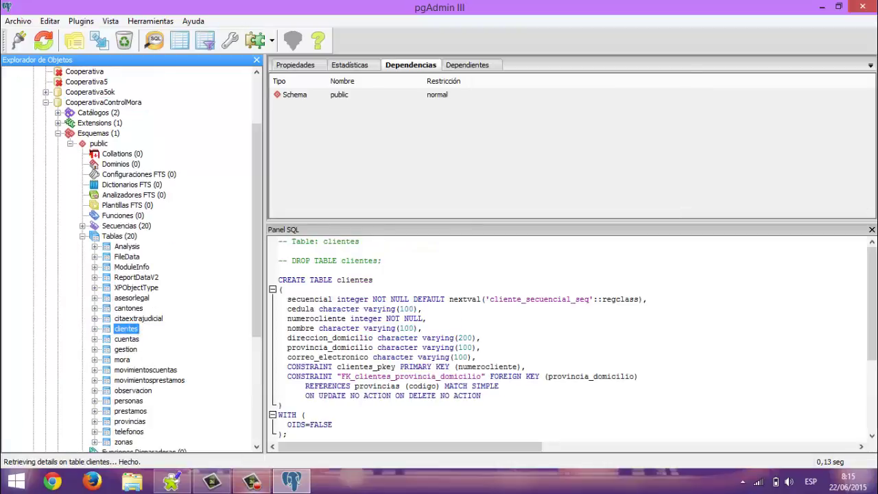
click(172, 481)
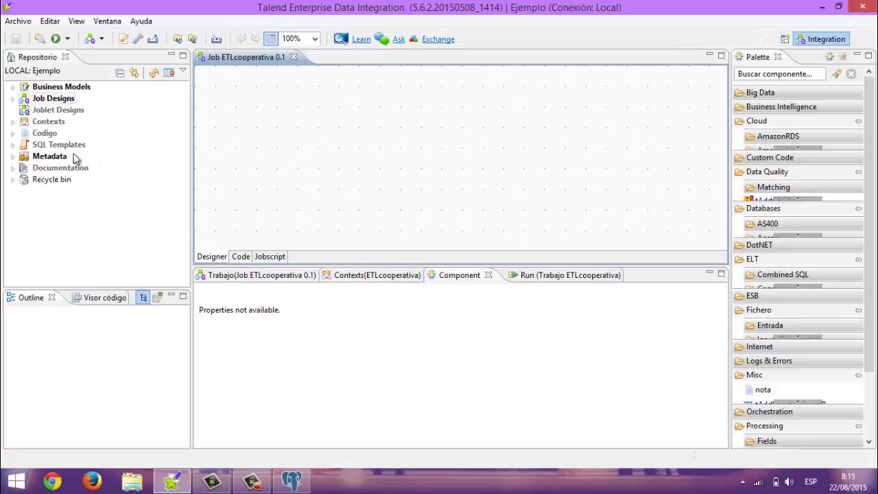
Start a new Metadata Db connection named ConexionETL and advance to its parameters
click(55, 157)
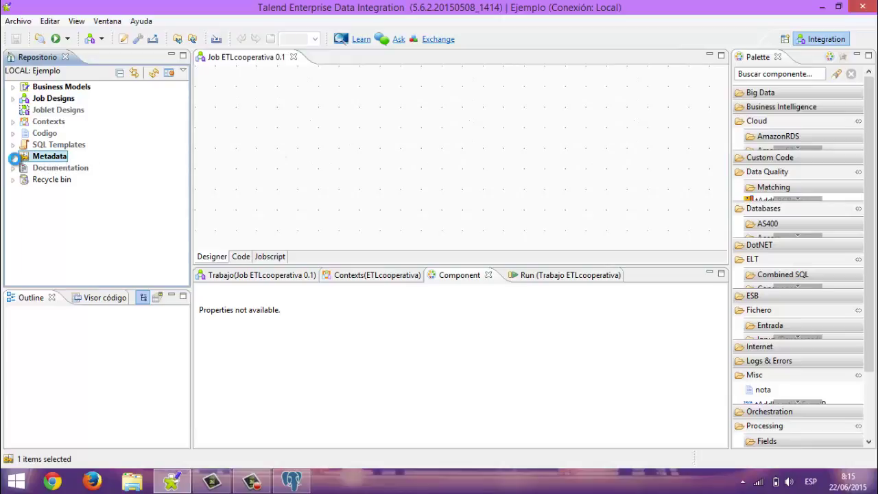
click(12, 156)
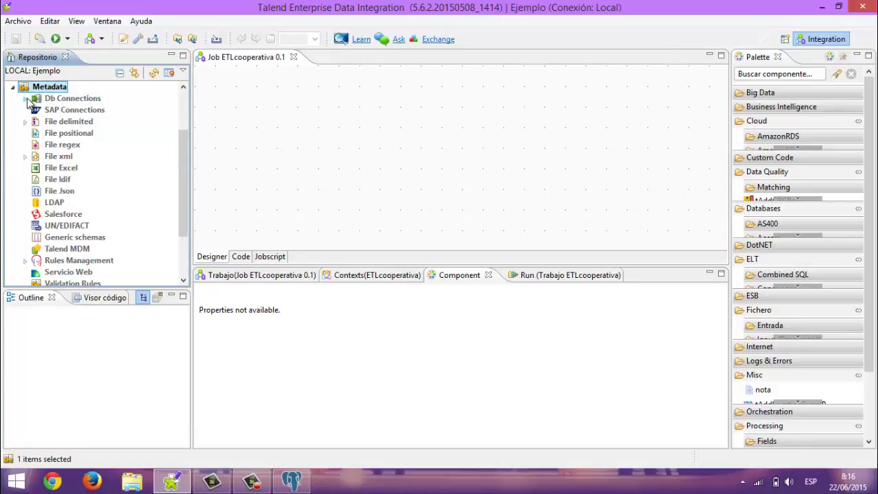
click(26, 98)
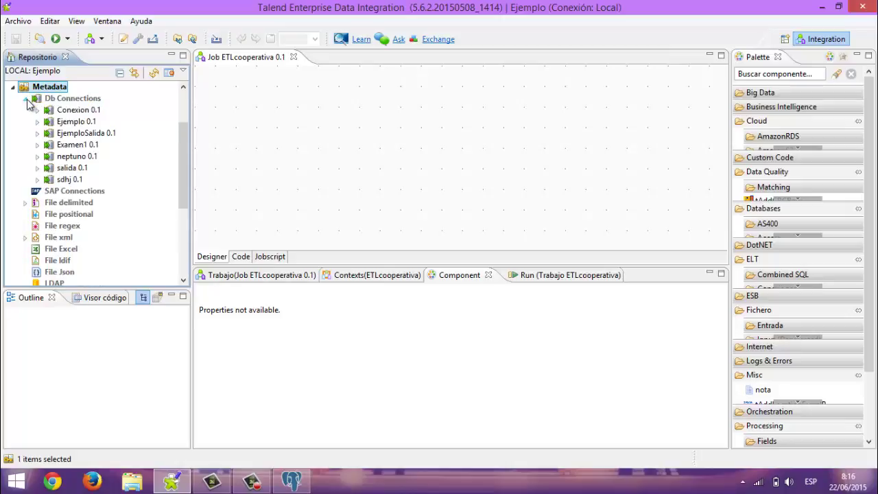
click(58, 100)
right_click(58, 100)
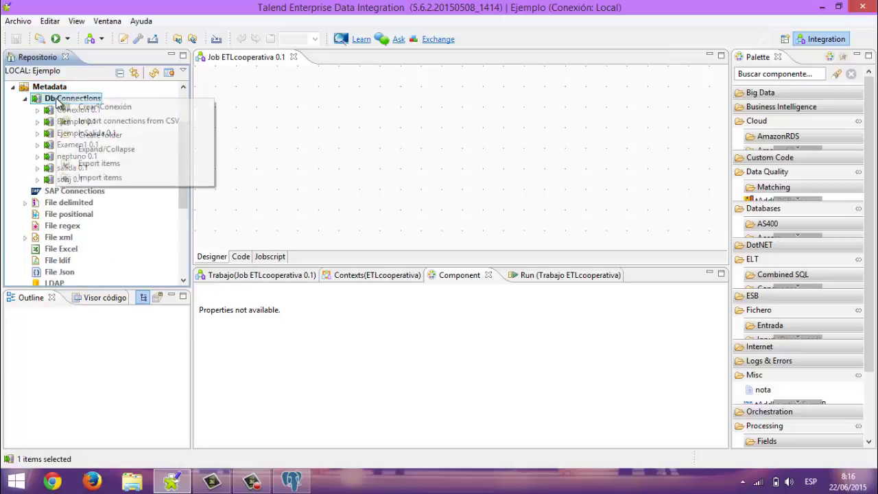
click(92, 110)
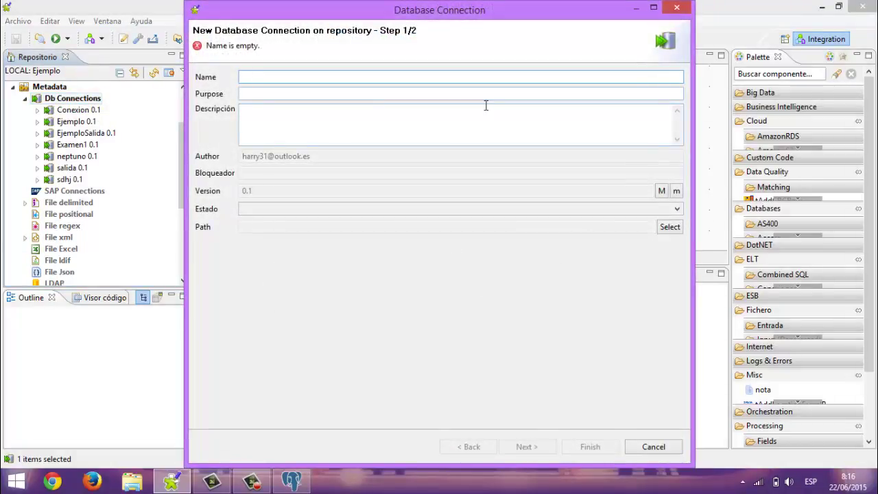
text(C)
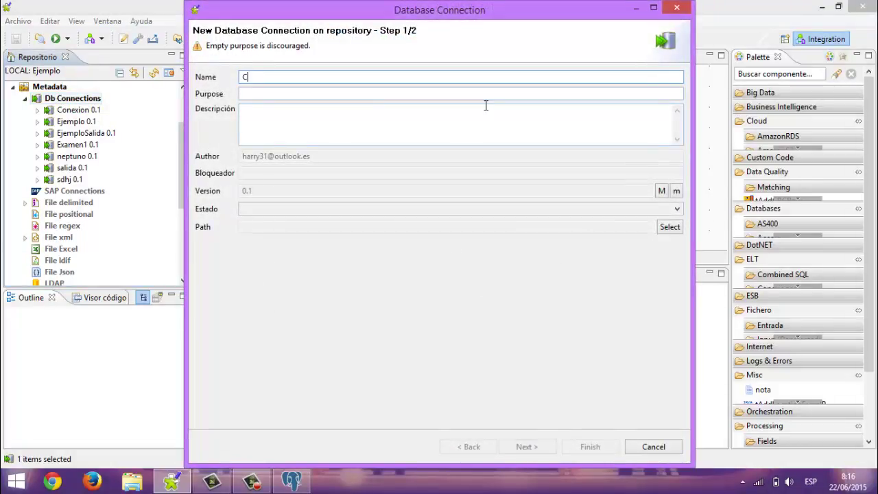
text(onexion)
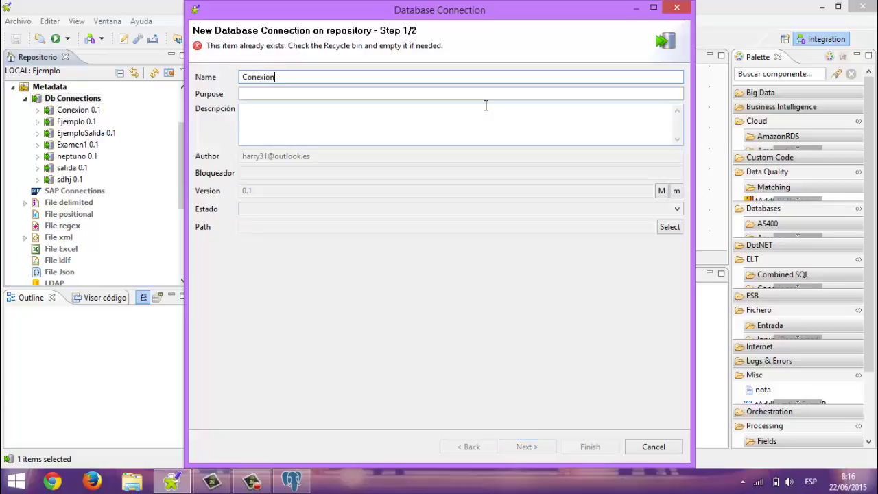
text(ETL)
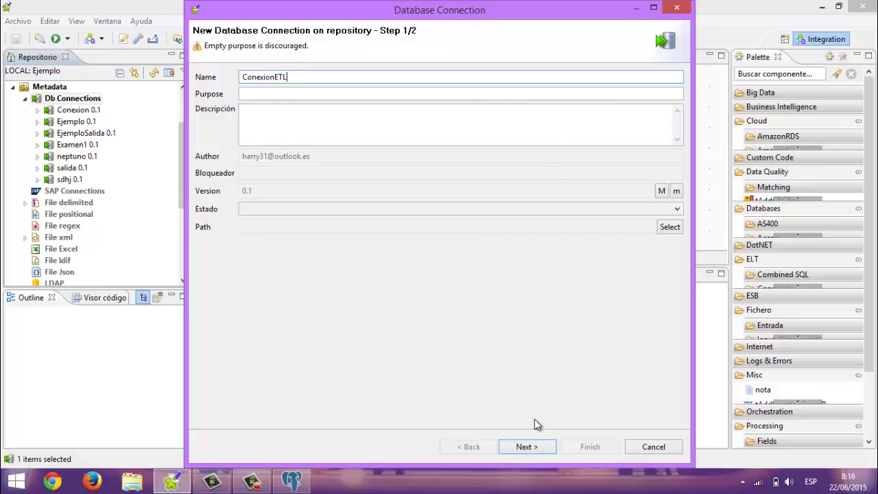
click(527, 446)
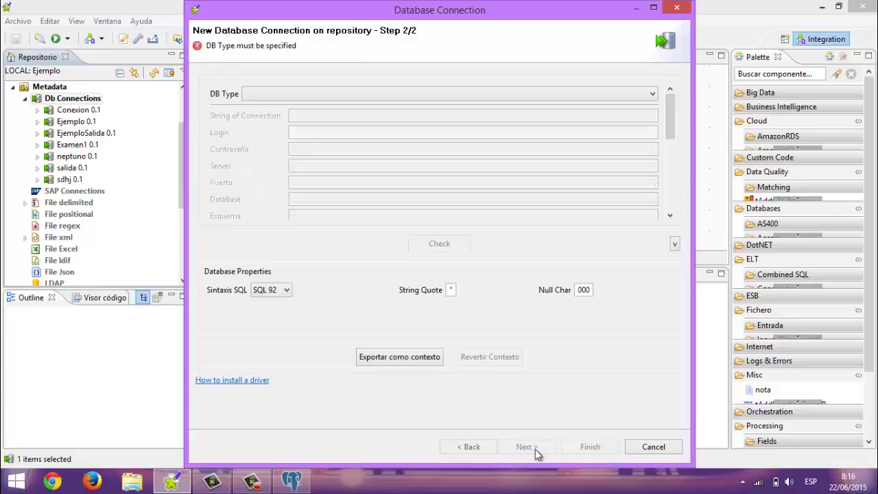
Choose PostgreSQL as the DB type and enter the login and password
click(653, 100)
scroll(631, 143, down, 5)
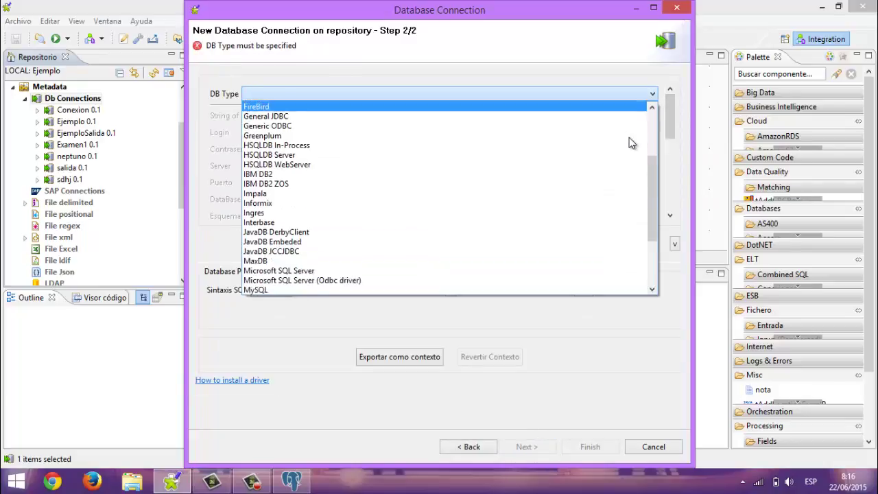
key(p)
click(555, 203)
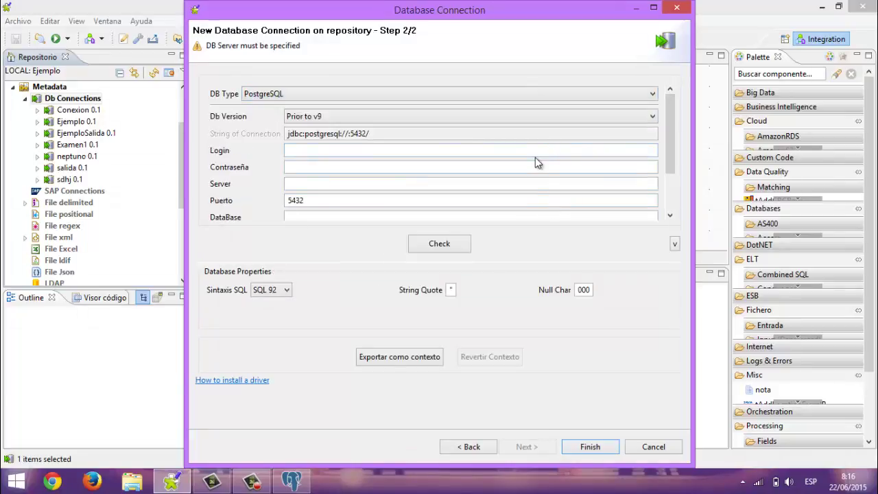
click(532, 151)
text(postgres)
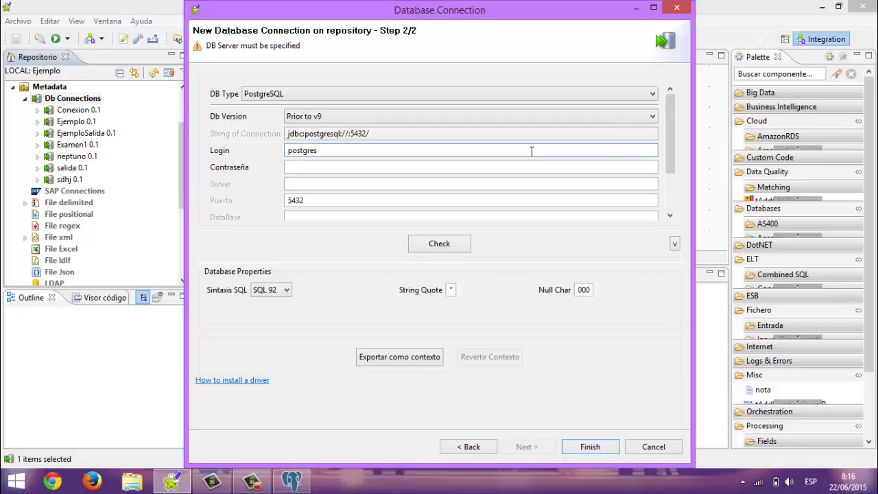
key(Tab)
text(admin)
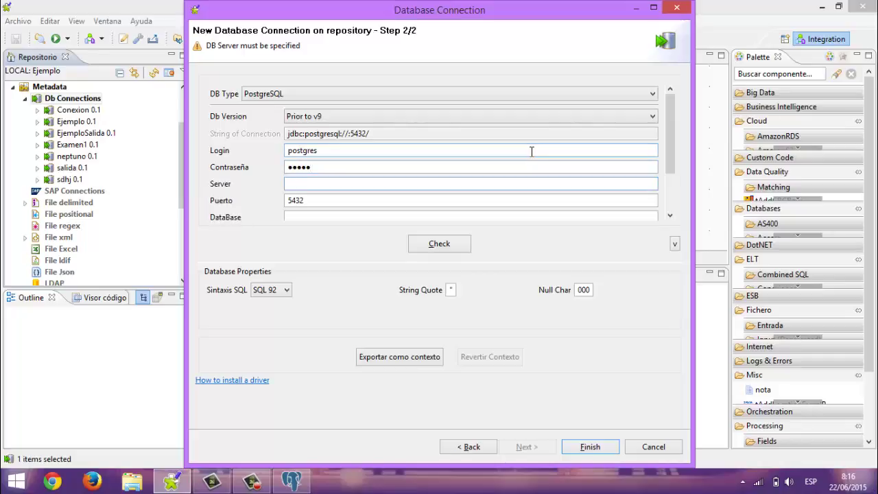
Set server localhost and database CooperativaMoraControl, checking the name in pgAdmin
text(localhost)
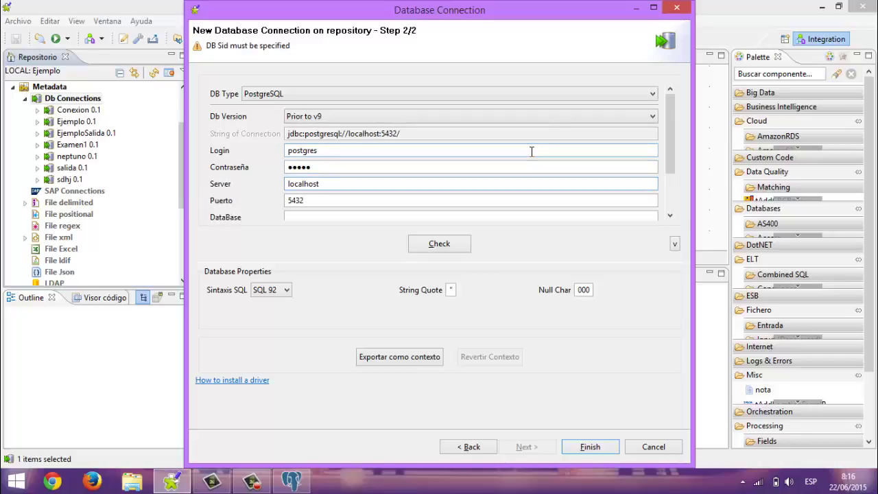
key(Tab)
key(Tab)
text(c)
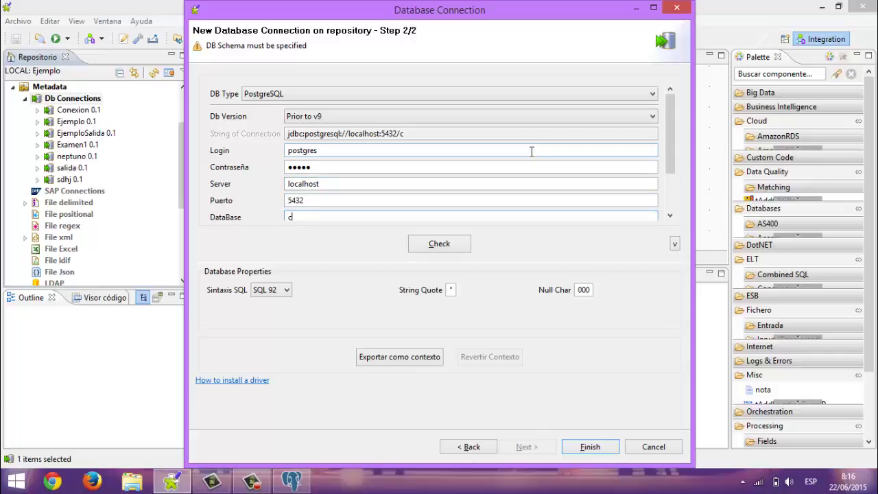
text(oop)
key(BackSpace)
key(BackSpace)
key(BackSpace)
key(BackSpace)
text(Cooperativa)
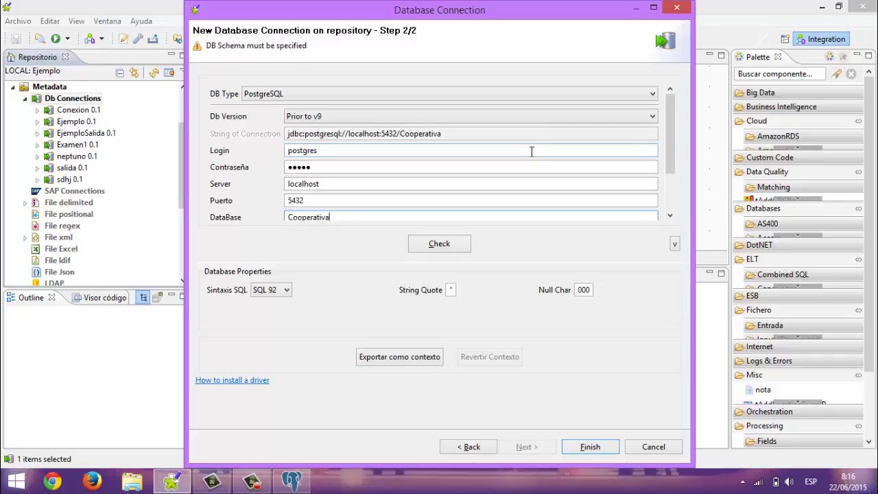
text(MoraControl)
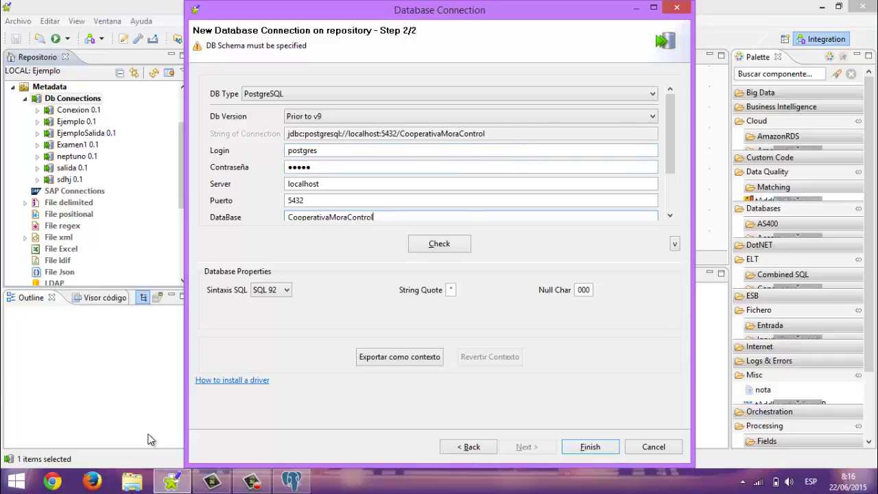
click(282, 483)
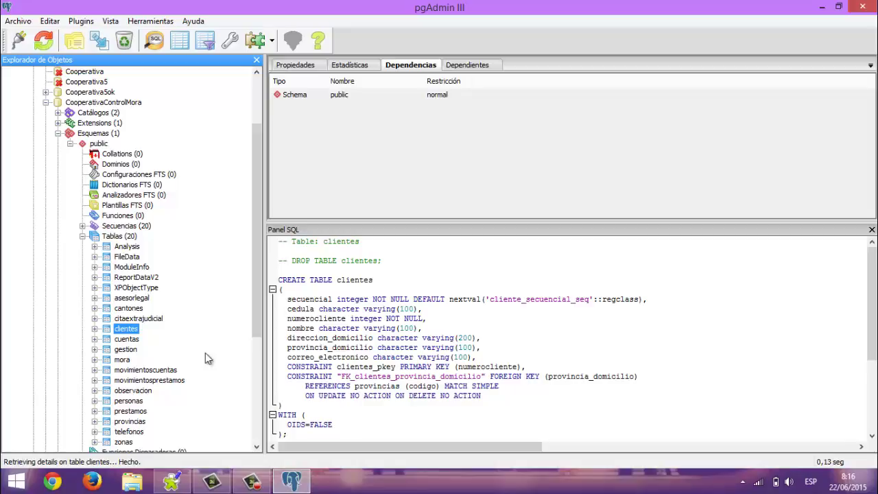
click(295, 484)
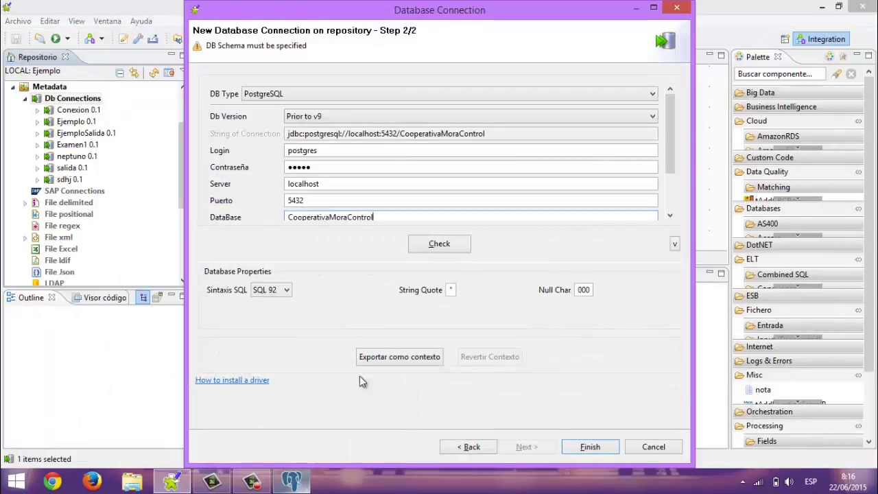
Enter schema public, test the connection, and dismiss the failure message
click(671, 217)
click(671, 216)
click(672, 212)
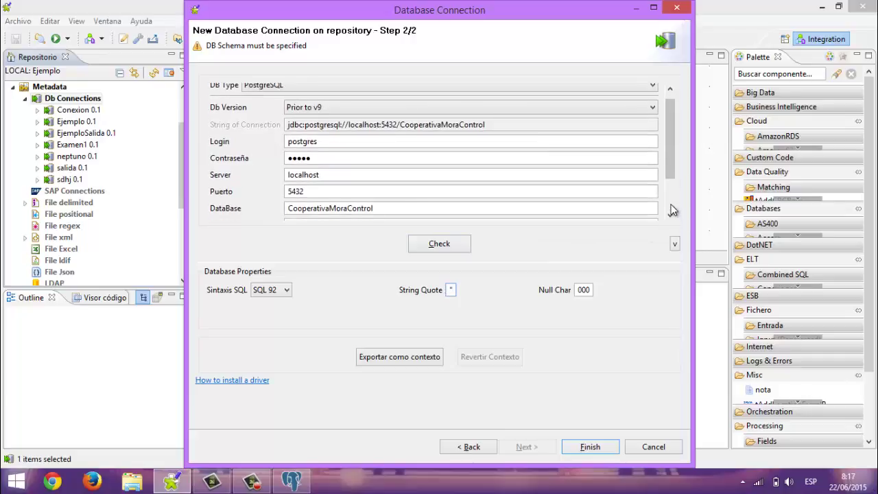
click(673, 211)
click(673, 211)
click(567, 206)
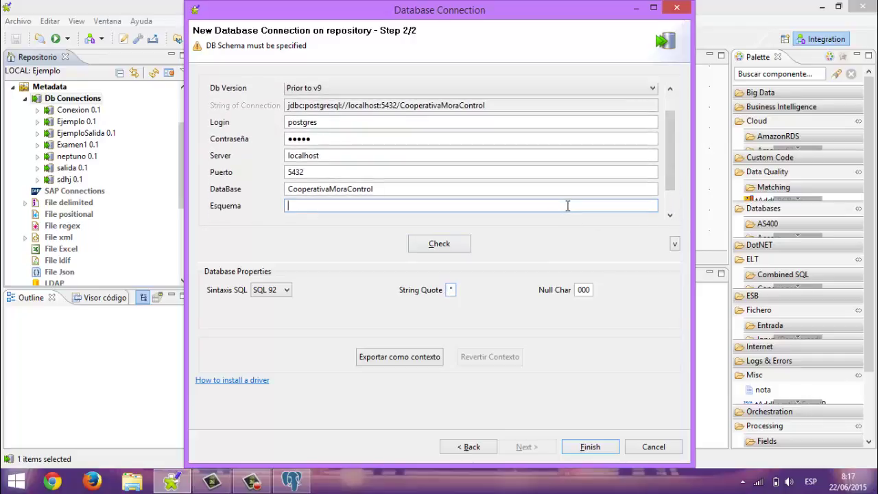
text(public)
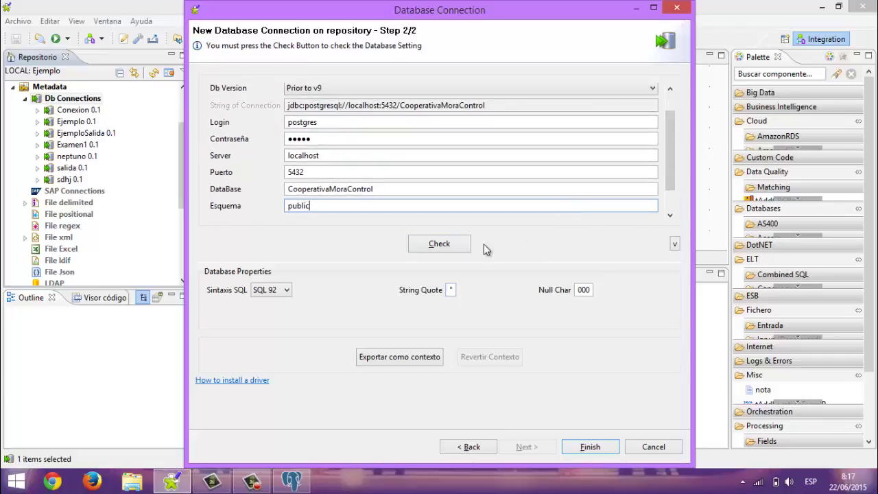
click(439, 245)
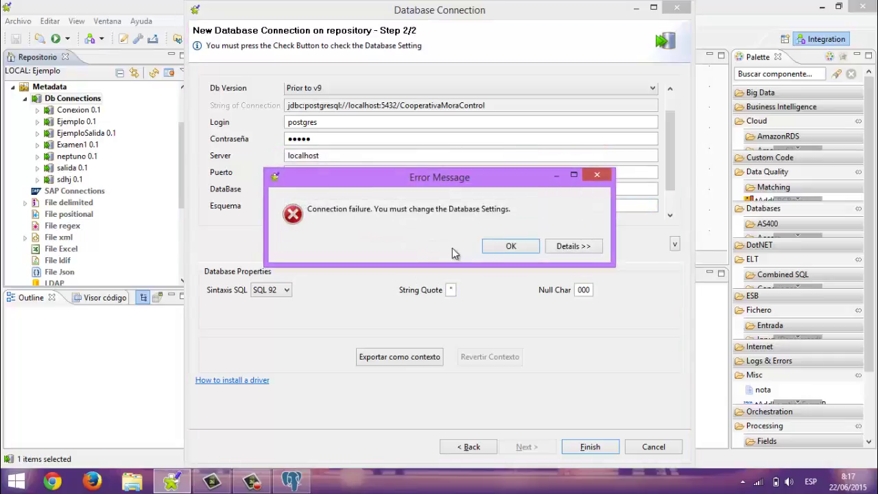
click(510, 245)
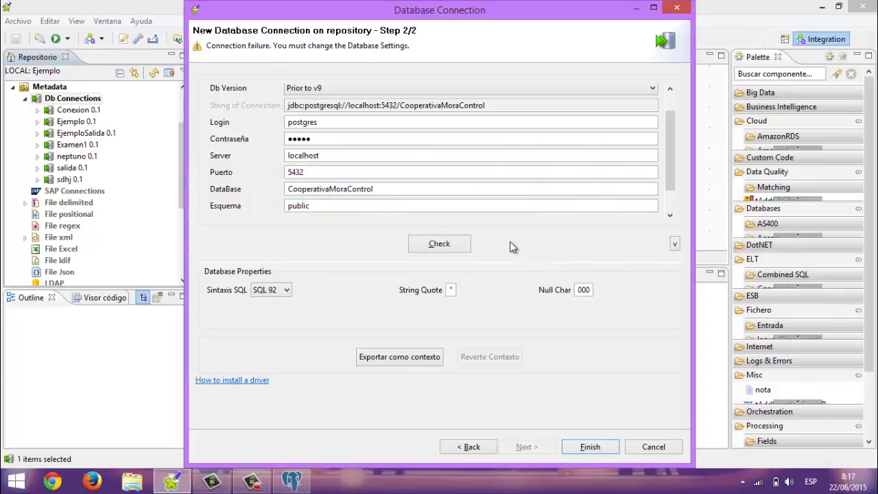
Correct the database name to CooperativaControlMora and retest the connection successfully
click(433, 138)
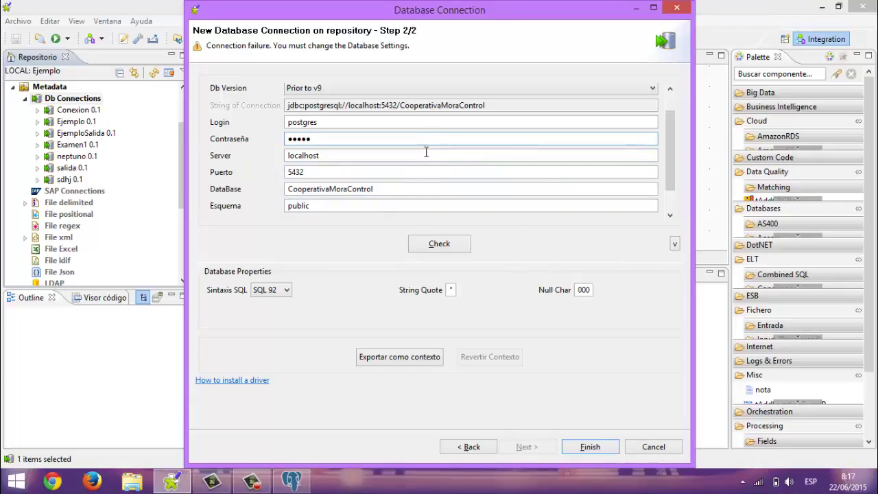
click(387, 188)
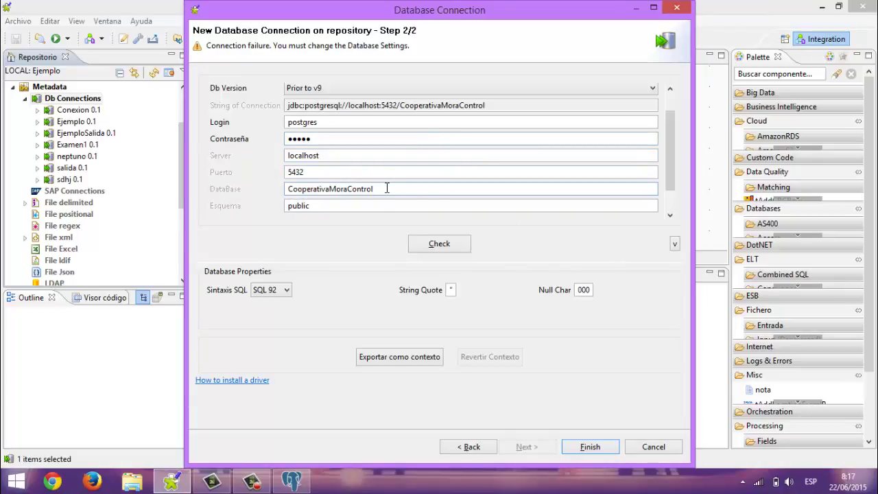
key(BackSpace)
key(BackSpace)
key(BackSpace)
key(BackSpace)
key(BackSpace)
key(BackSpace)
key(BackSpace)
key(BackSpace)
key(BackSpace)
key(BackSpace)
key(BackSpace)
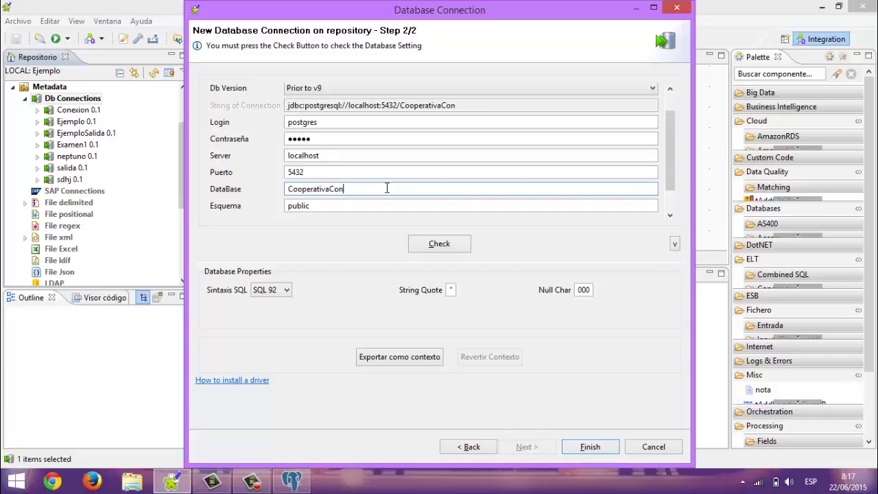
text(ControlMora)
click(433, 244)
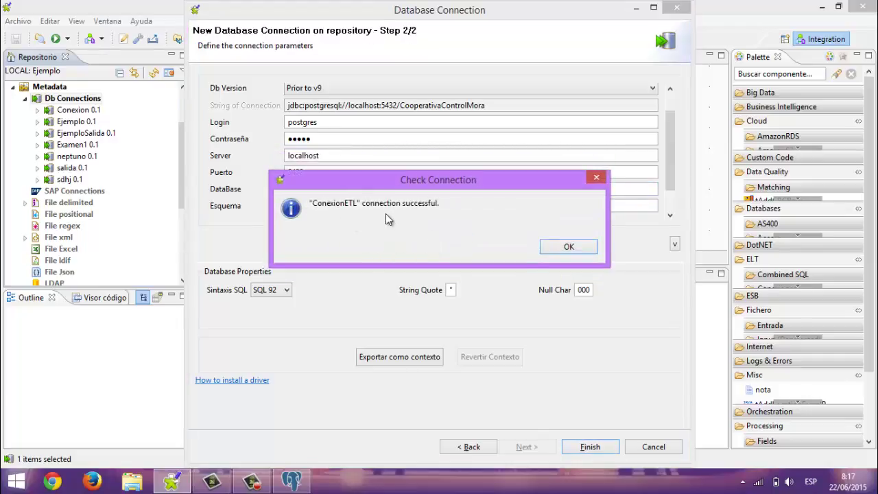
click(563, 251)
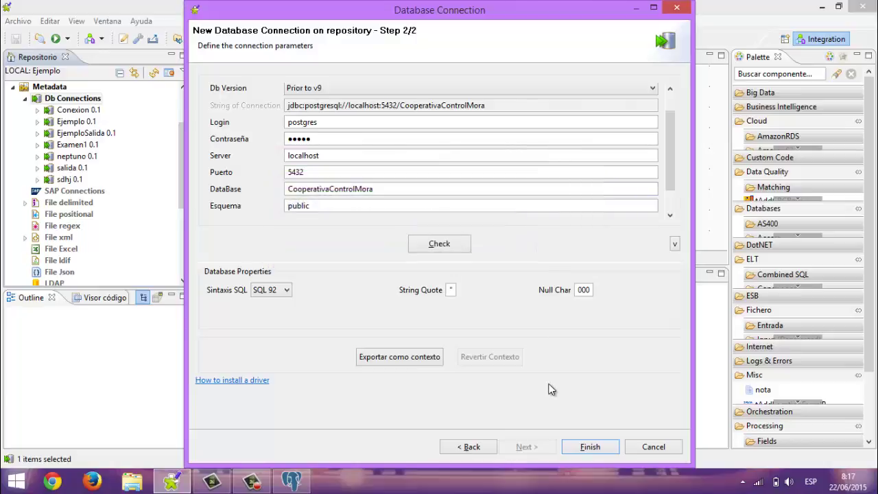
Save the ConexionETL connection and look over its Table schemas folder options
click(586, 450)
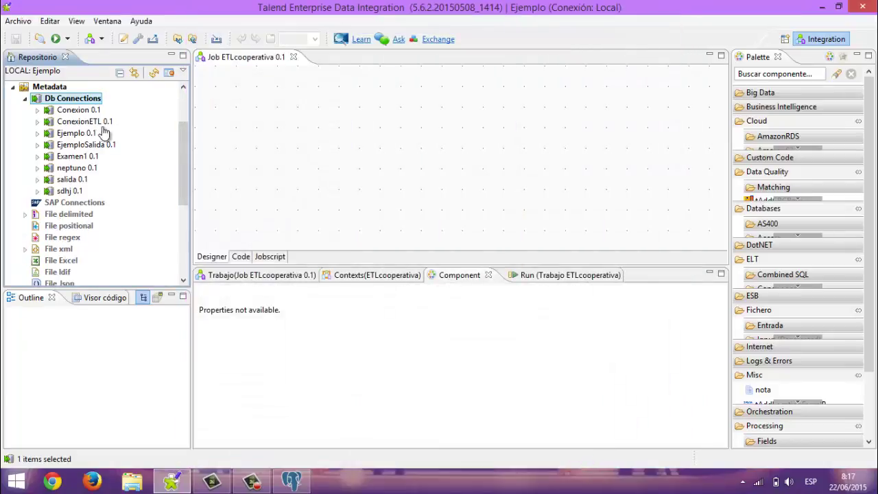
click(76, 121)
click(37, 122)
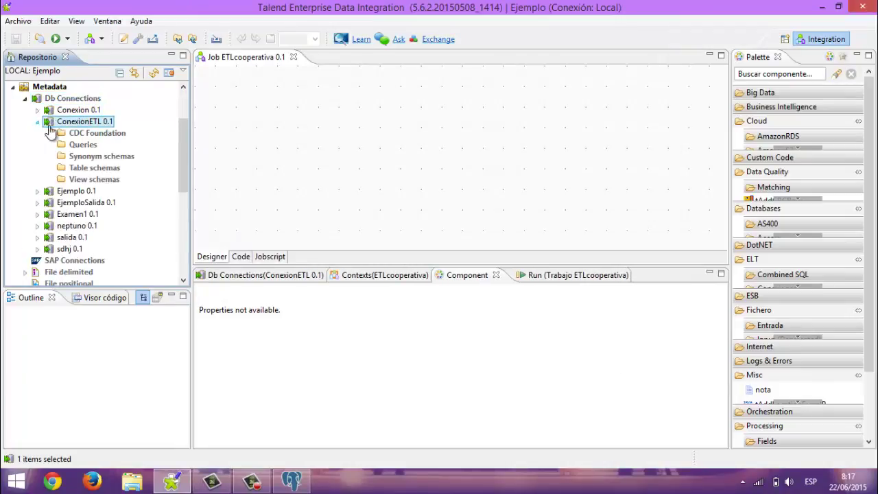
click(88, 169)
right_click(88, 172)
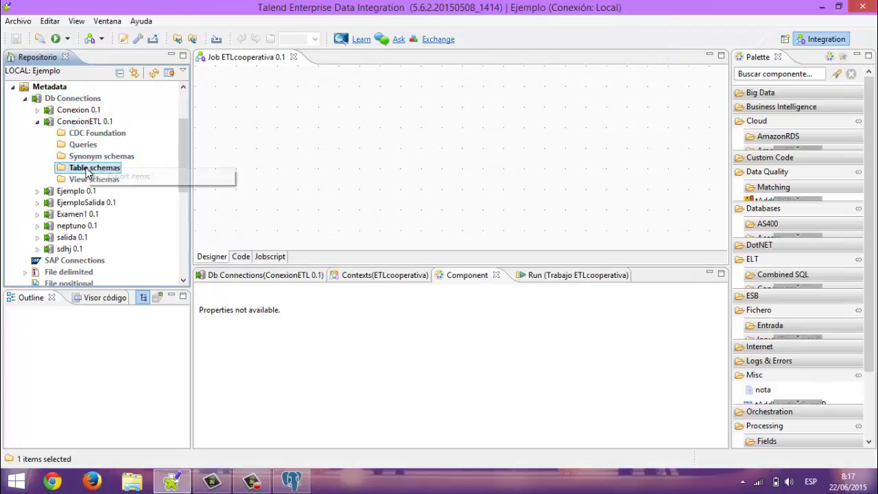
click(75, 171)
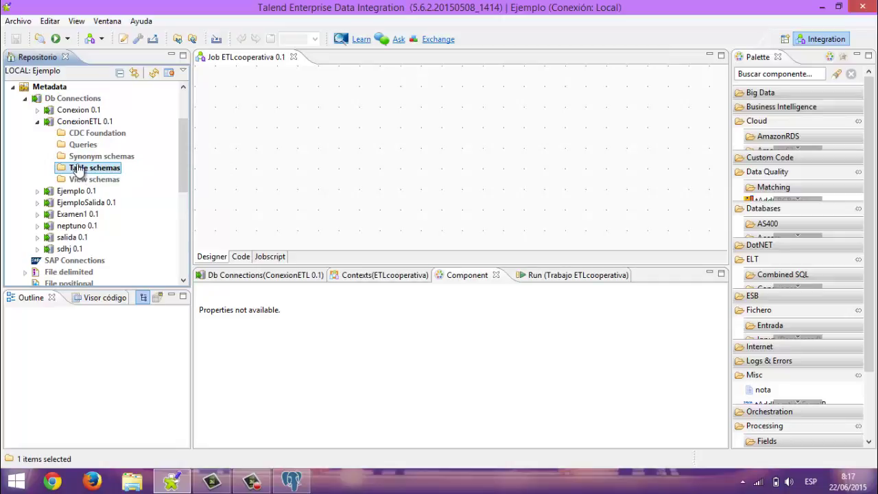
Launch Extraer Esquema from the ConexionETL connection's context menu
right_click(101, 168)
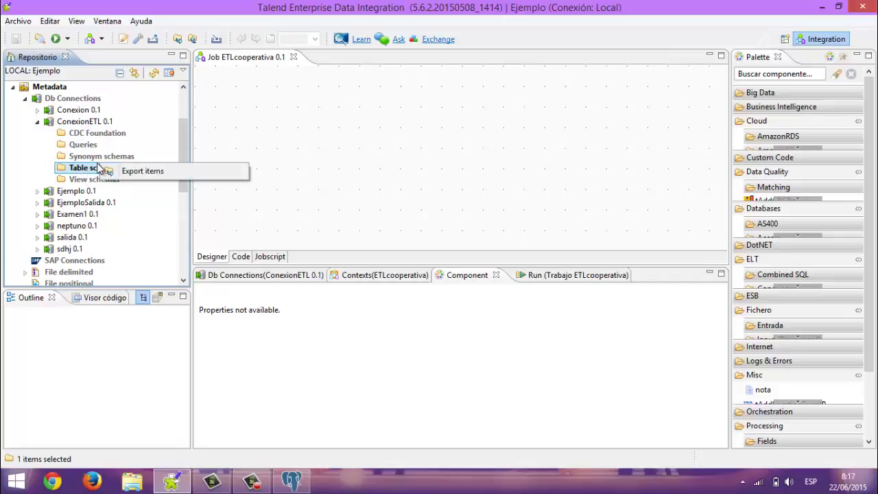
click(93, 122)
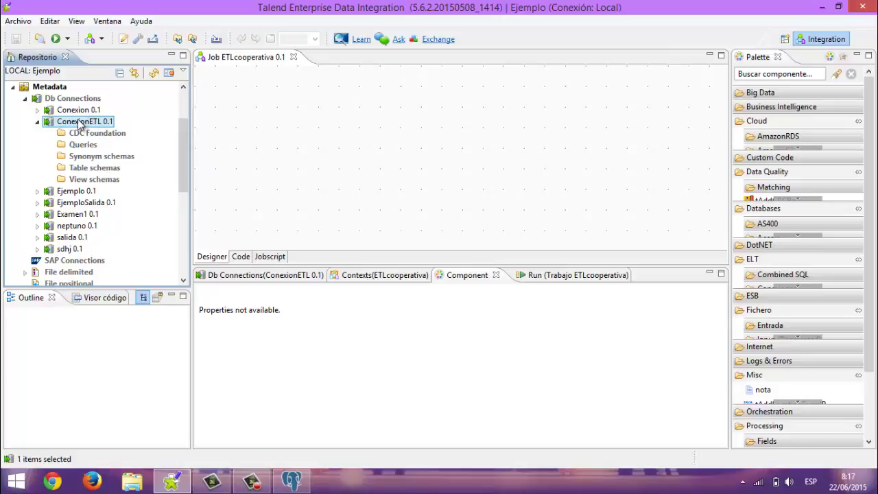
right_click(79, 125)
click(59, 125)
right_click(71, 126)
click(131, 172)
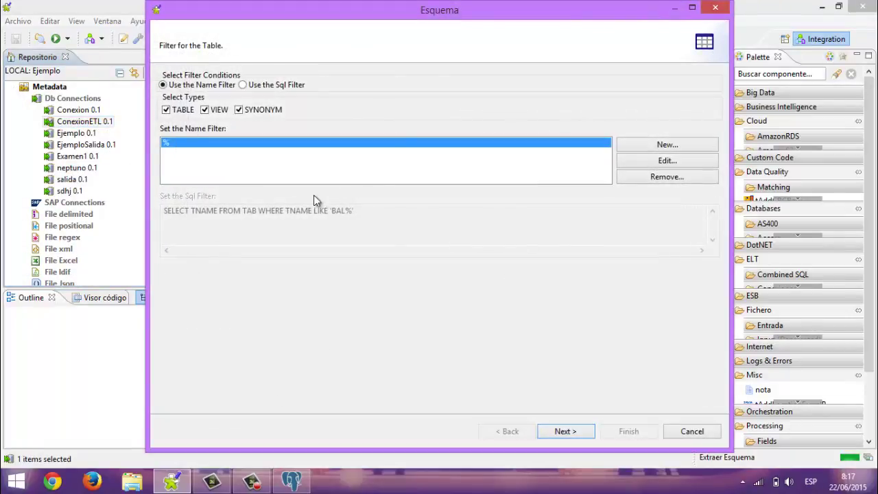
Tick clientes under CooperativaControlMora > public and retrieve its seven-column schema
click(565, 431)
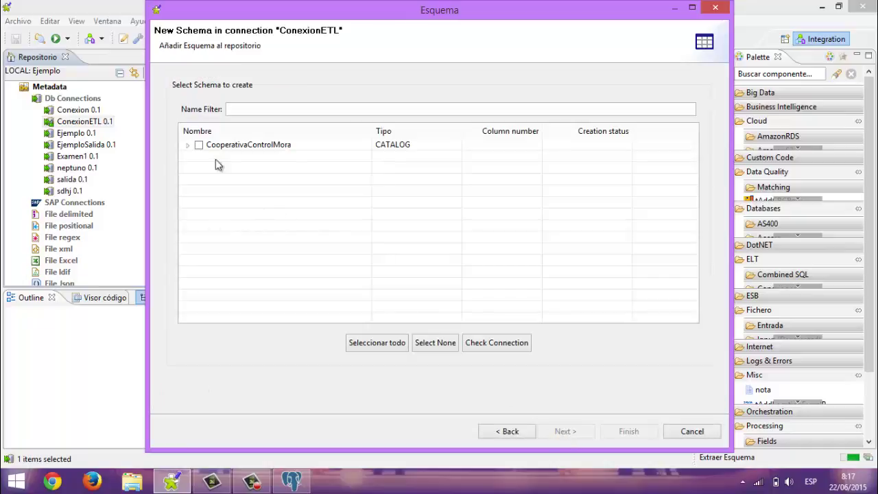
click(187, 145)
click(198, 157)
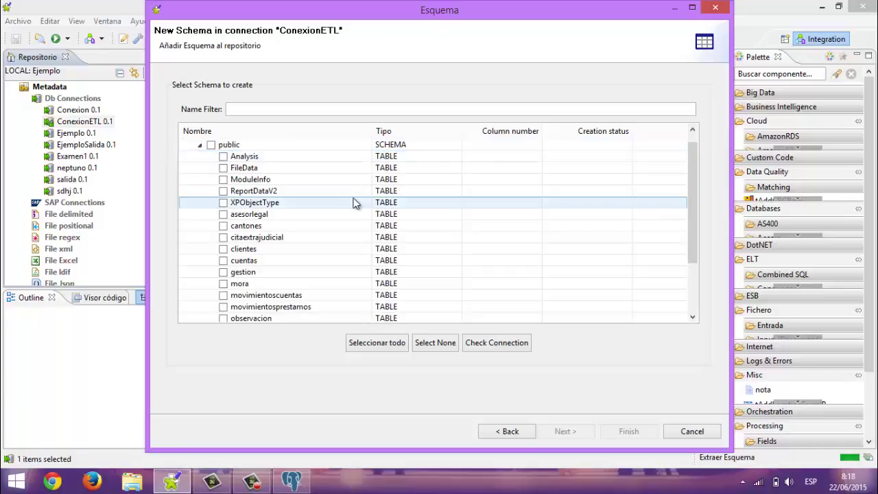
click(692, 317)
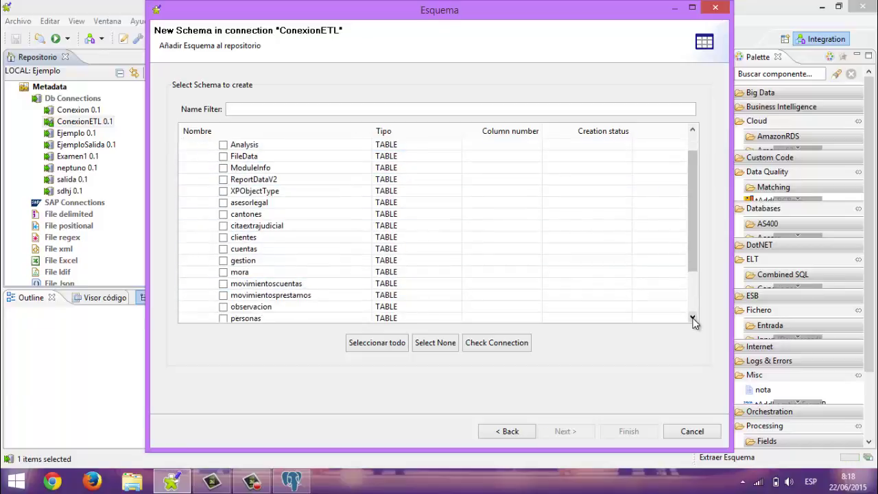
click(223, 237)
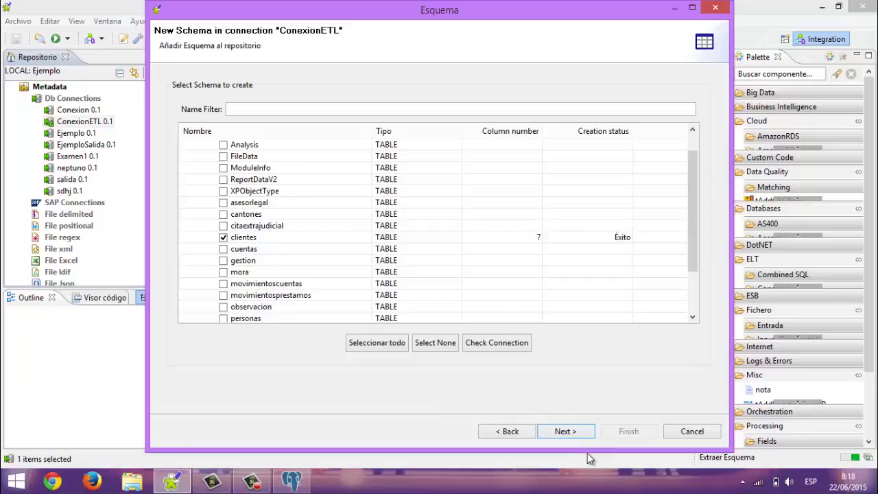
click(646, 106)
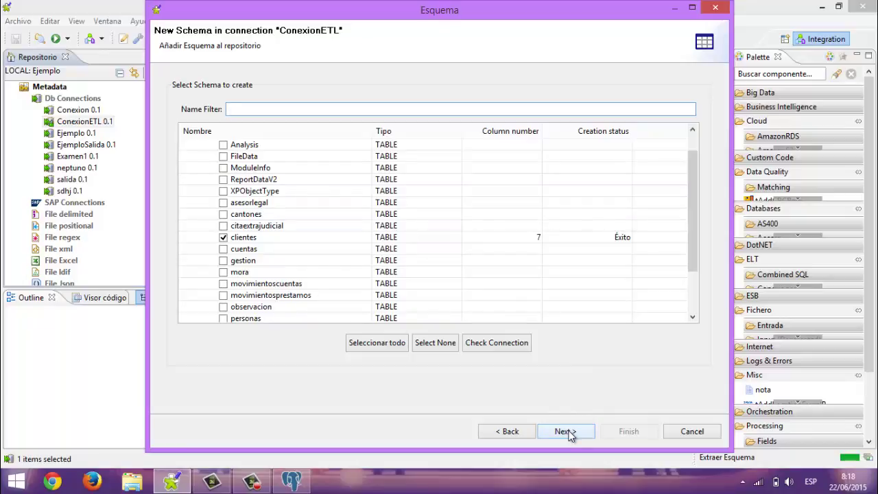
click(567, 432)
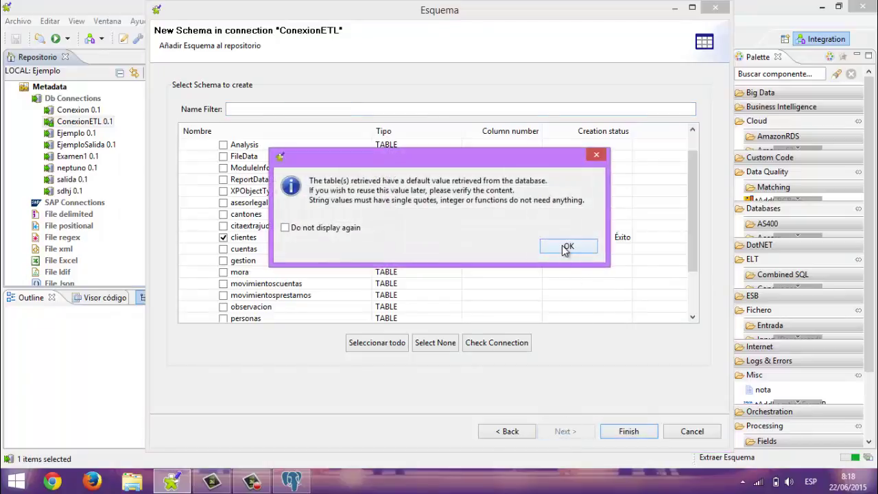
click(564, 247)
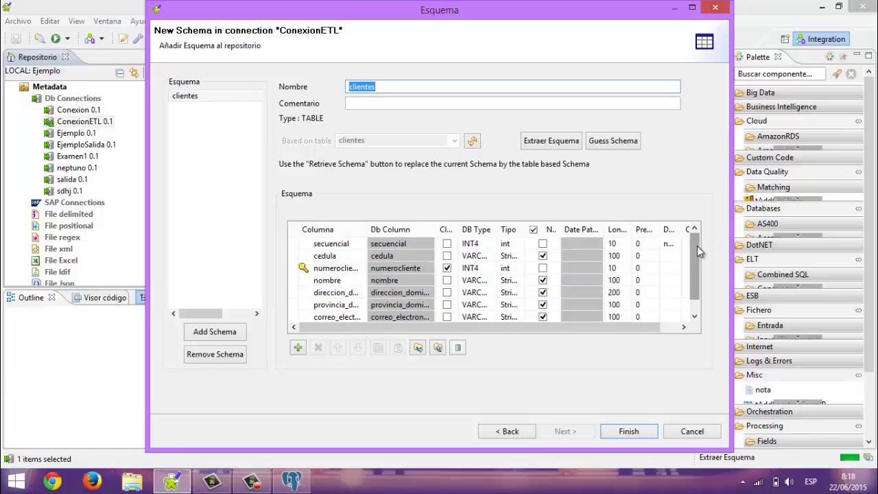
mouse_move(696, 246)
mouse_down()
mouse_move(698, 293)
mouse_move(699, 237)
mouse_up()
Finish the clientes schema, then start a new Db connection named SalidaETL
click(621, 432)
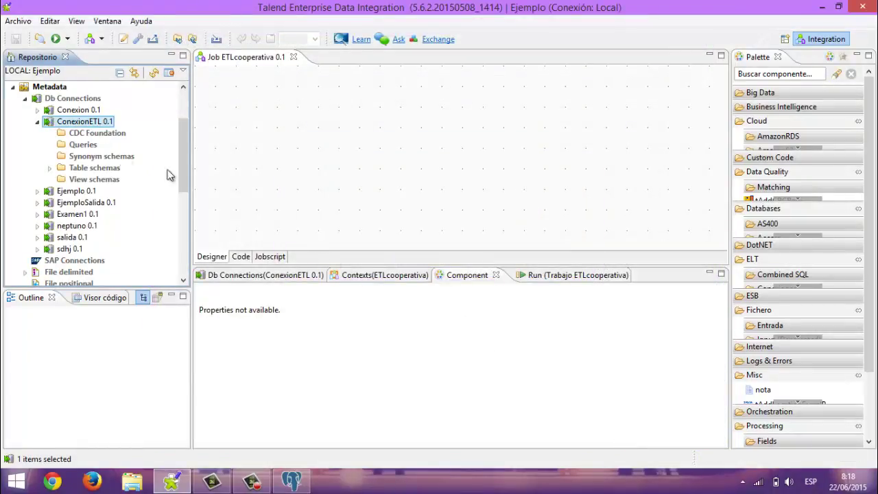
click(37, 122)
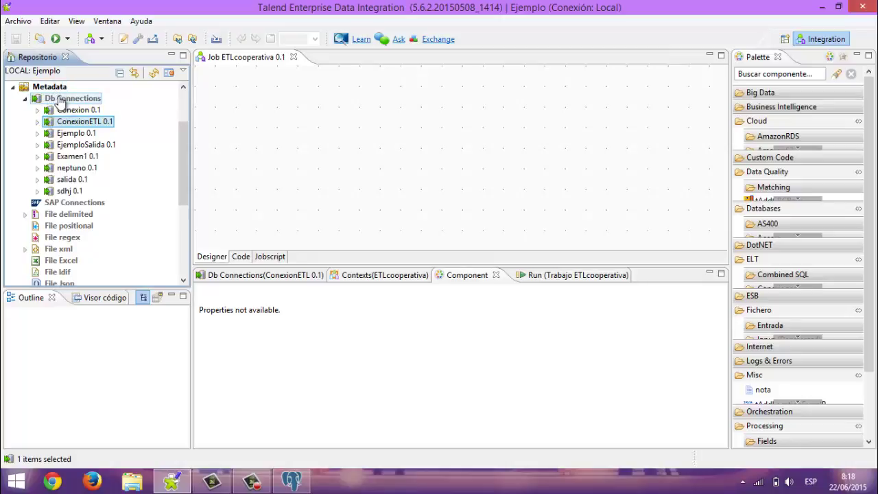
right_click(60, 102)
click(80, 106)
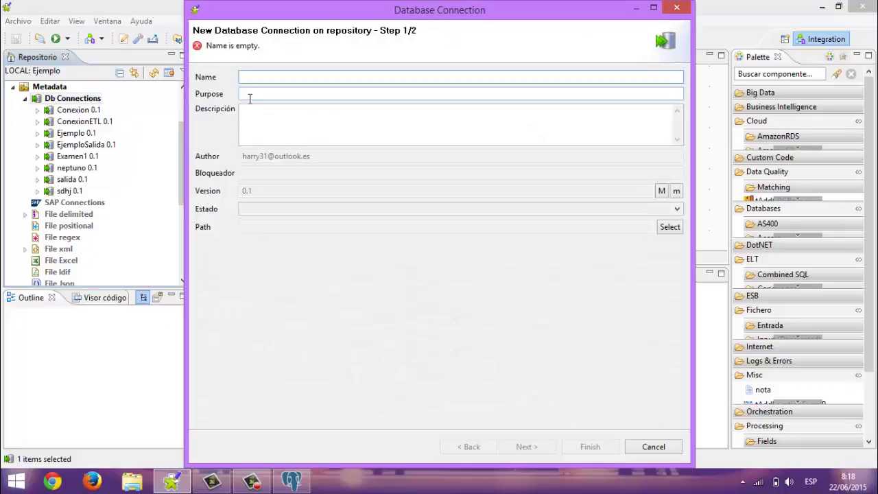
text(Sali)
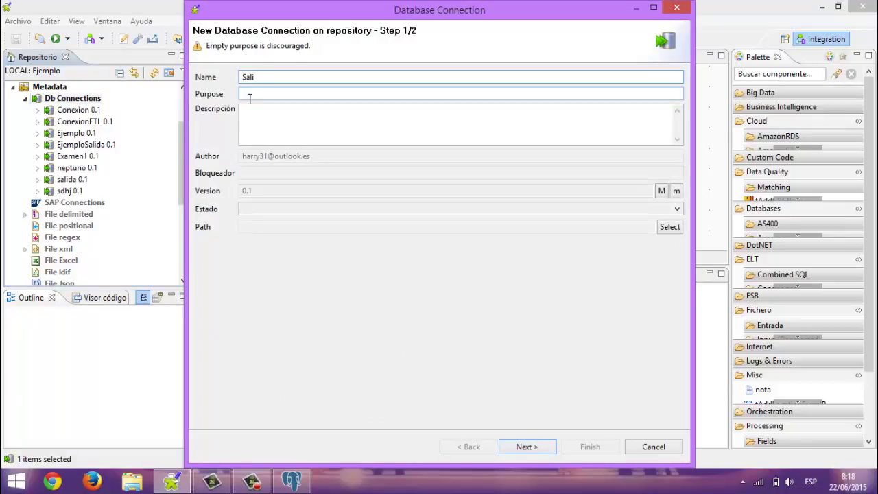
text(daETL)
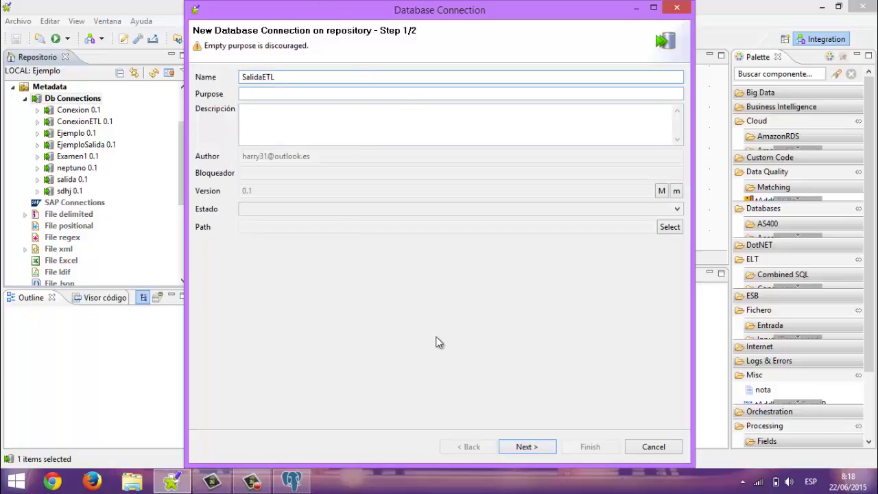
click(528, 446)
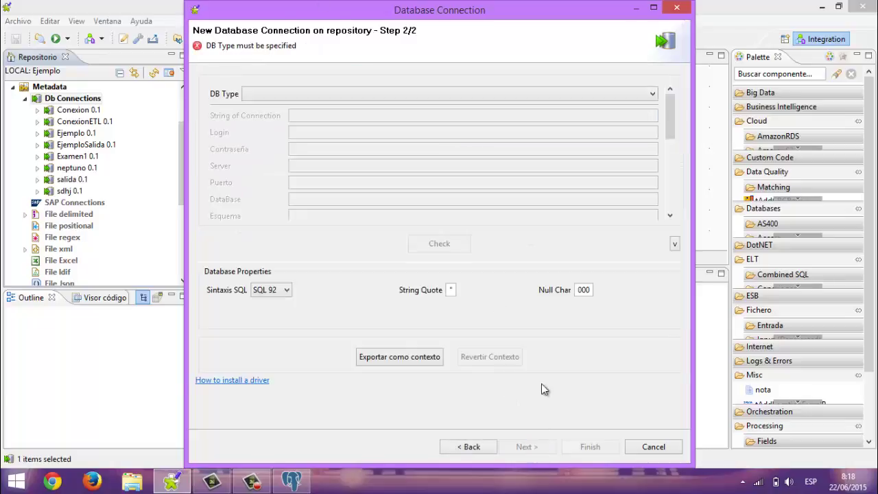
Set DB type PostgreSQL, fill login and password, and enter server localhost
click(651, 98)
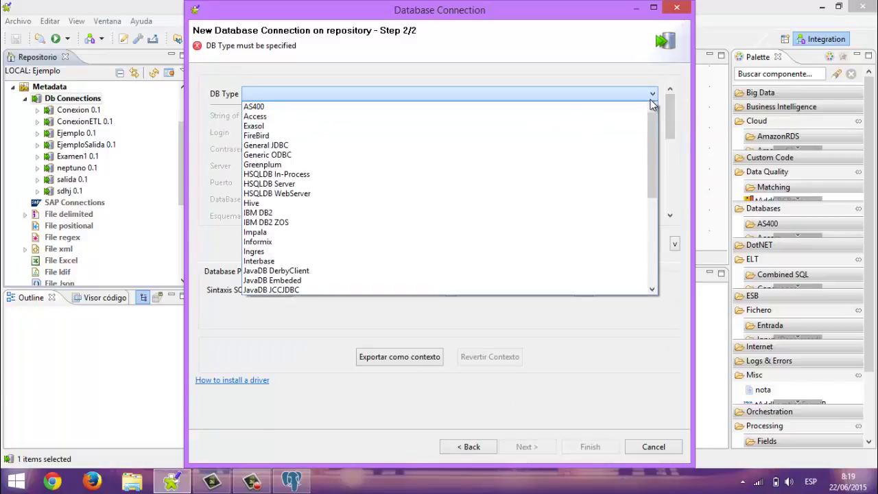
key(p)
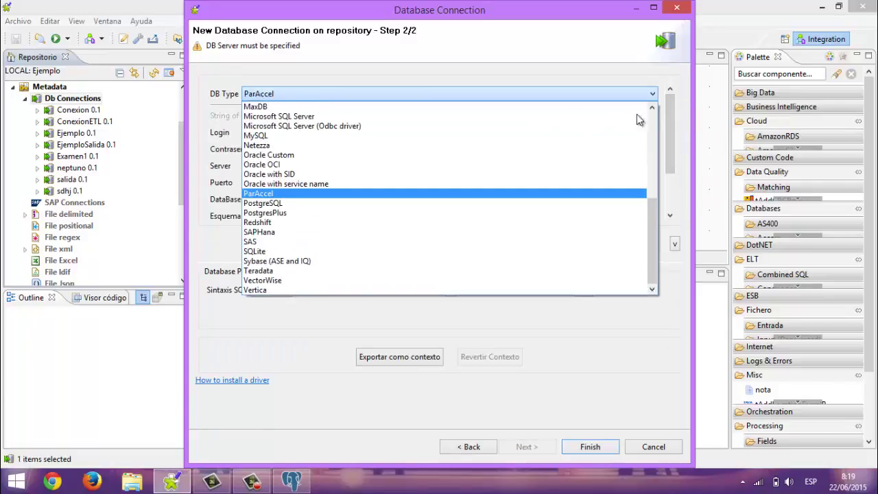
click(554, 207)
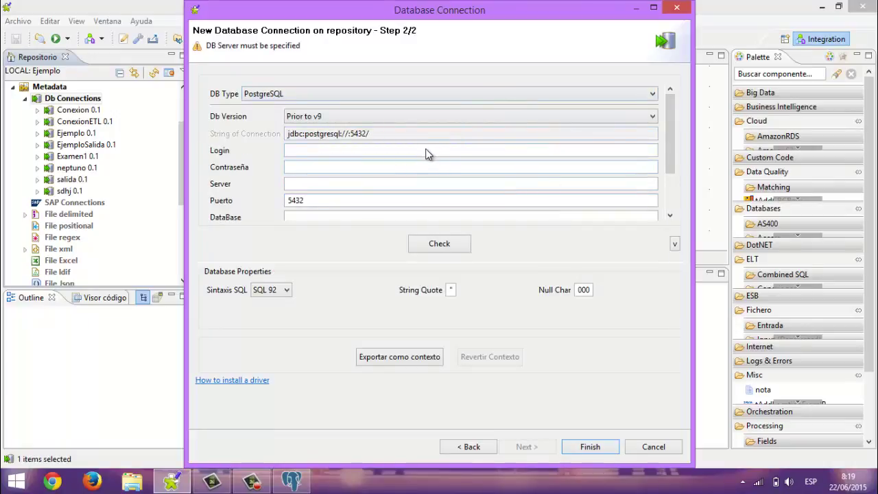
click(427, 150)
key(Tab)
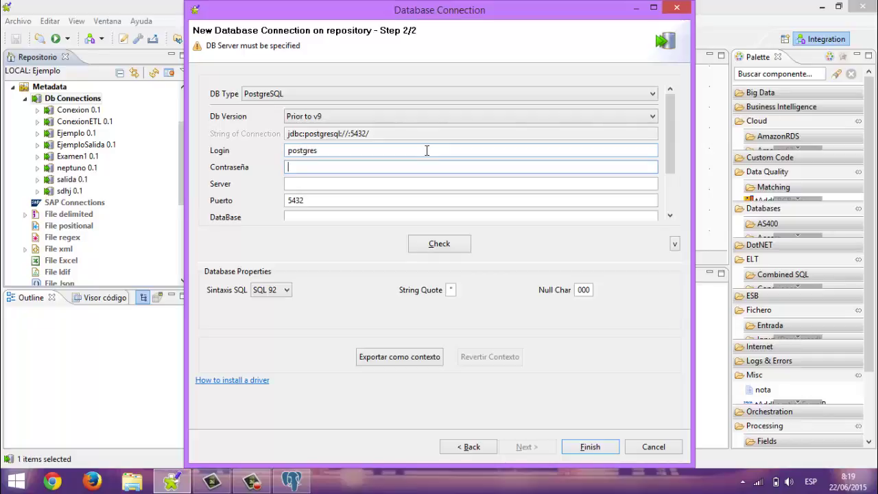
key(Tab)
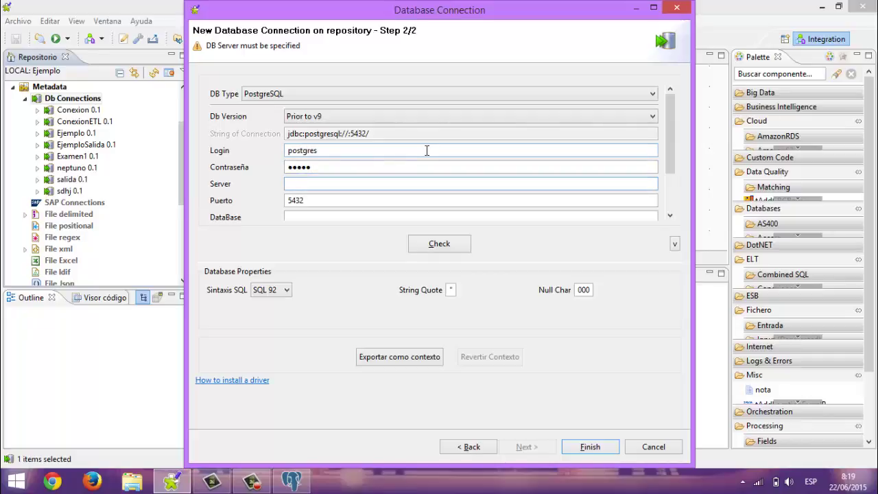
text(localhost)
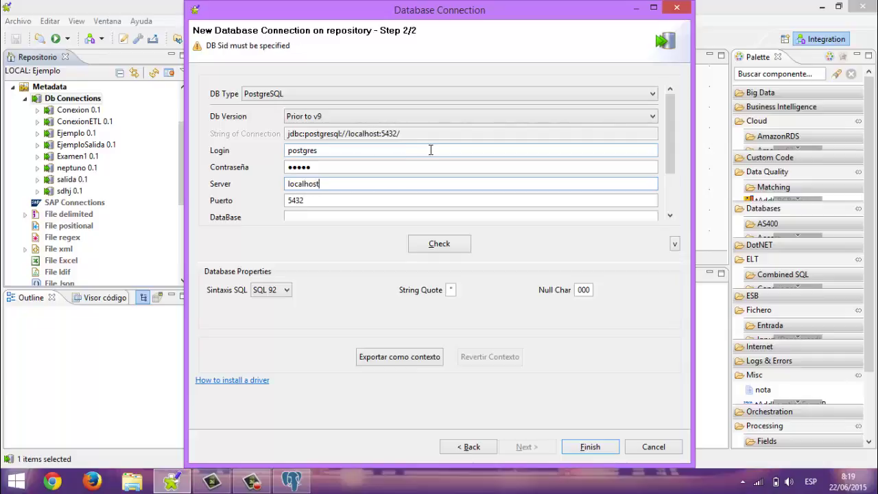
drag(670, 136, 673, 184)
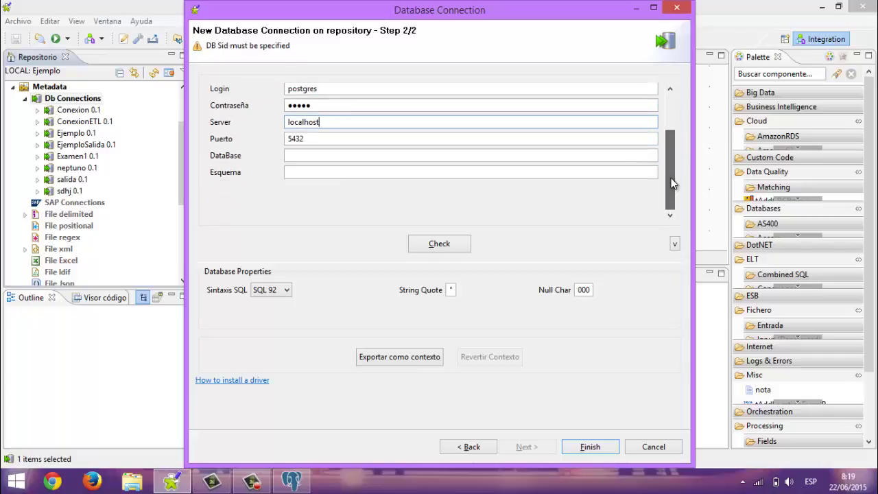
click(365, 304)
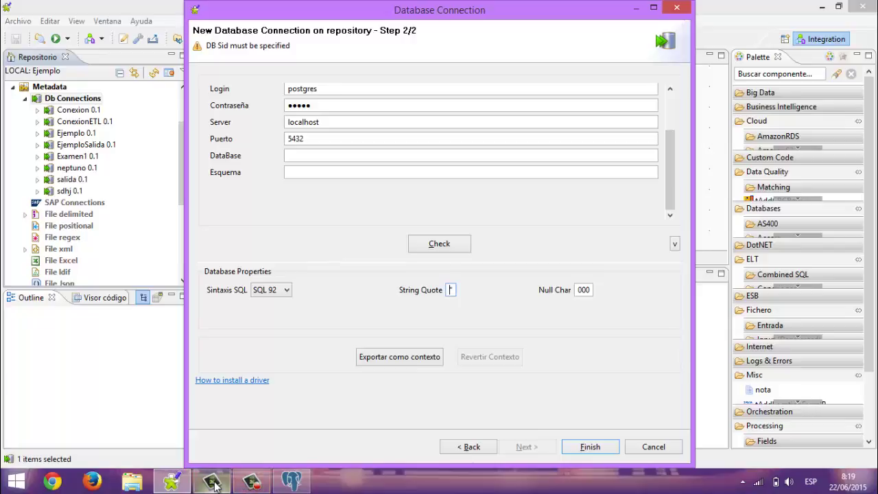
Check the database list in pgAdmin, then return to the Talend settings
click(292, 481)
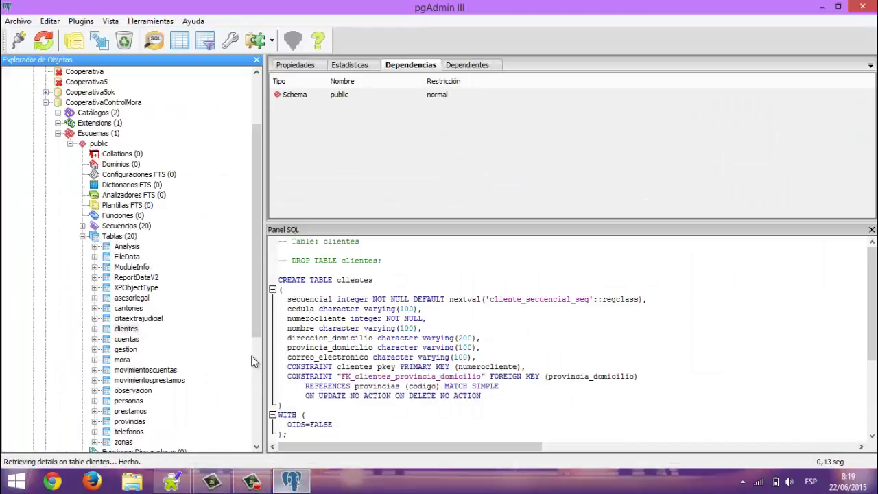
click(45, 103)
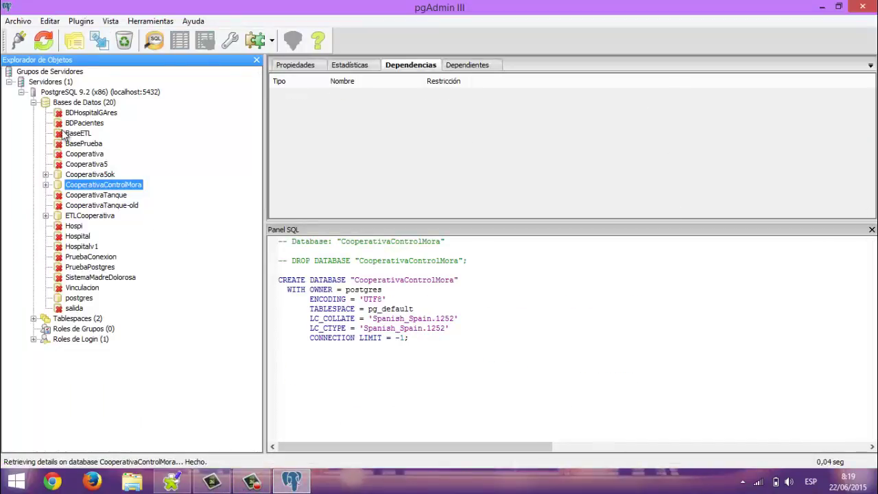
click(291, 482)
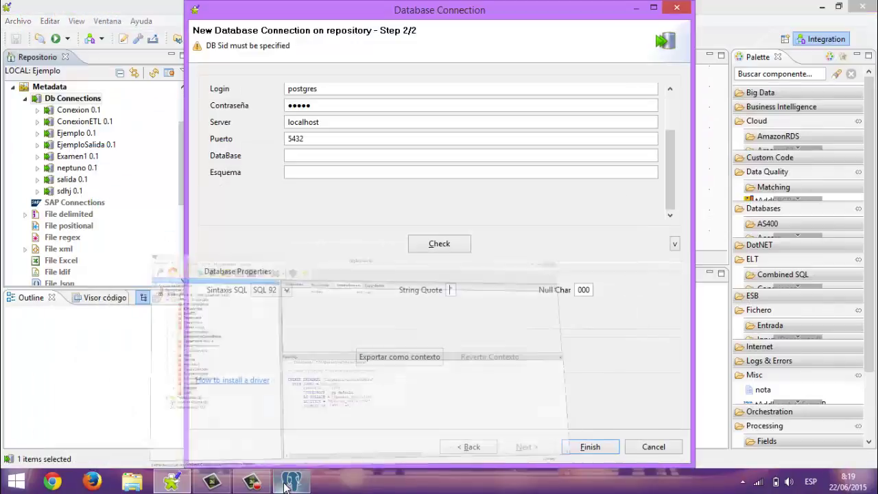
Point SalidaETL at database ETLCooperativa with schema public, pass the connection check, and save it
click(378, 155)
text(ETLCooperativa)
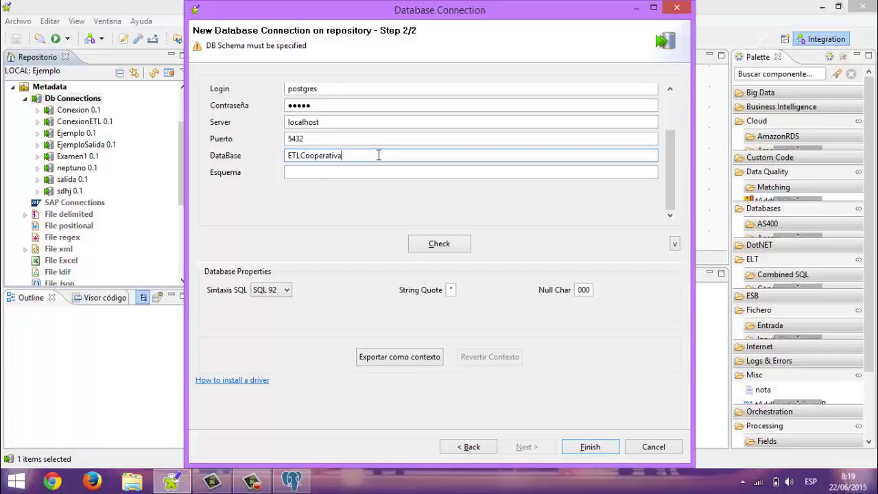
key(Tab)
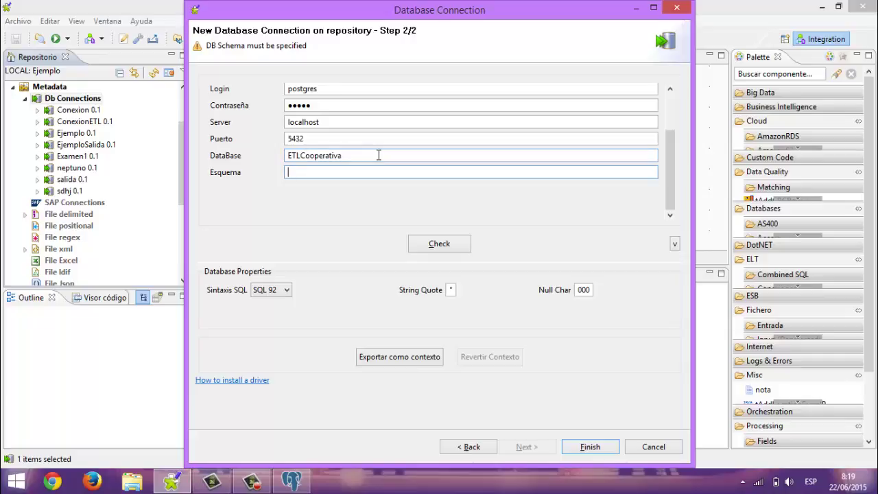
text(public)
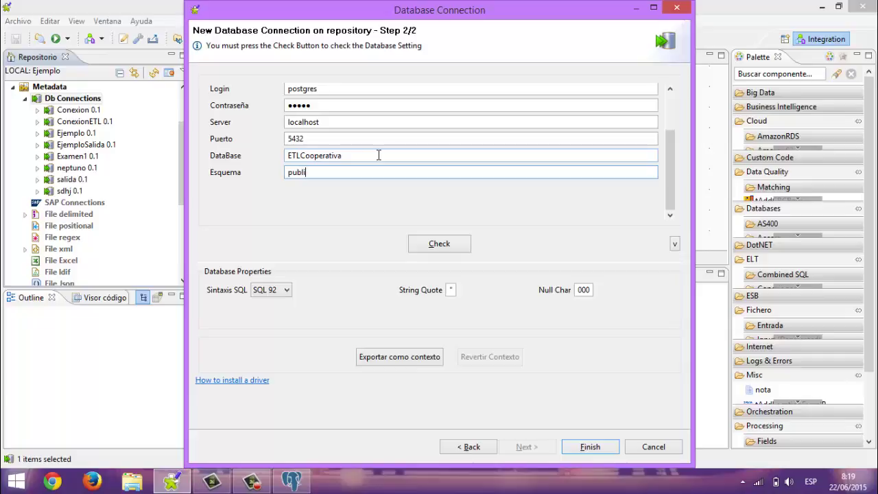
click(437, 245)
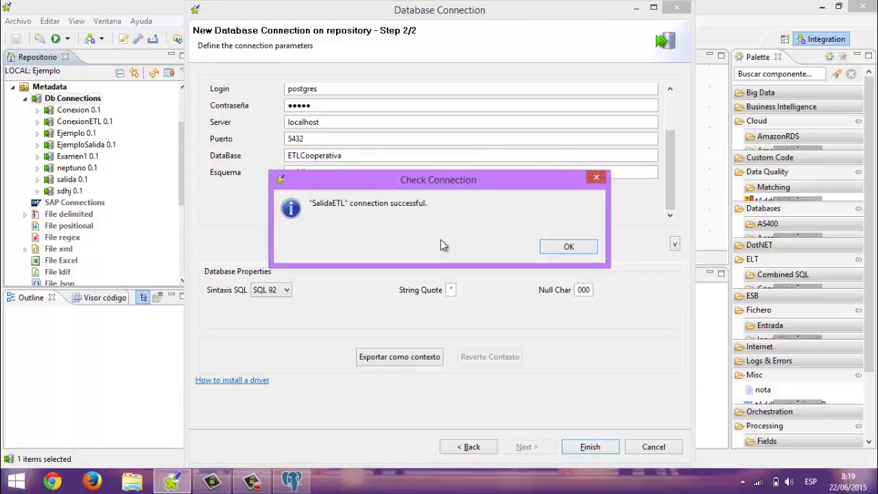
click(568, 247)
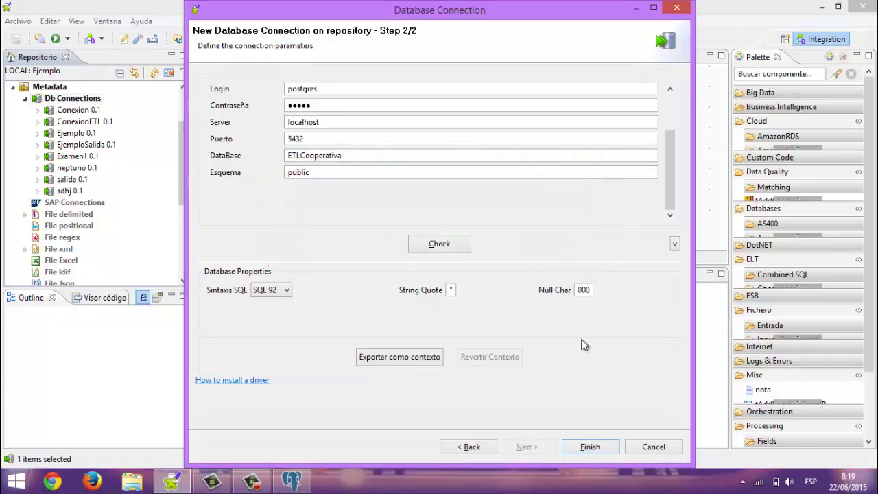
click(590, 447)
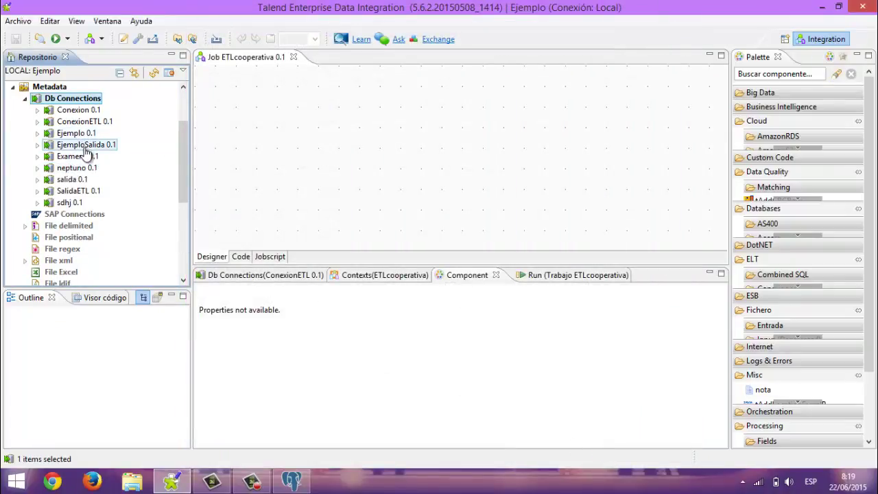
Run Extraer Esquema on SalidaETL and import the clientes table from ETLCooperativa's public schema
click(78, 191)
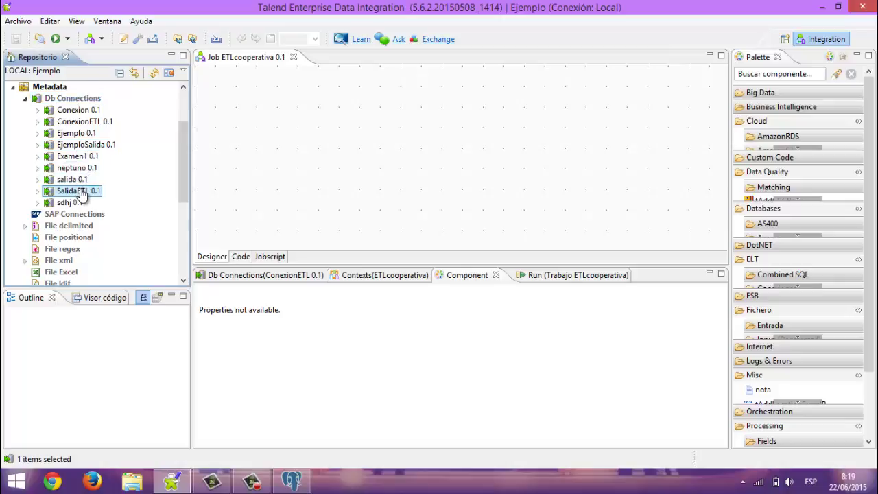
click(37, 192)
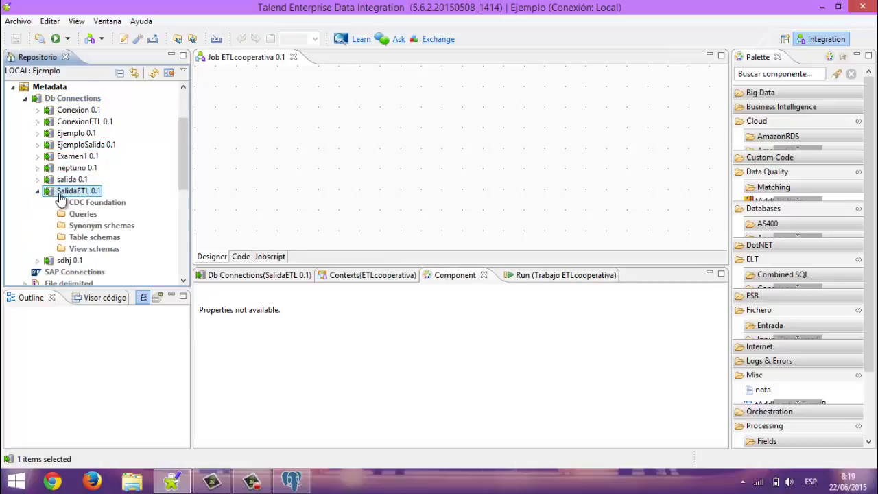
right_click(60, 197)
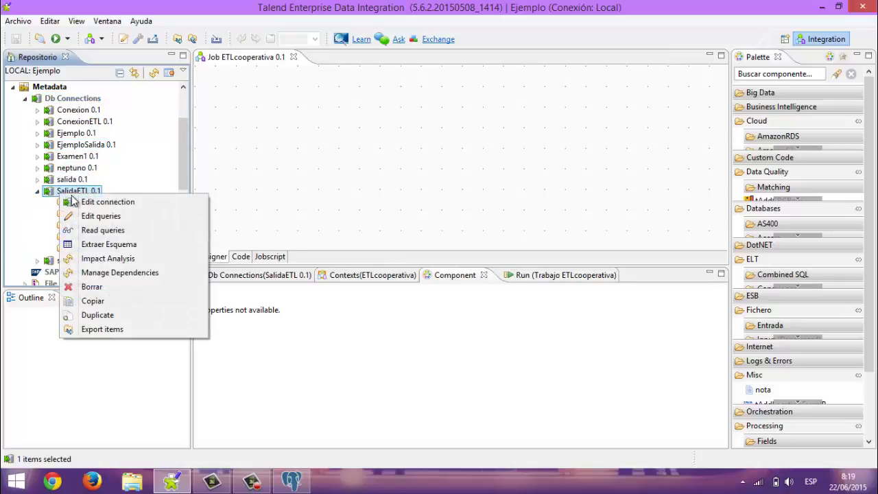
click(113, 245)
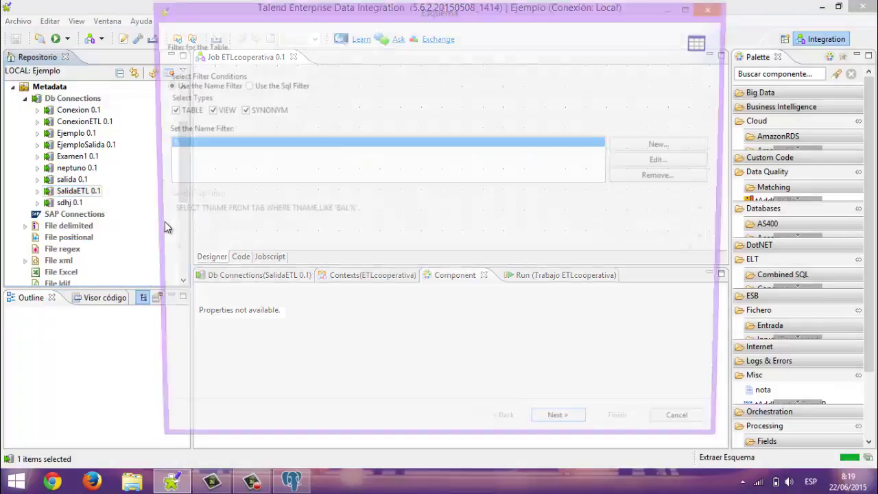
click(564, 430)
click(188, 145)
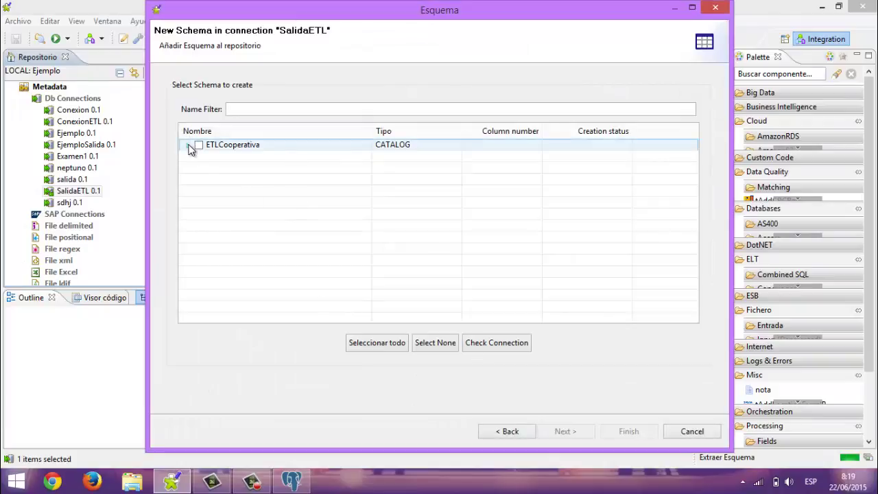
click(199, 156)
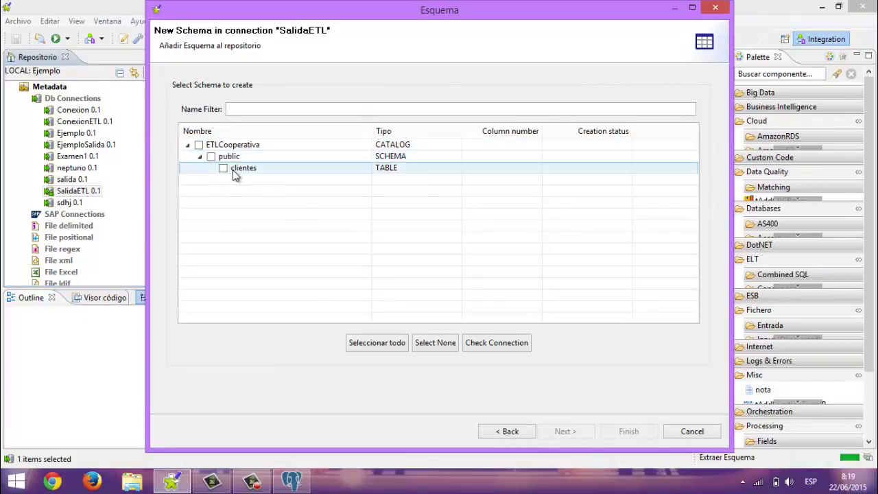
click(232, 169)
click(223, 168)
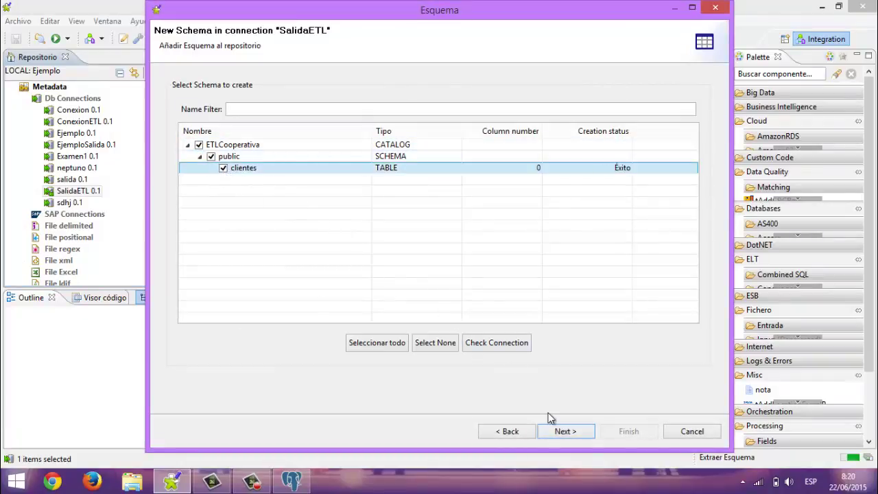
click(574, 430)
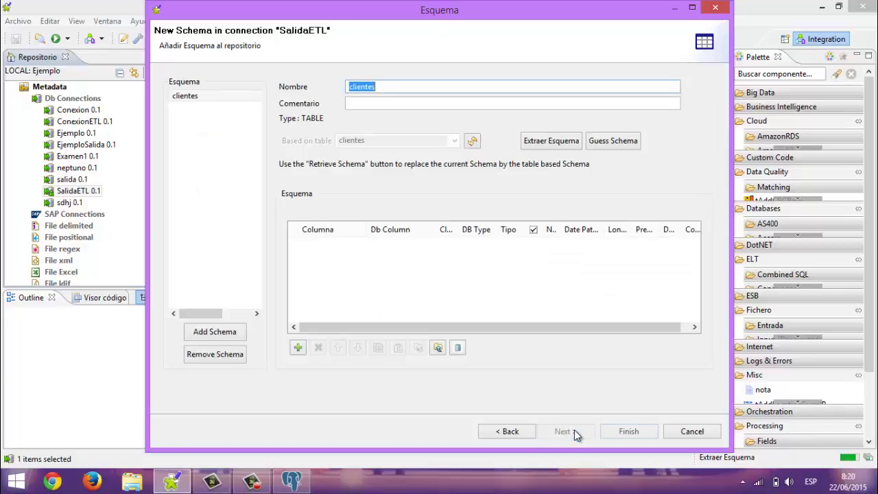
click(614, 432)
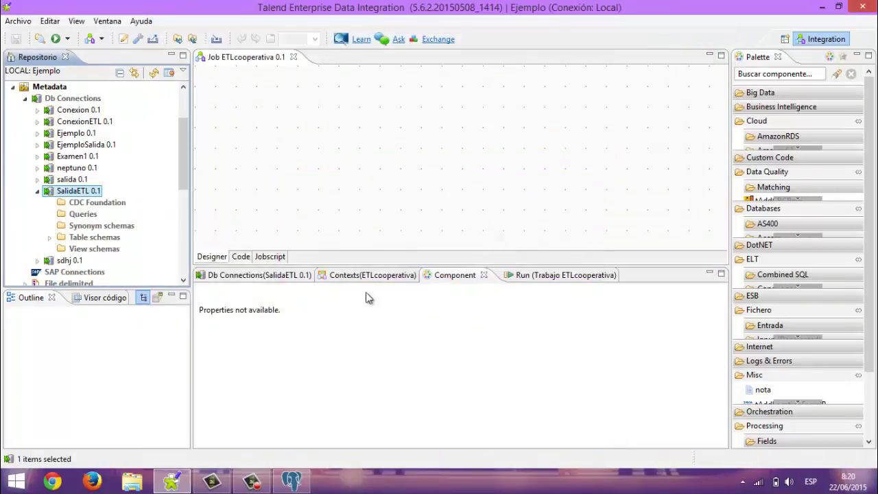
Drag the customer table from Conexion's table schemas onto the job as a tPostgresqlInput
click(39, 193)
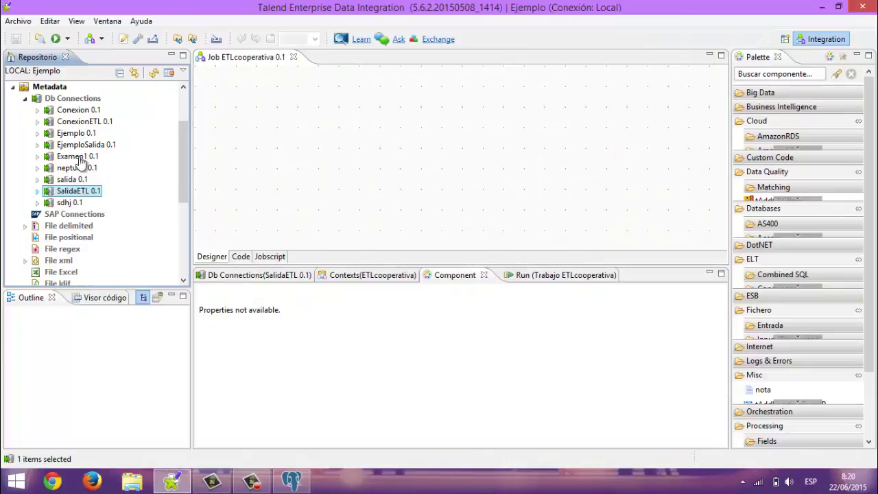
click(183, 87)
click(183, 88)
click(183, 87)
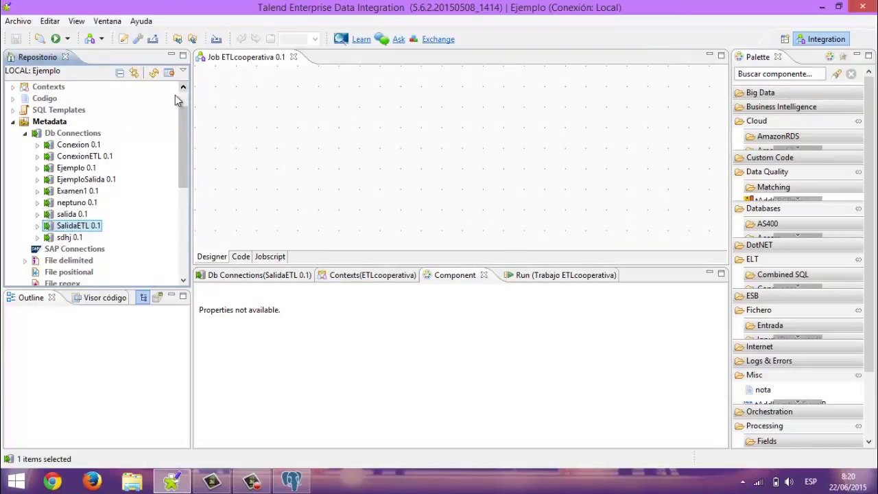
click(37, 145)
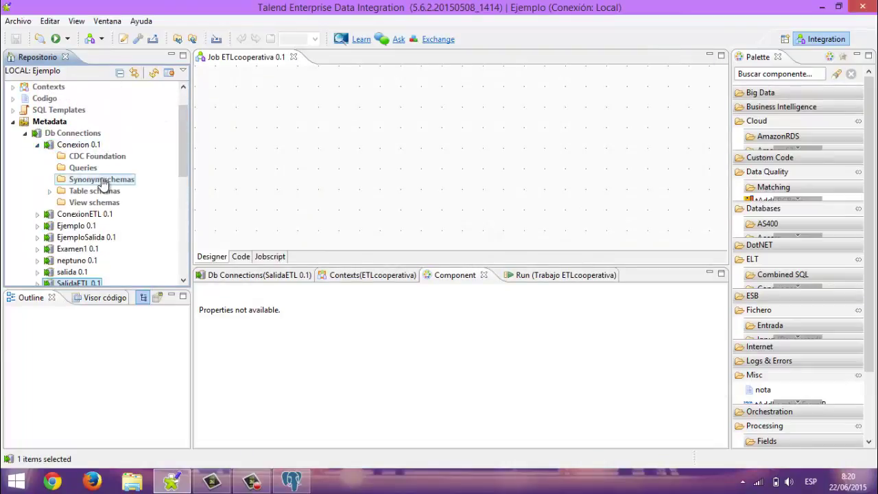
click(50, 191)
click(86, 204)
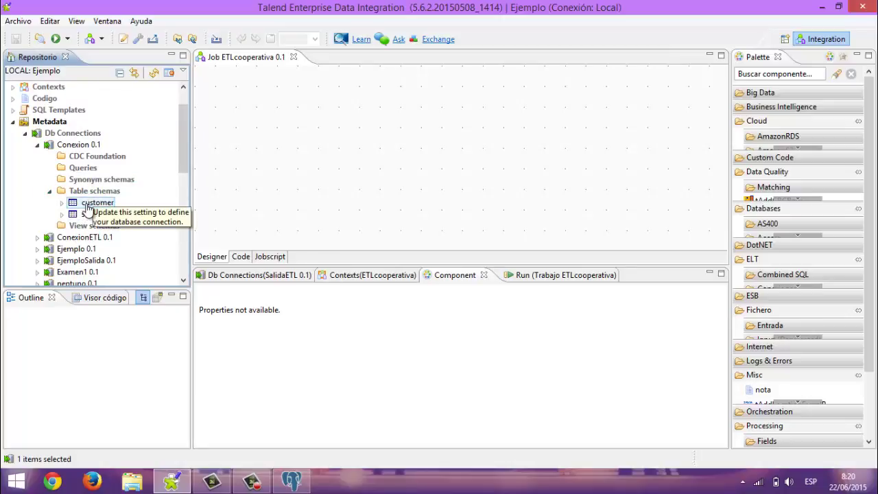
drag(87, 208, 258, 123)
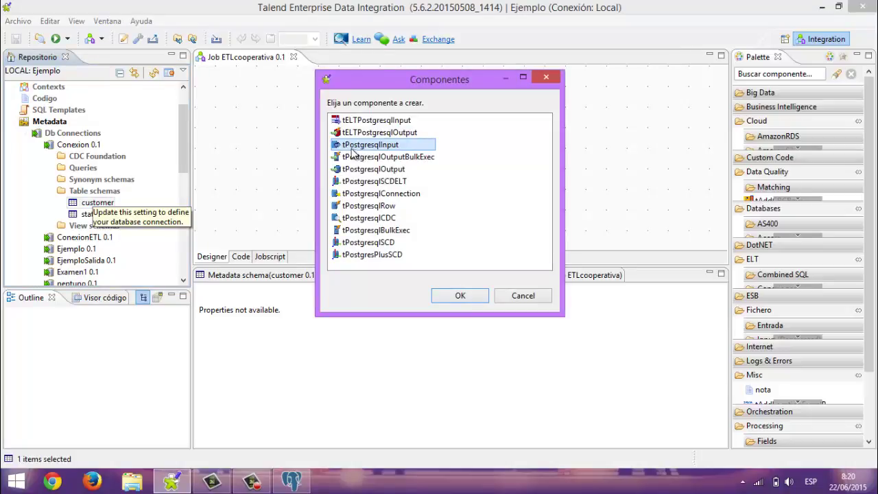
click(456, 297)
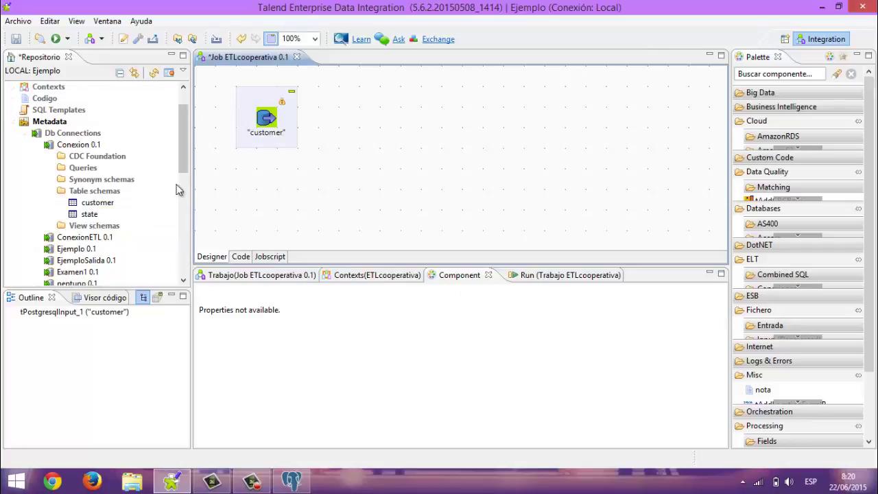
Drag SalidaETL's clientes table onto the right of the canvas as a tPostgresqlOutput
click(37, 144)
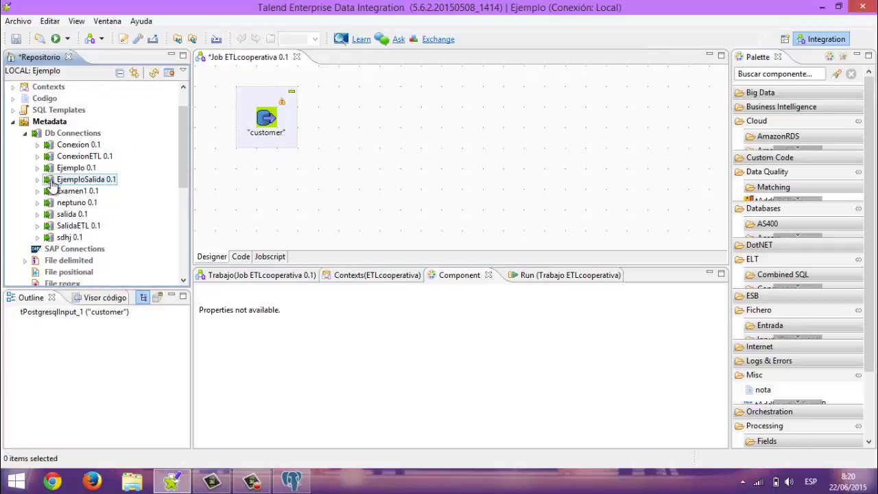
click(38, 226)
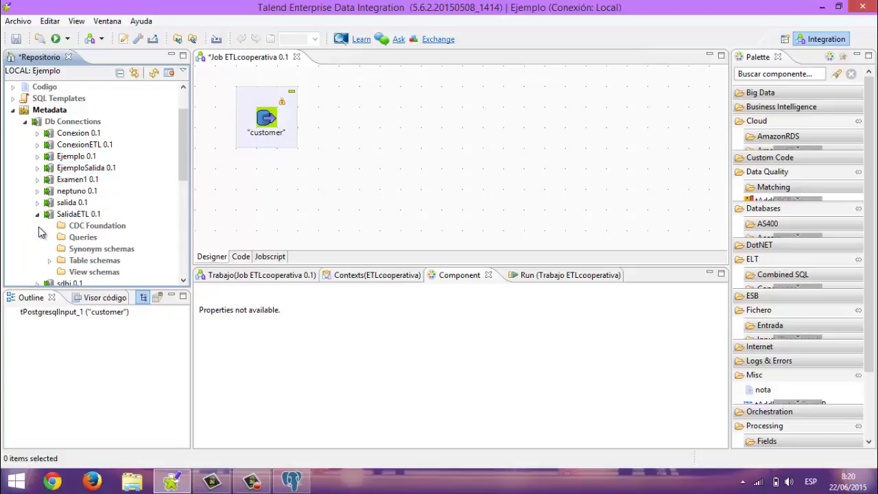
click(49, 260)
drag(82, 272, 630, 108)
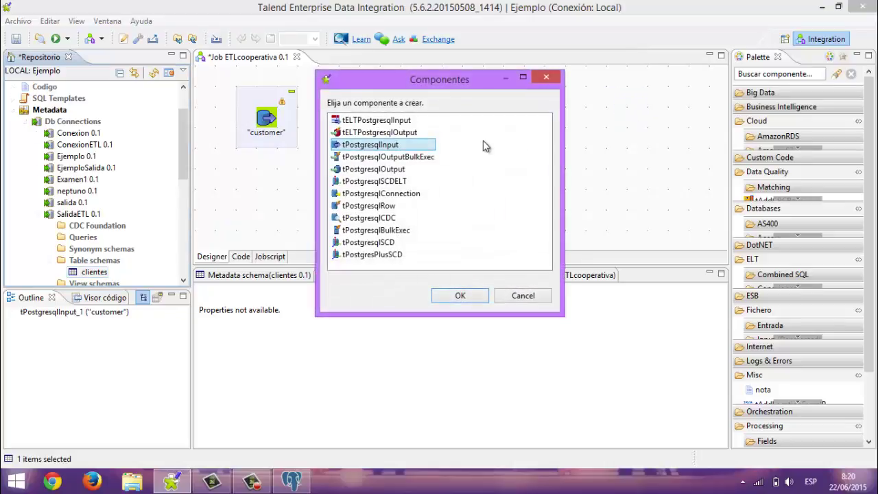
click(418, 175)
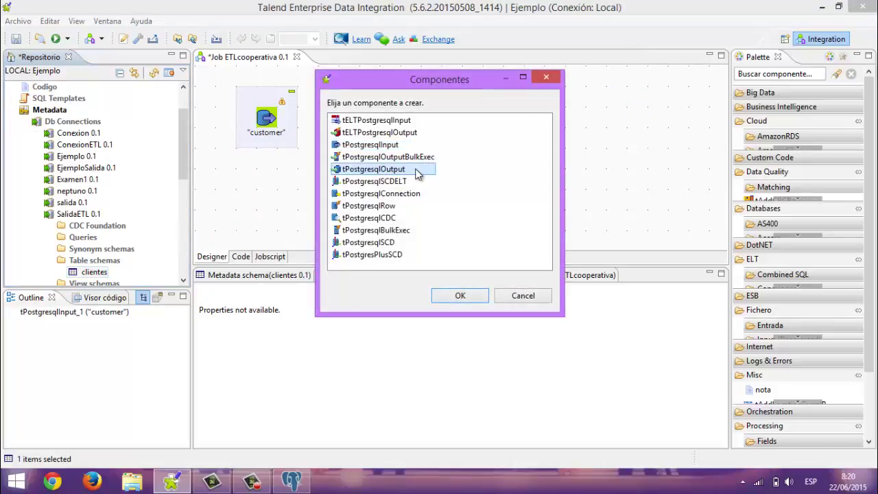
click(460, 295)
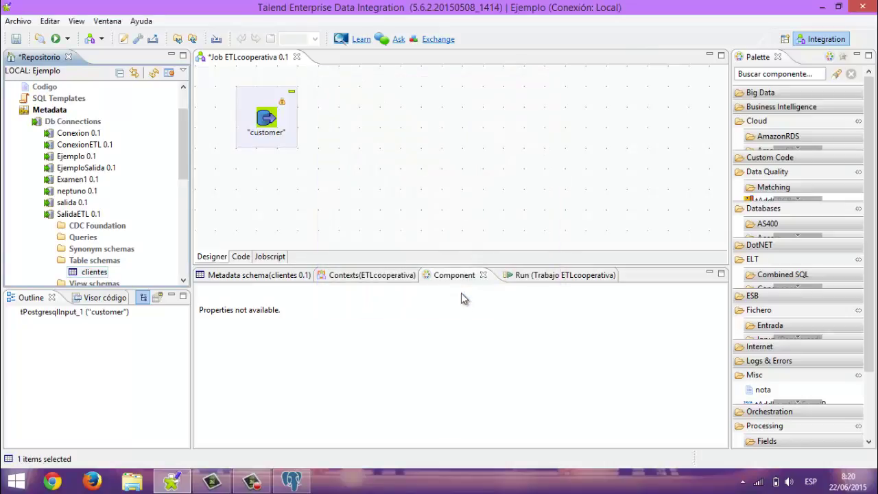
click(38, 214)
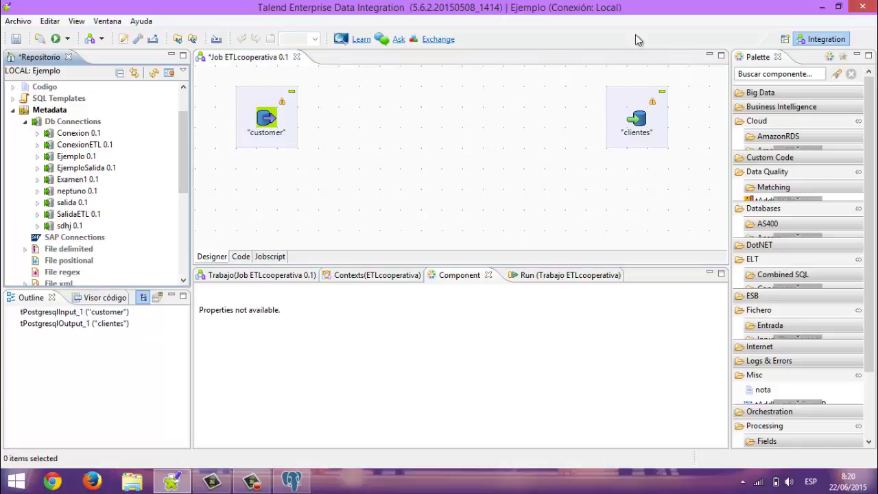
Find tMap in the Palette and place tMap_1 between customer and clientes
click(772, 75)
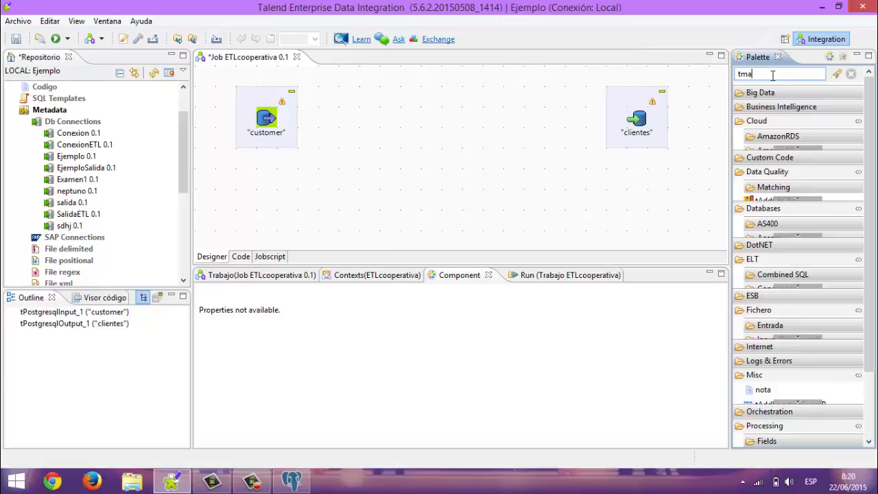
text(tmap)
key(Return)
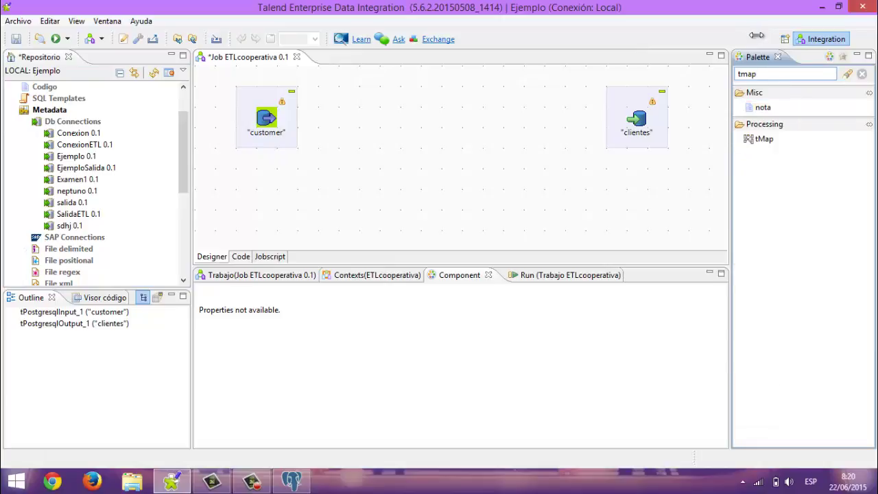
click(761, 140)
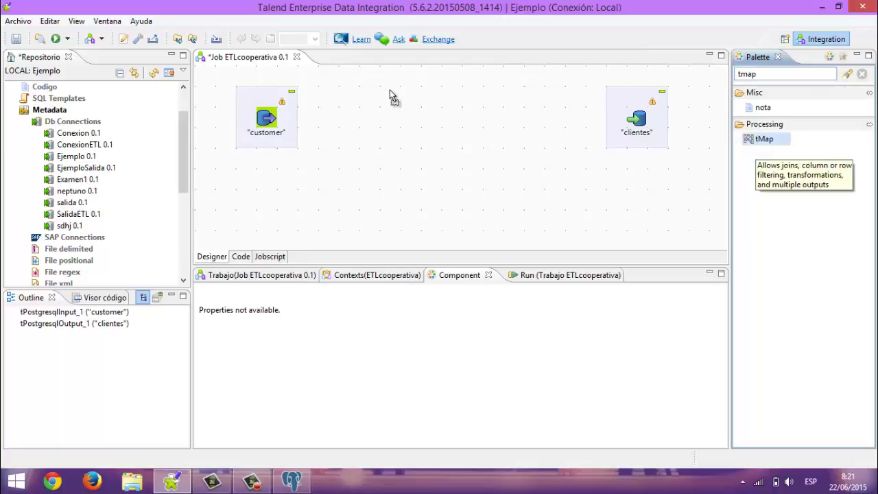
click(369, 100)
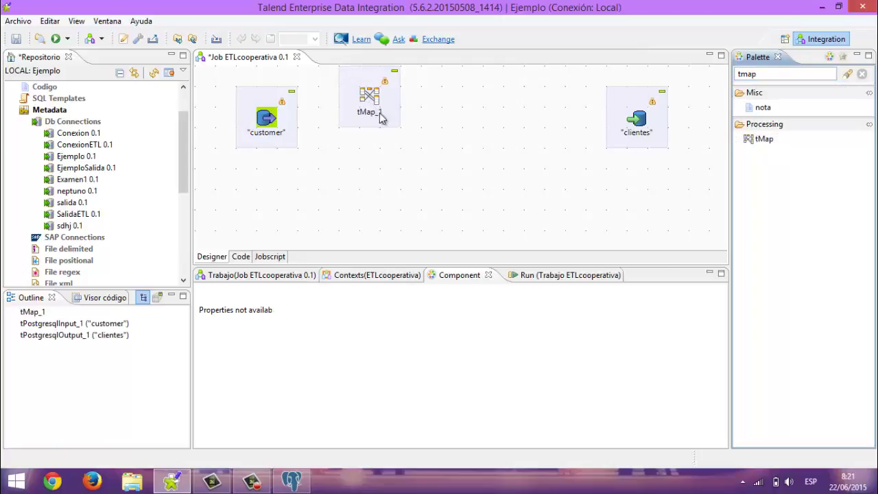
drag(394, 139, 410, 147)
Add a tUniqRow component from the Palette between tMap_1 and clientes
click(782, 73)
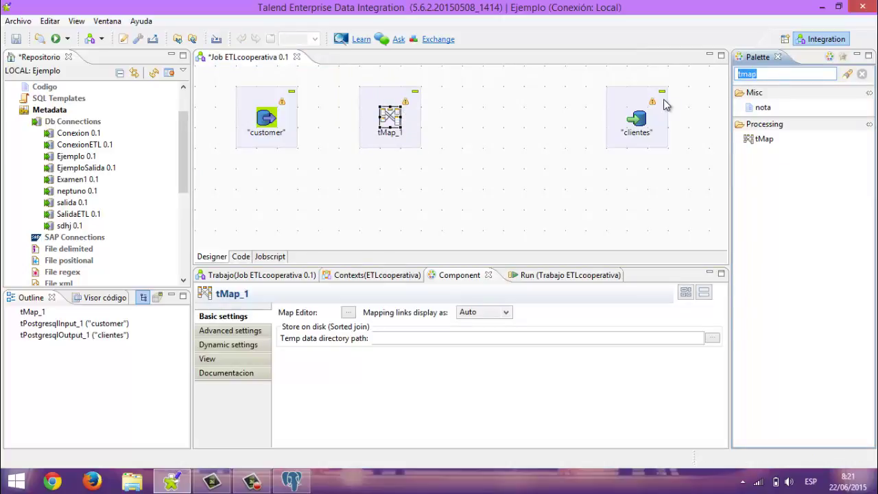
text(t)
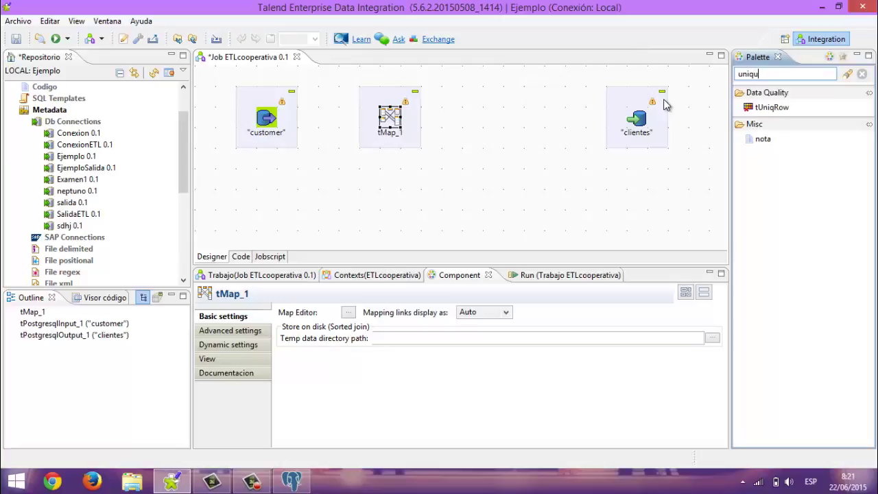
click(772, 107)
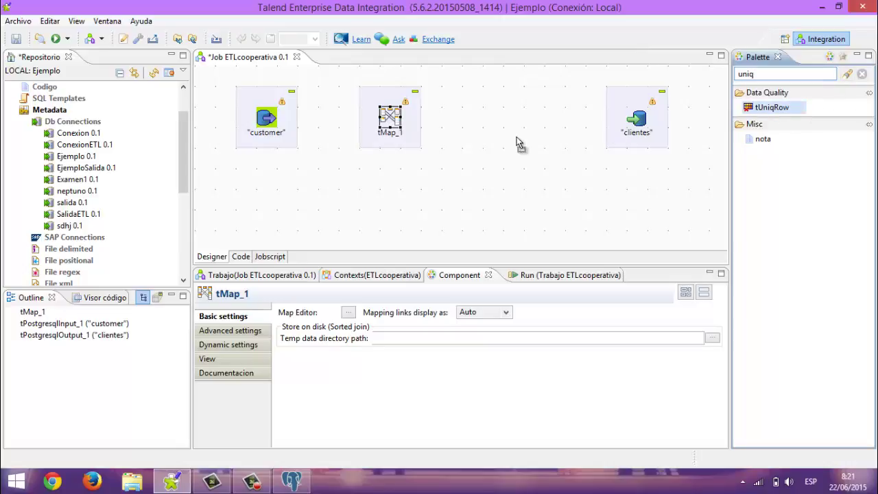
click(511, 118)
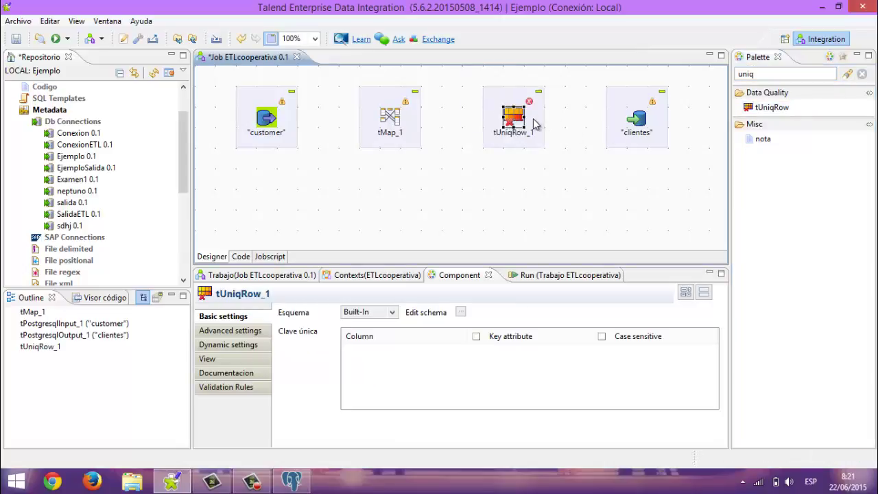
Link the customer input to tMap_1 with a Fila > Main row connection
click(533, 123)
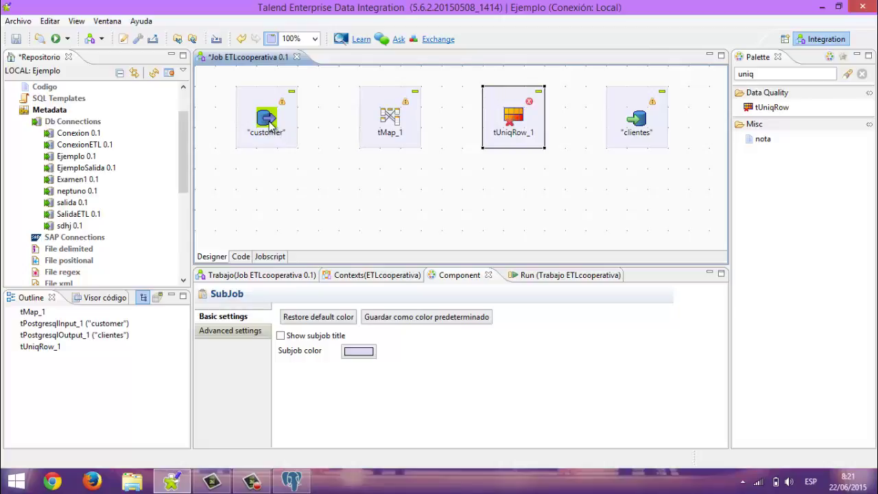
right_click(269, 122)
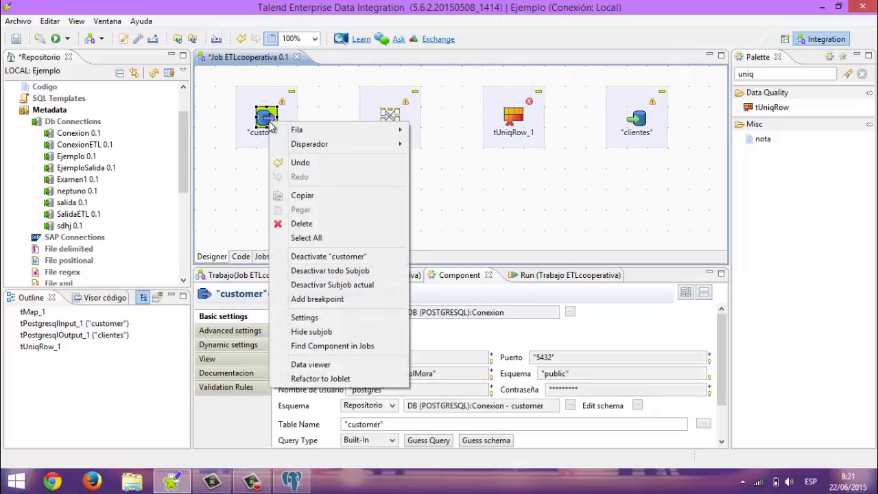
mouse_move(296, 130)
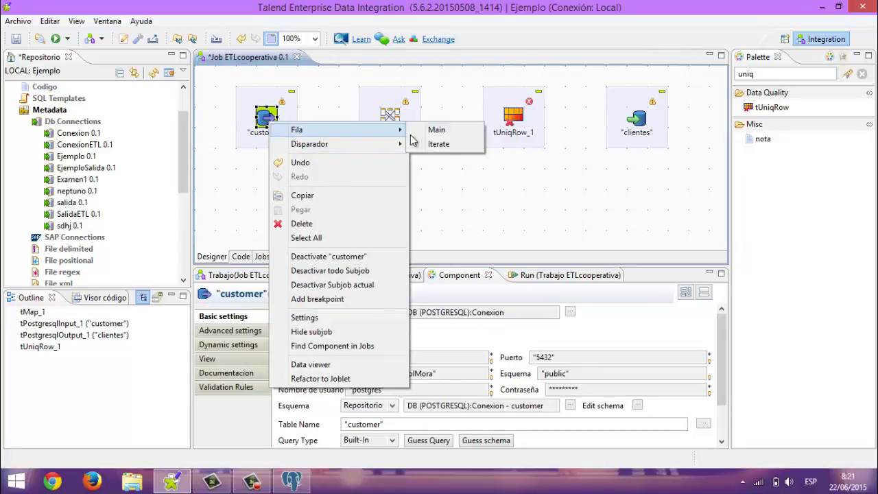
click(432, 132)
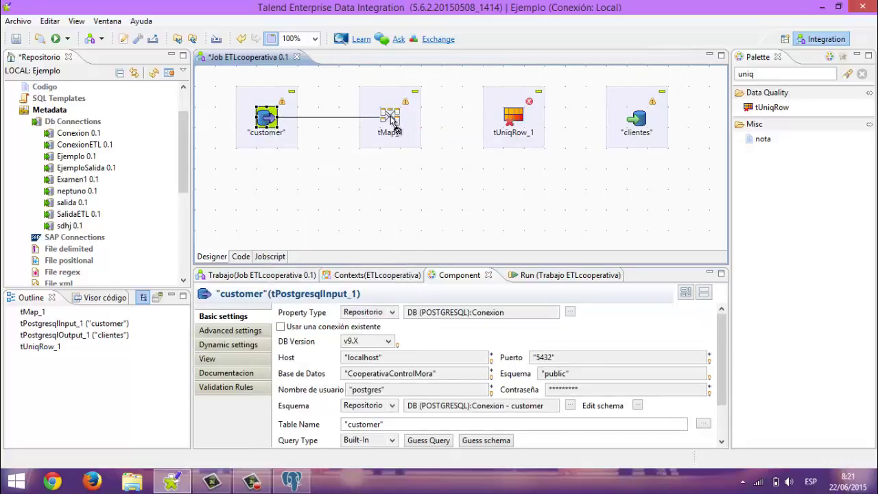
click(392, 124)
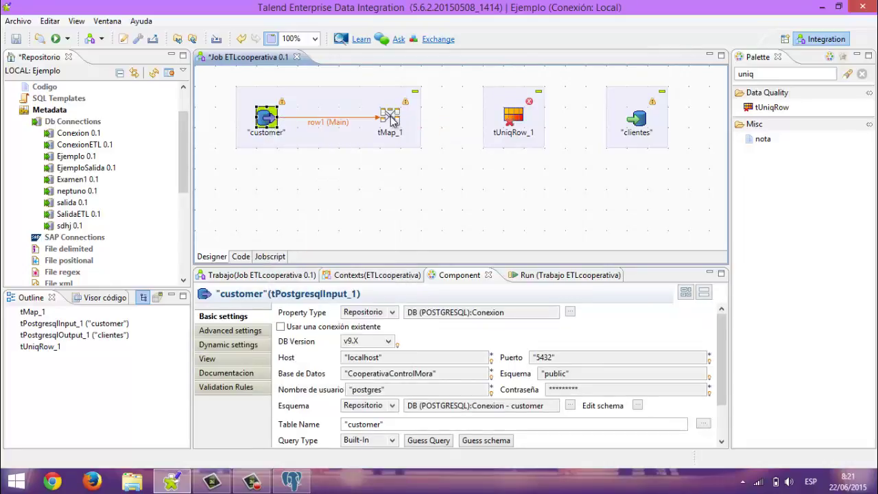
Connect tMap_1 to tUniqRow_1 through a new Main output named uniquerow
right_click(391, 119)
mouse_move(519, 129)
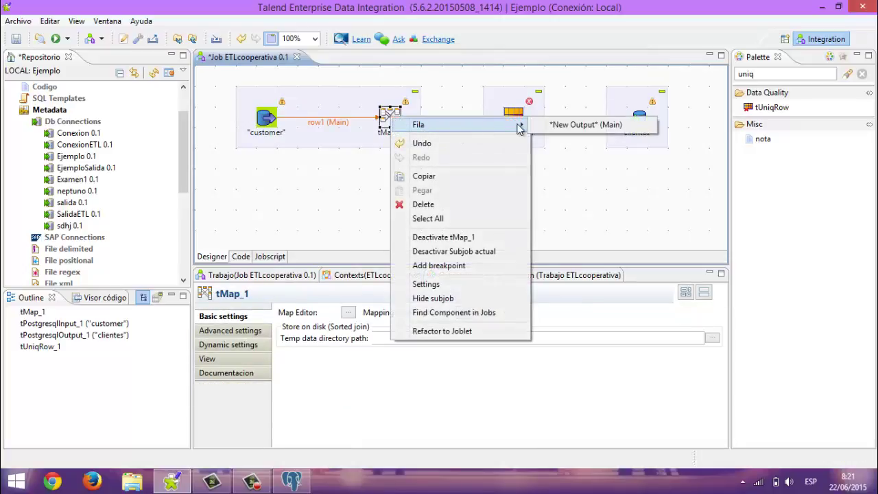
click(586, 125)
click(516, 122)
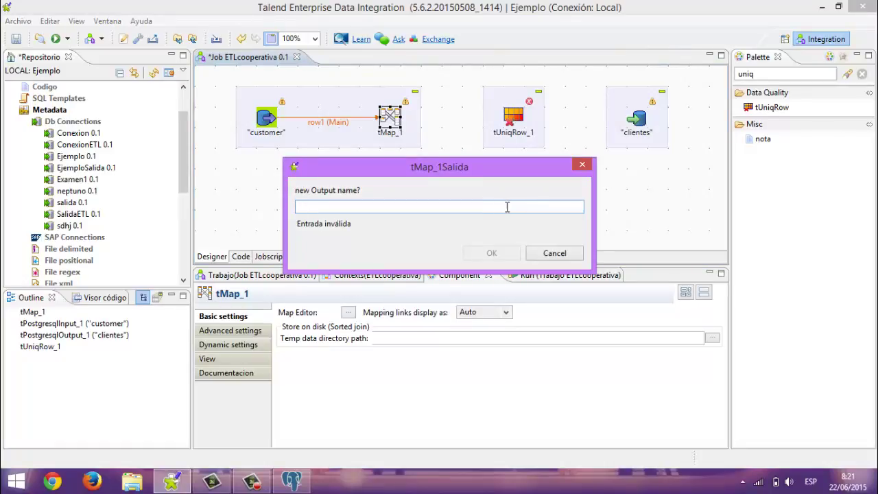
key(Escape)
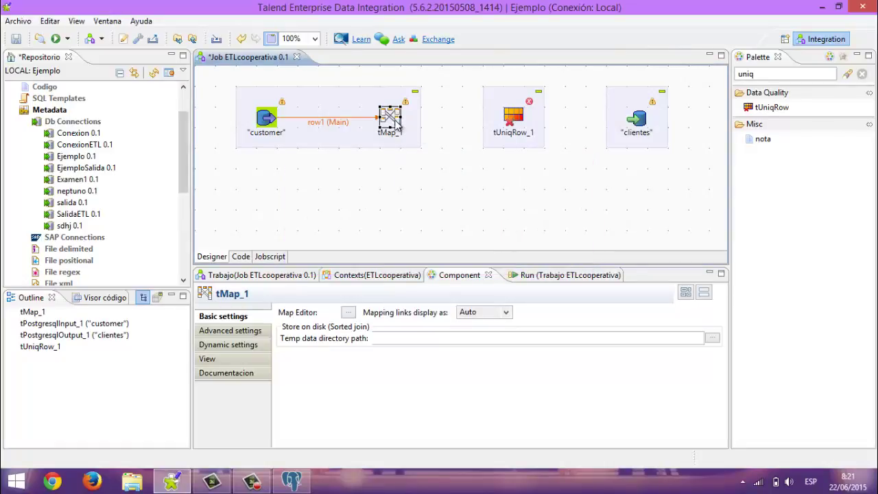
right_click(395, 123)
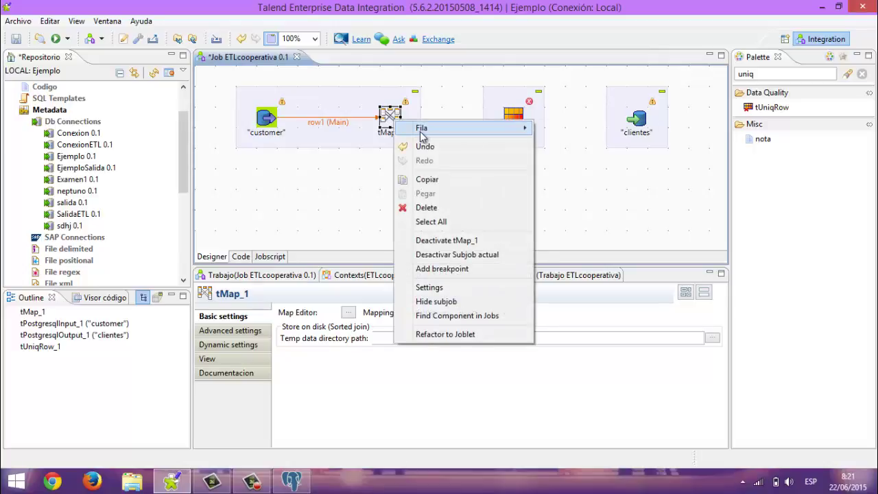
mouse_move(422, 130)
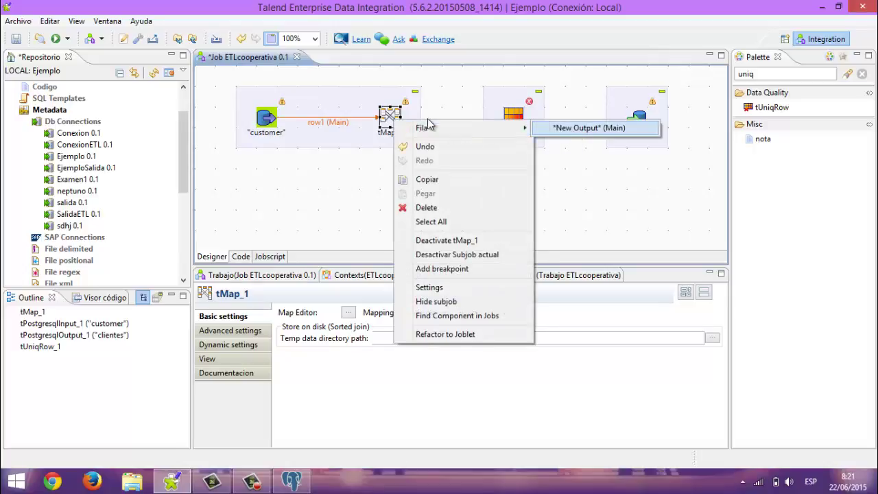
click(583, 128)
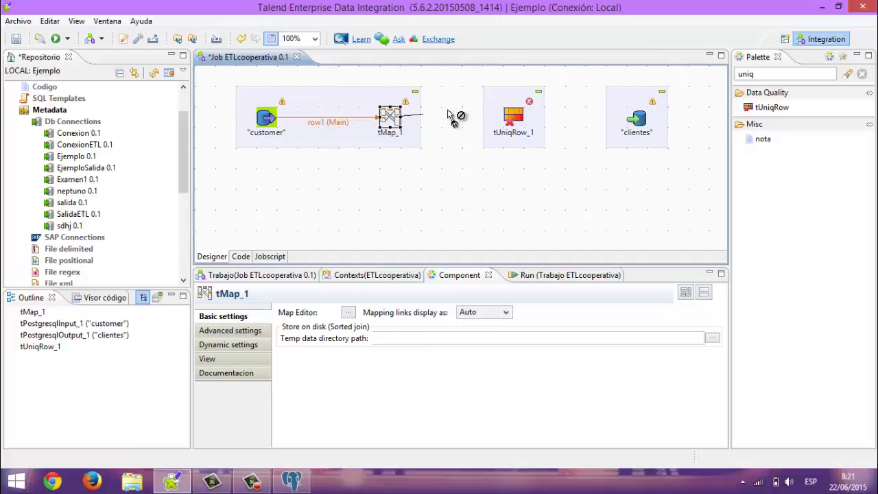
click(511, 124)
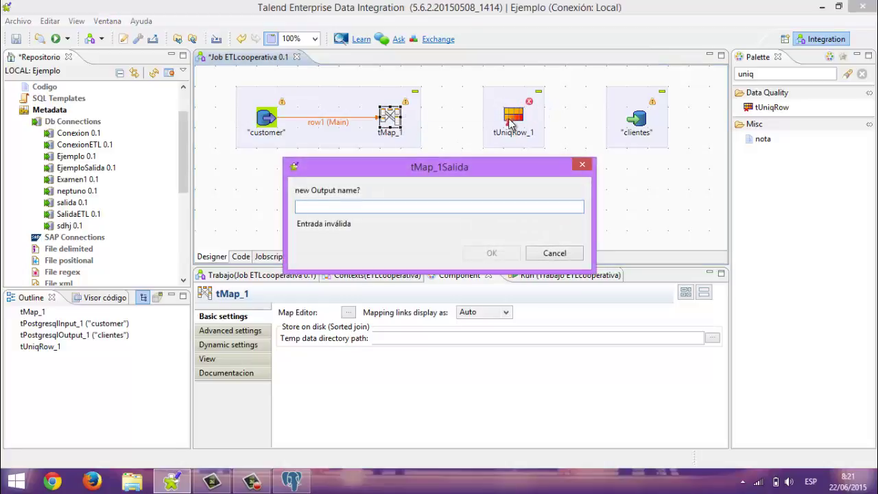
text(Un)
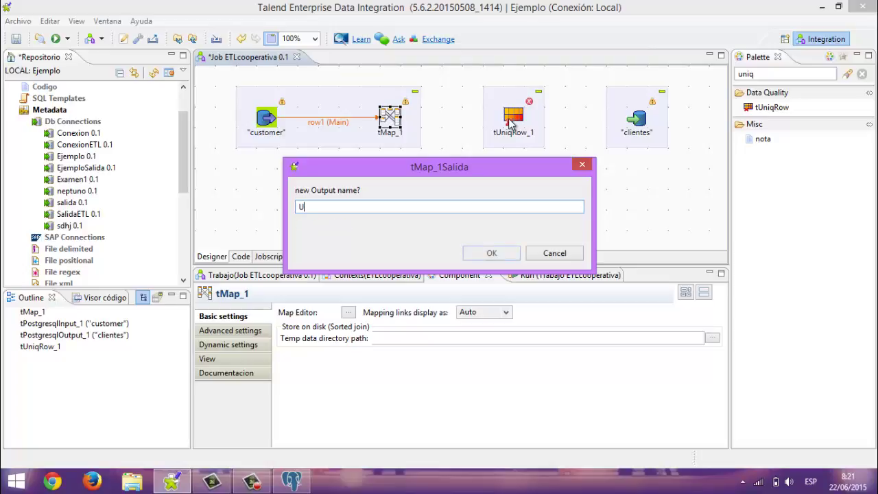
key(BackSpace)
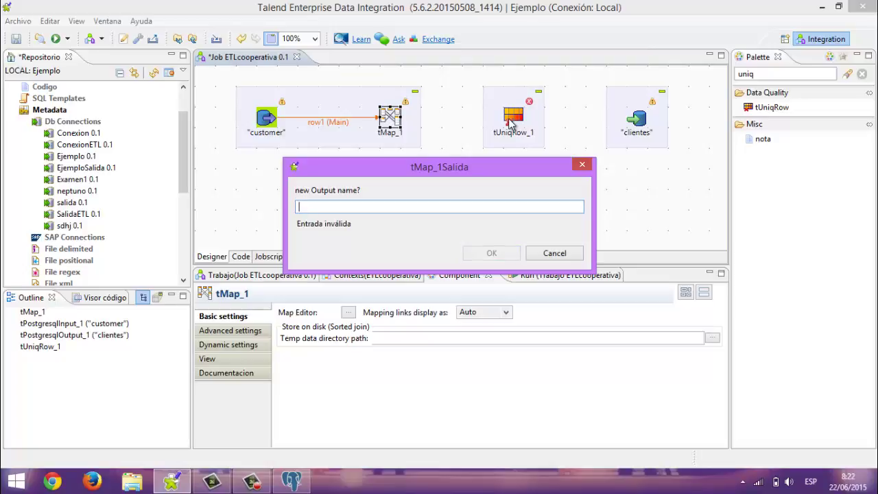
text(uniquerow)
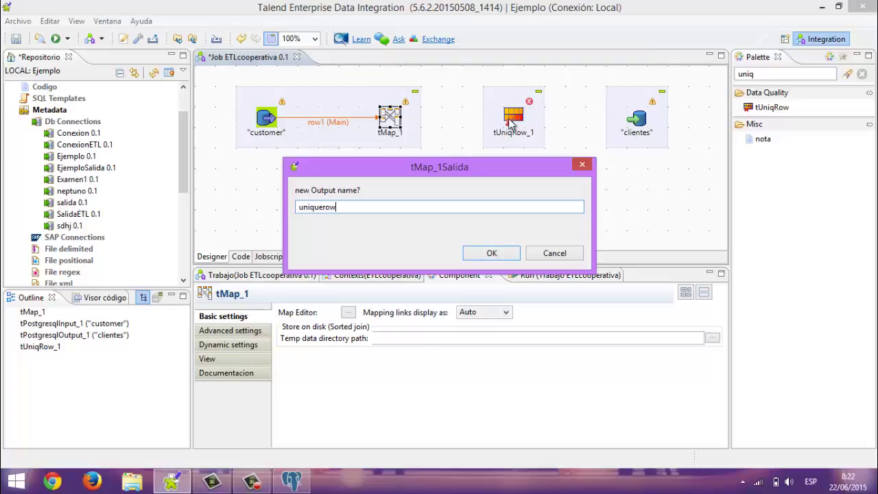
click(492, 254)
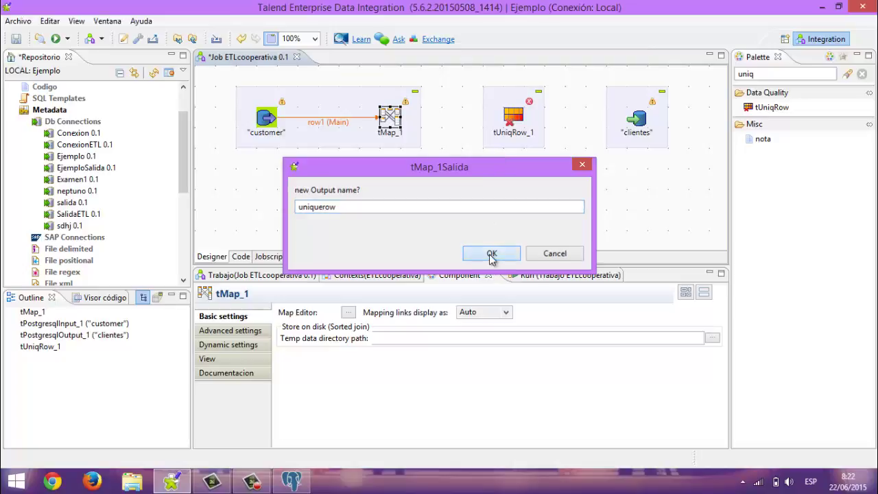
Route tUniqRow_1's Uniques rows into the clientes output as row2
right_click(523, 122)
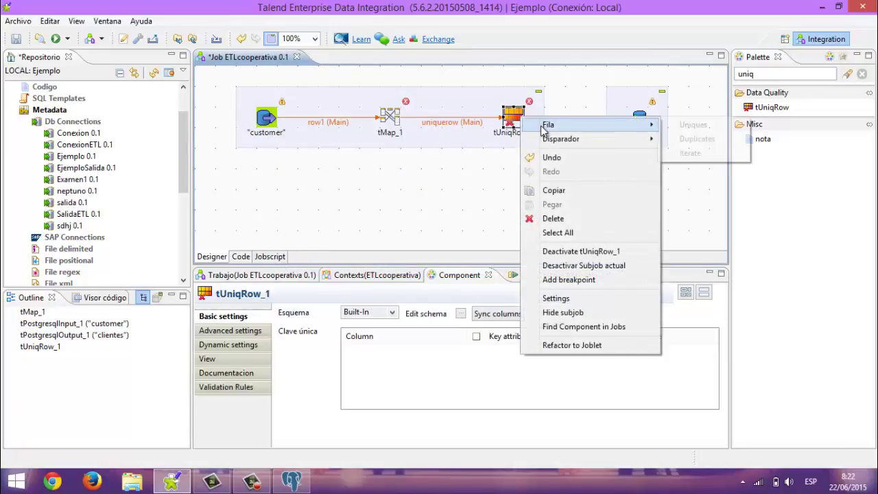
mouse_move(645, 126)
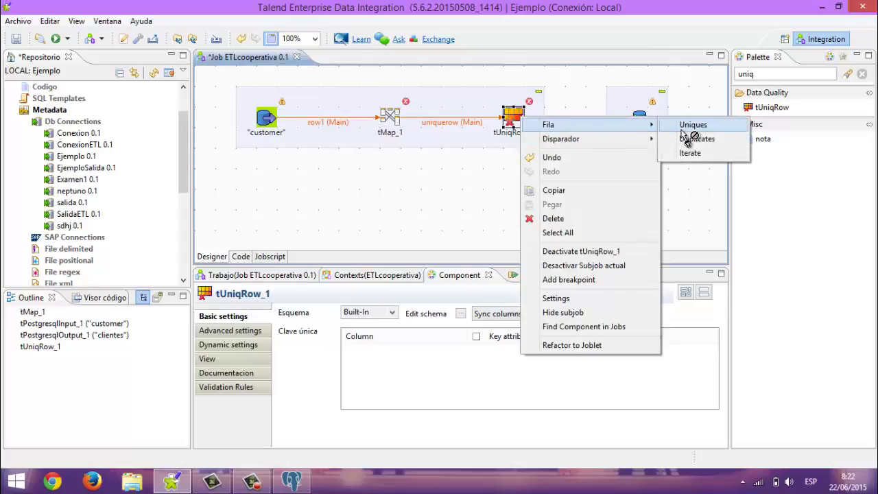
click(689, 126)
click(640, 126)
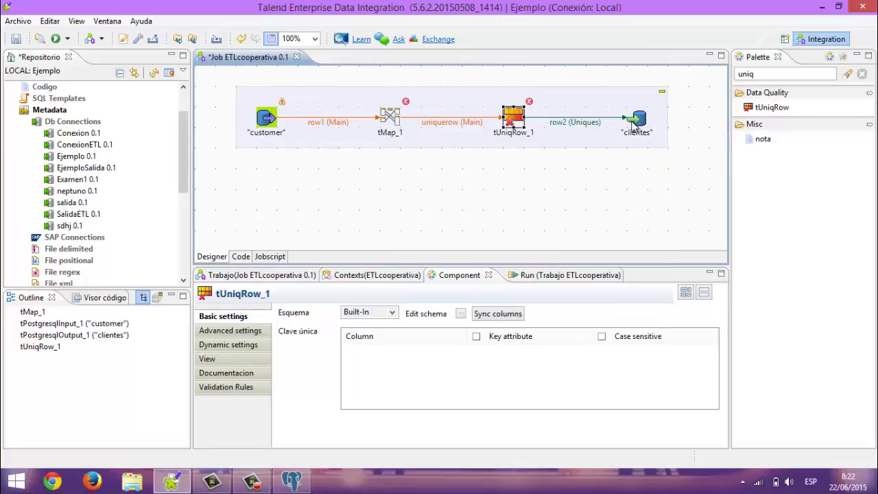
click(661, 115)
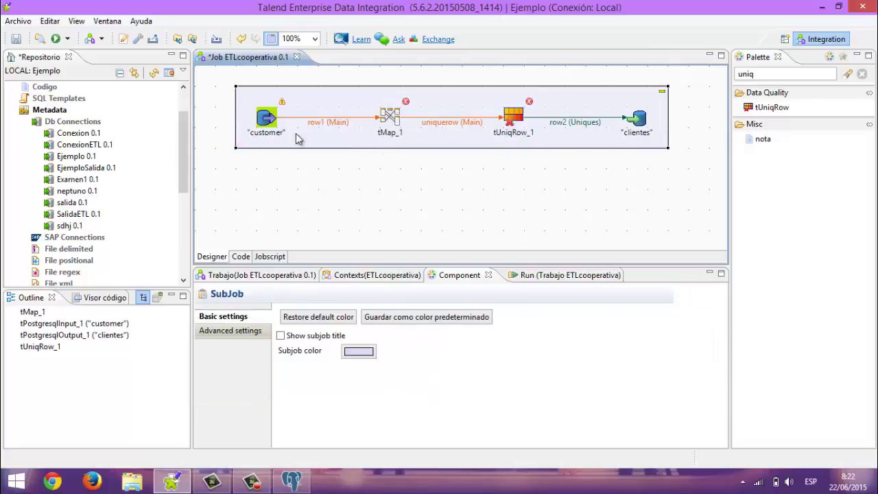
Inspect tMap_1's mapping editor, then close it
click(394, 122)
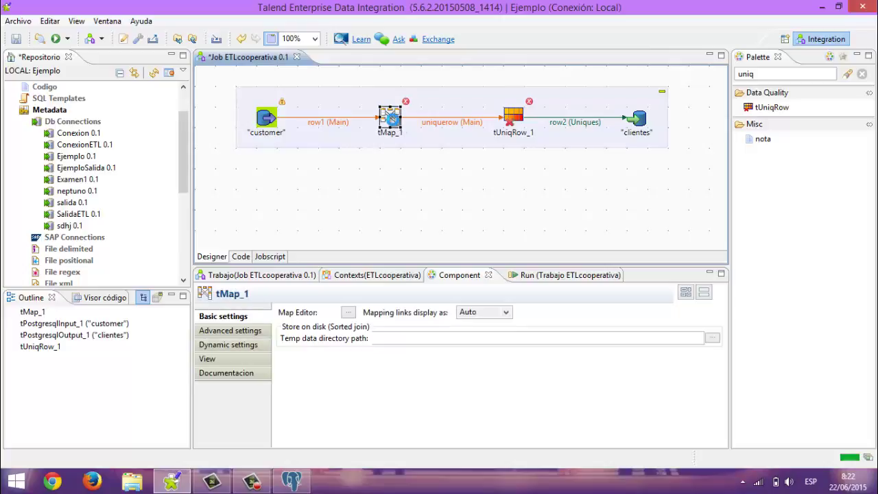
double_click(390, 119)
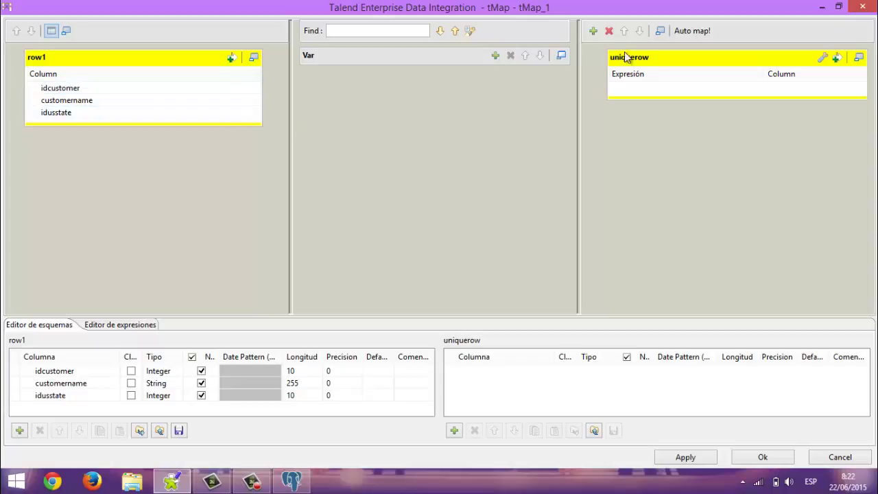
click(862, 7)
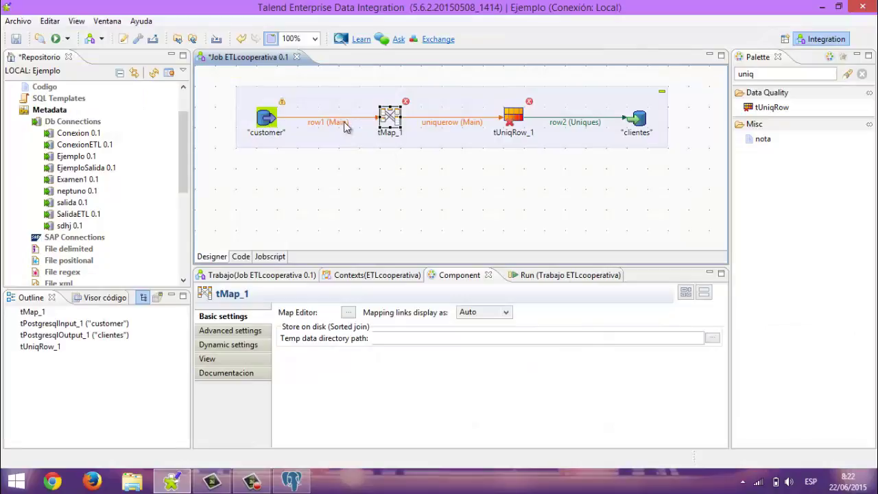
Show the customer input's settings and expand ConexionETL's table schemas to reveal clientes
click(268, 122)
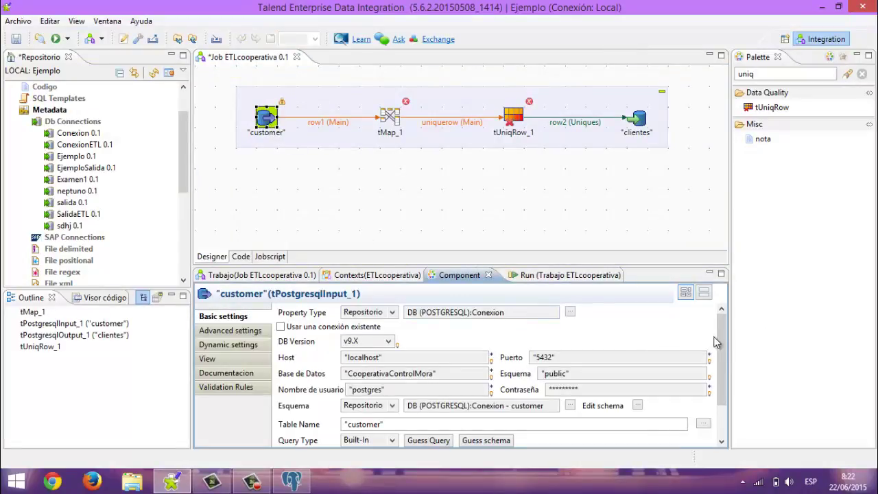
mouse_move(722, 352)
mouse_down()
mouse_move(721, 389)
mouse_move(719, 343)
mouse_up()
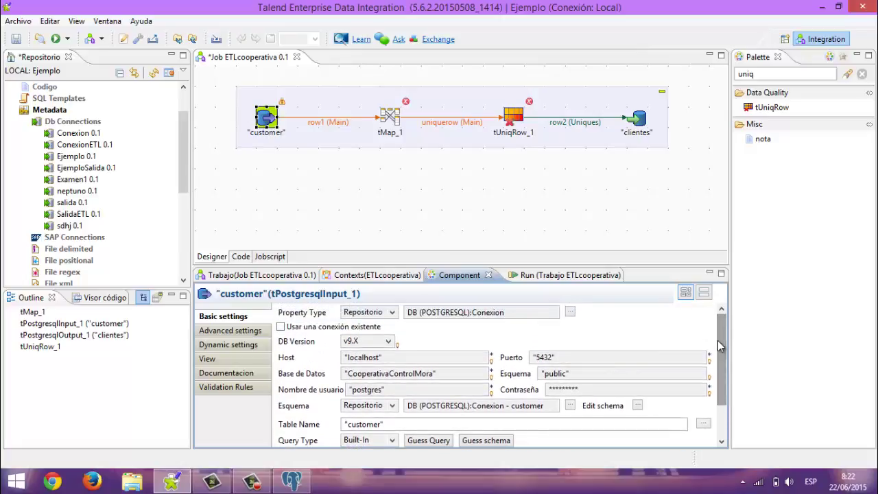
click(37, 145)
click(49, 192)
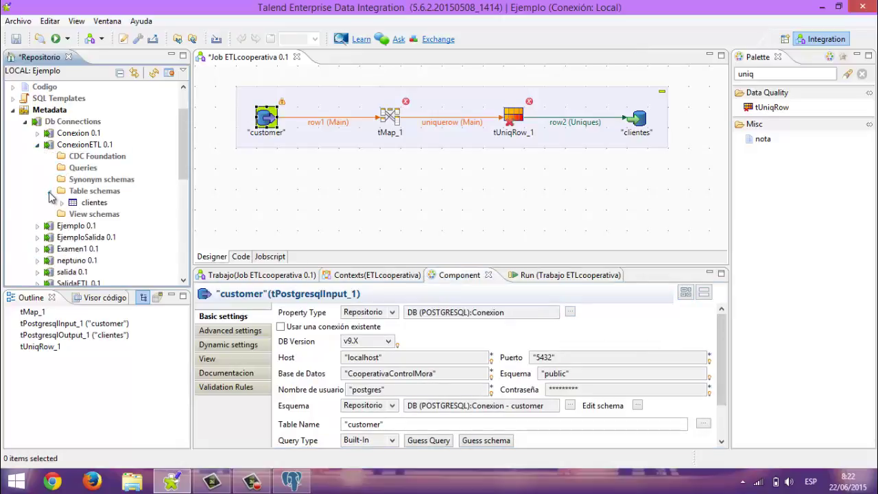
Replace the customer input with a clientes tPostgresqlInput from ConexionETL, positioned beside tMap_1
drag(68, 201, 265, 171)
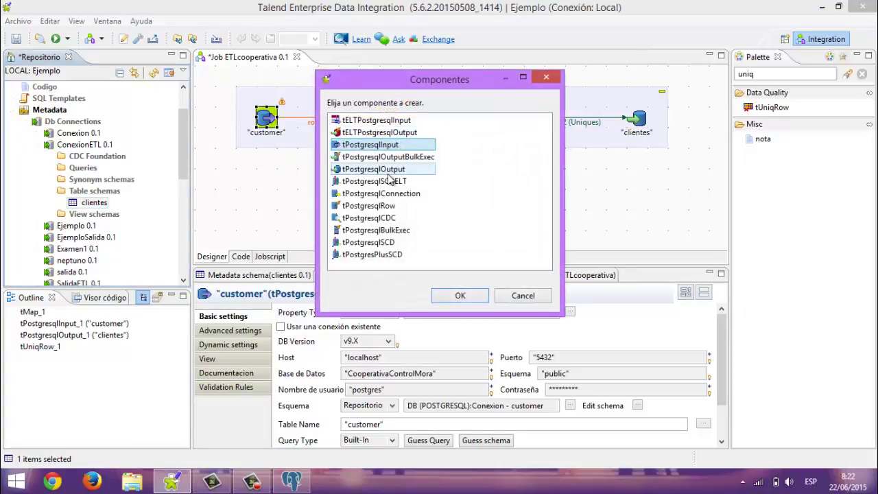
click(458, 295)
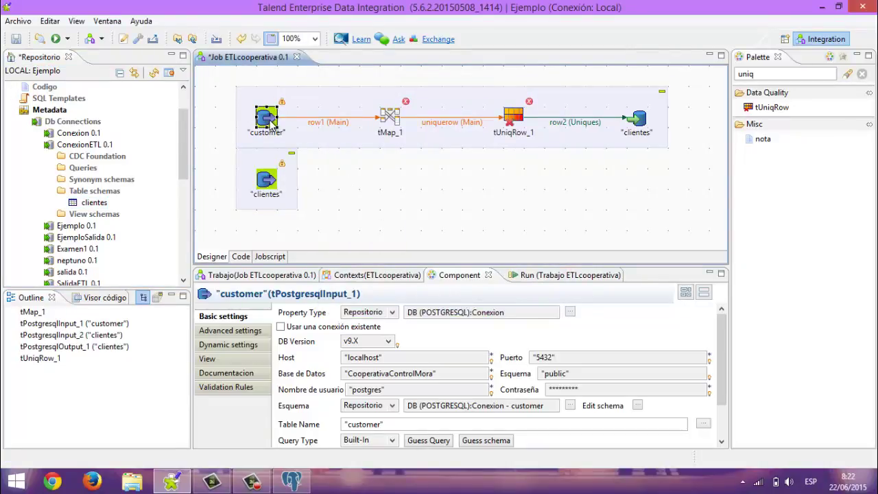
key(Delete)
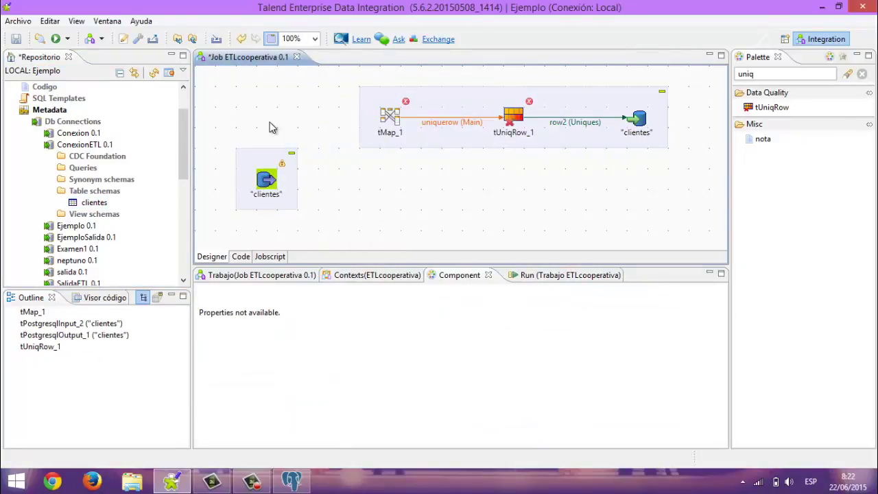
click(264, 184)
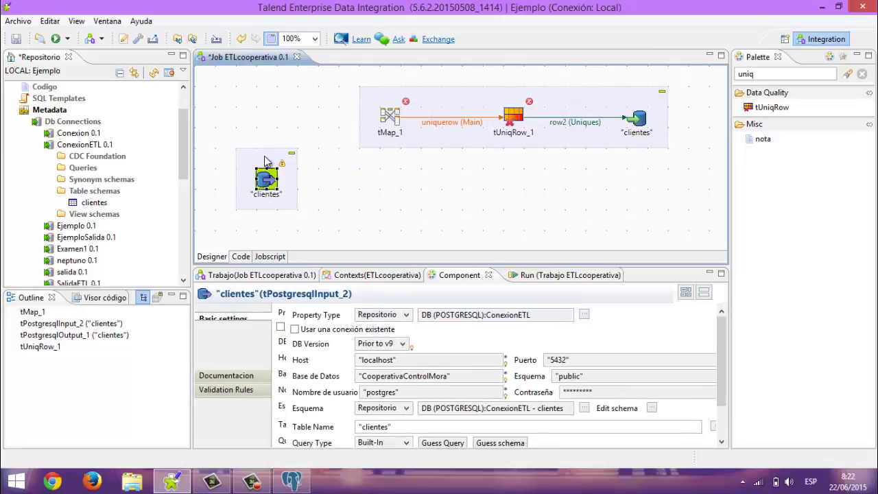
drag(269, 160, 271, 93)
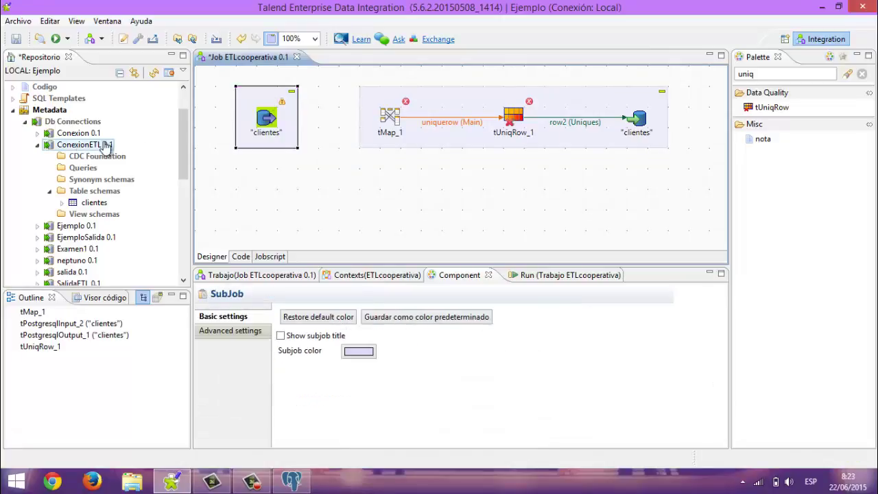
click(37, 145)
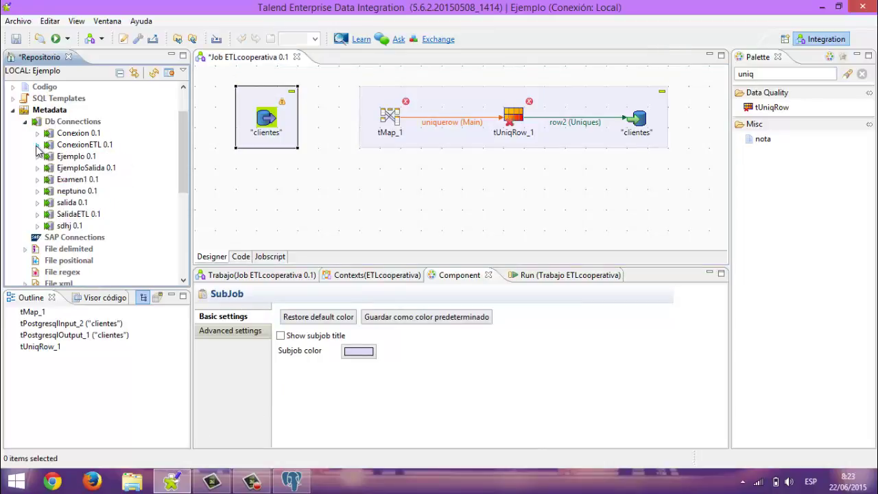
click(73, 146)
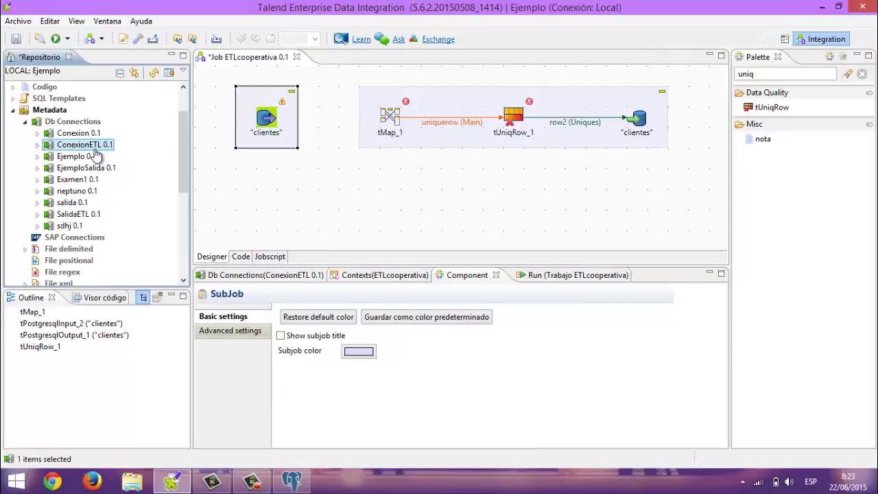
click(38, 144)
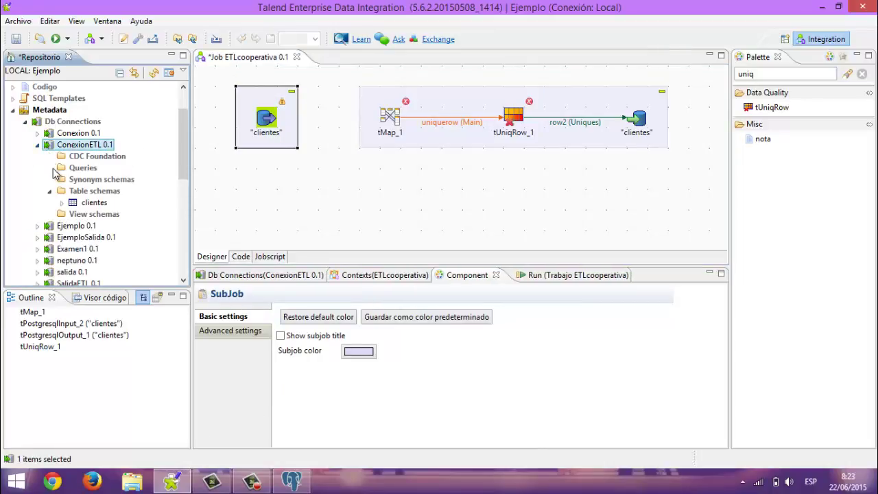
Link the clientes input to tMap_1 with a Main row connection (row1)
right_click(266, 116)
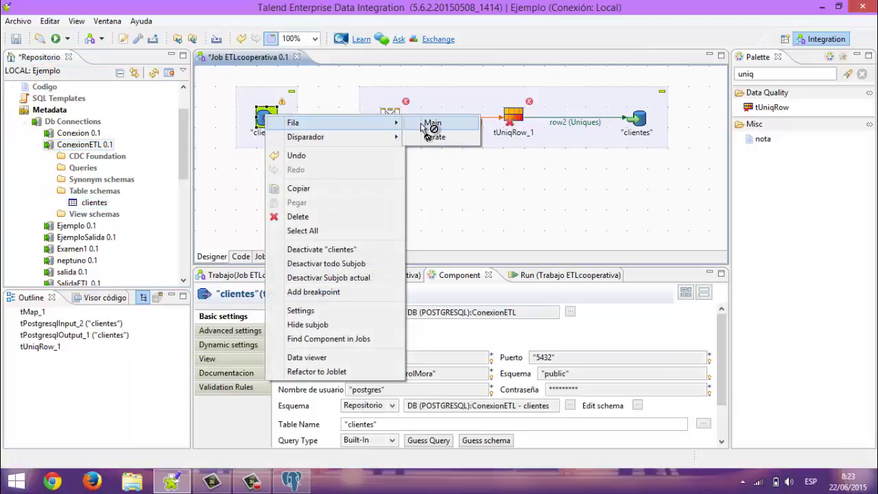
click(432, 122)
click(390, 118)
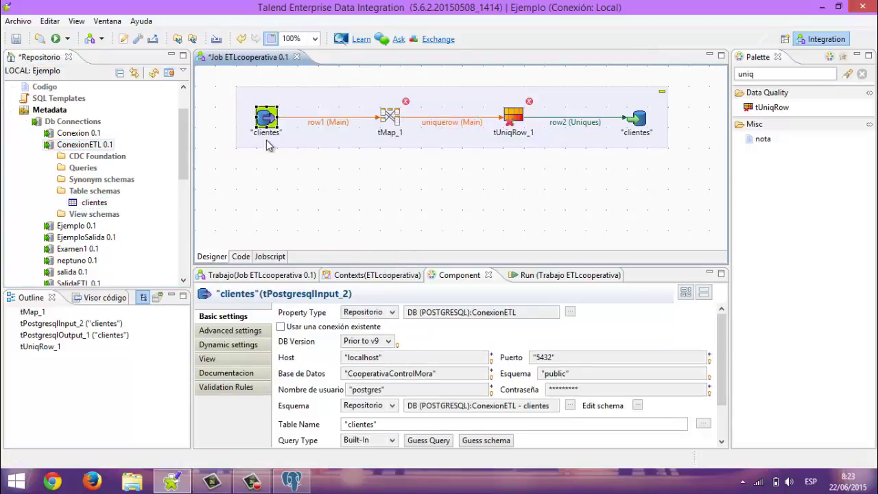
In tMap_1, map row1's numerocliente, cedula, nombre and direccion_domicilio into uniquerow, then confirm
double_click(390, 118)
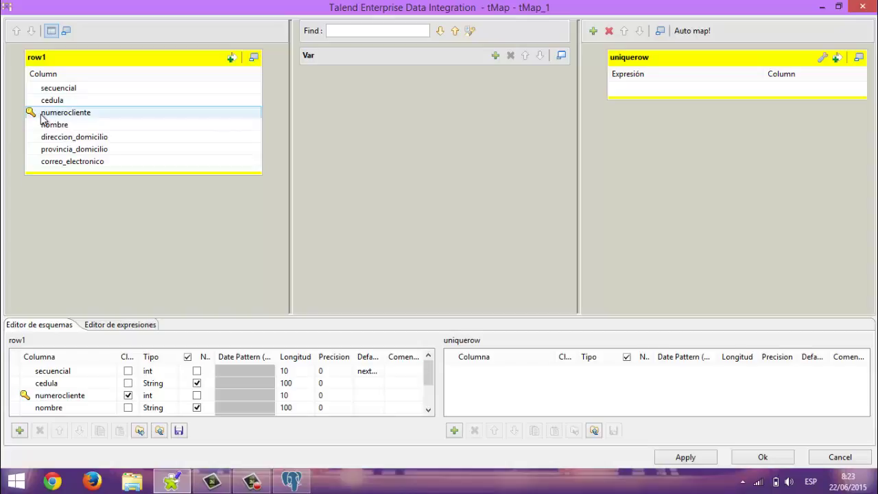
drag(41, 118, 649, 96)
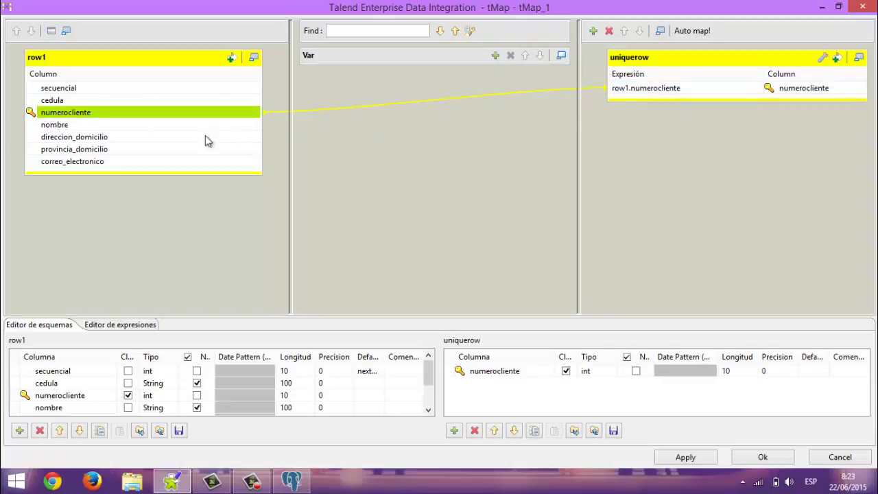
mouse_move(79, 101)
mouse_down()
mouse_move(113, 98)
mouse_move(271, 132)
mouse_move(629, 94)
mouse_move(649, 110)
mouse_move(645, 103)
mouse_up()
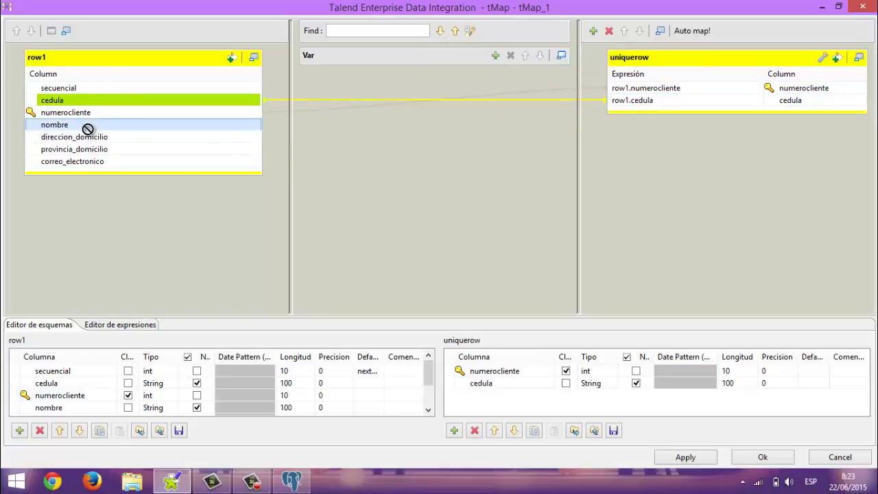
drag(87, 129, 661, 109)
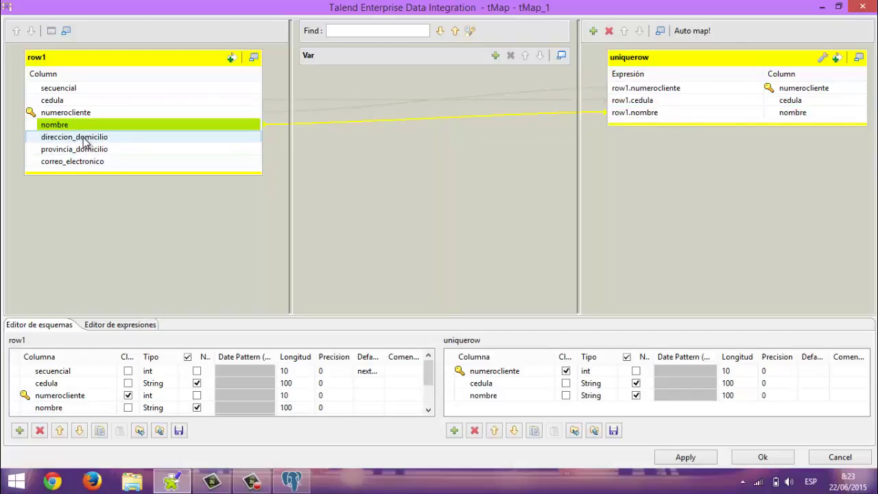
drag(85, 141, 662, 127)
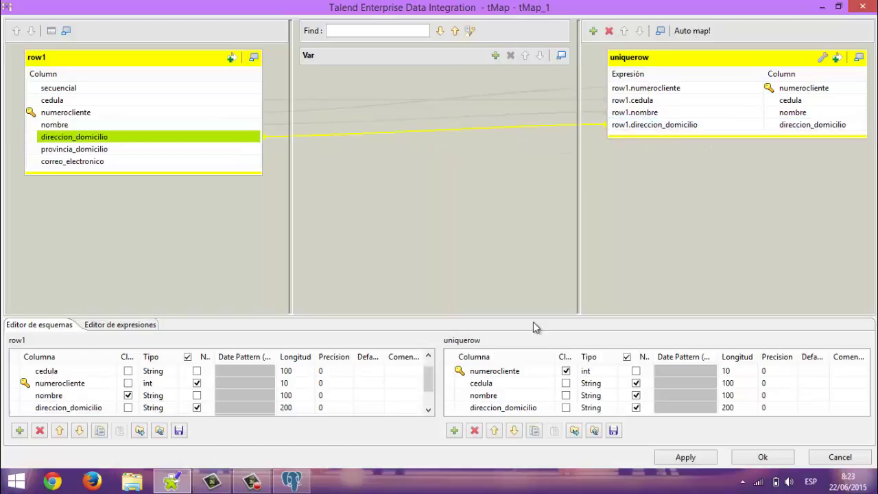
click(763, 457)
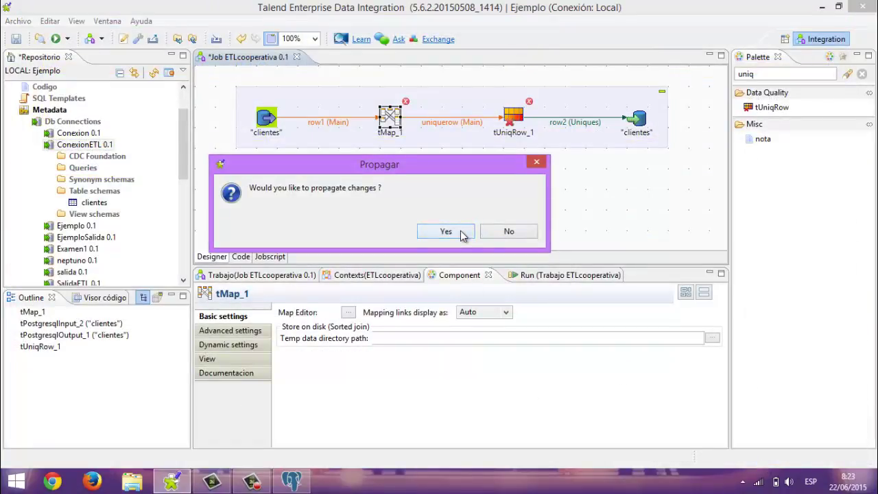
Propagate the mapping changes and tick numerocliente as tUniqRow_1's key attribute
click(446, 232)
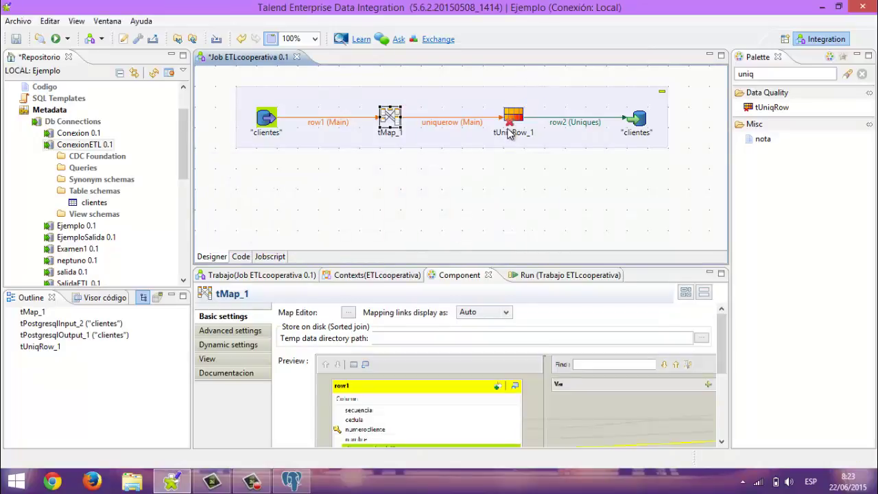
click(509, 133)
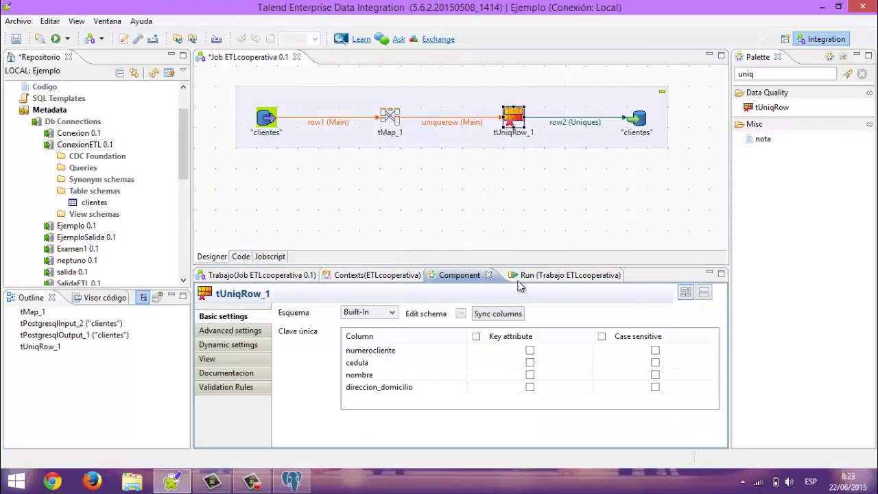
click(530, 351)
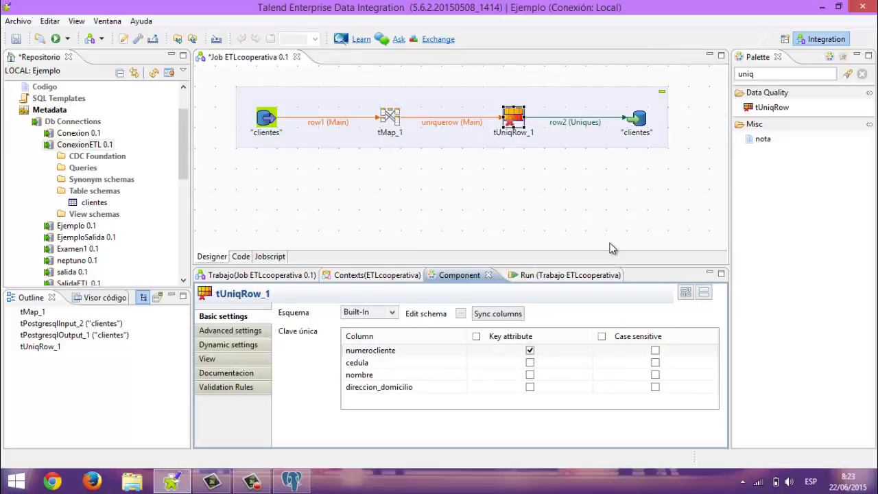
click(637, 122)
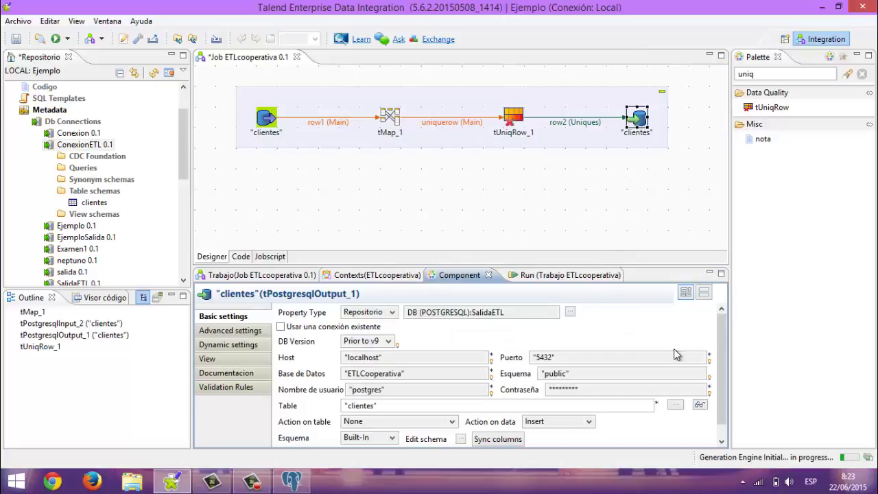
scroll(725, 357, down, 1)
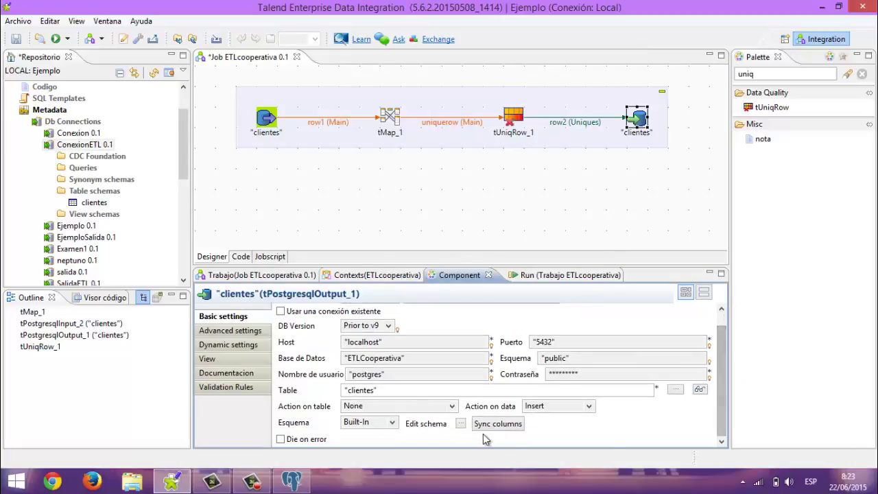
Set the clientes output's Action on table to 'Eliminar tabla si existe y crear'
click(419, 406)
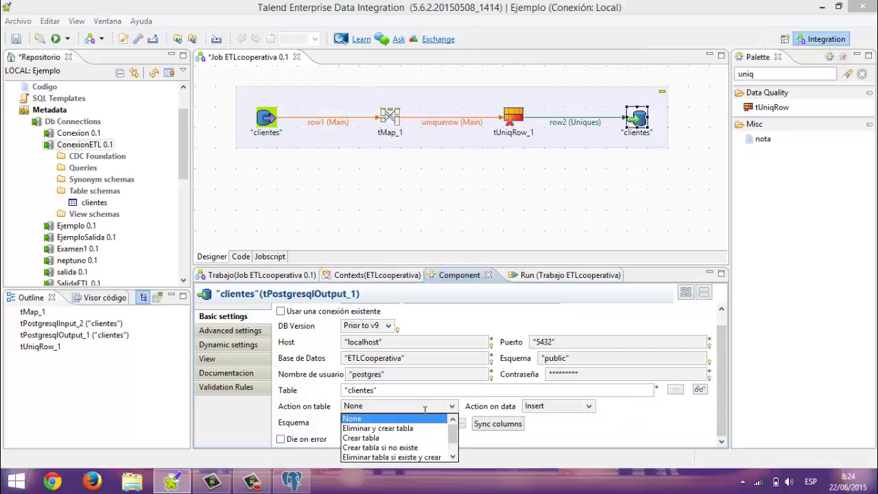
click(395, 457)
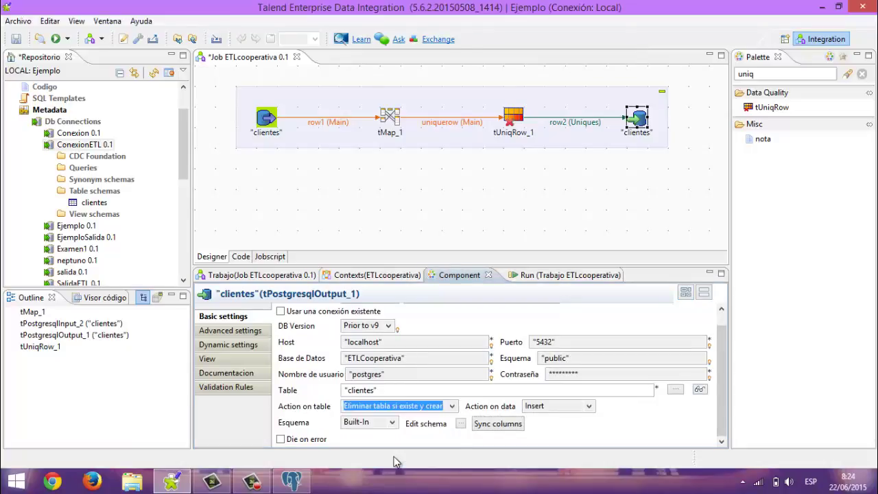
click(452, 407)
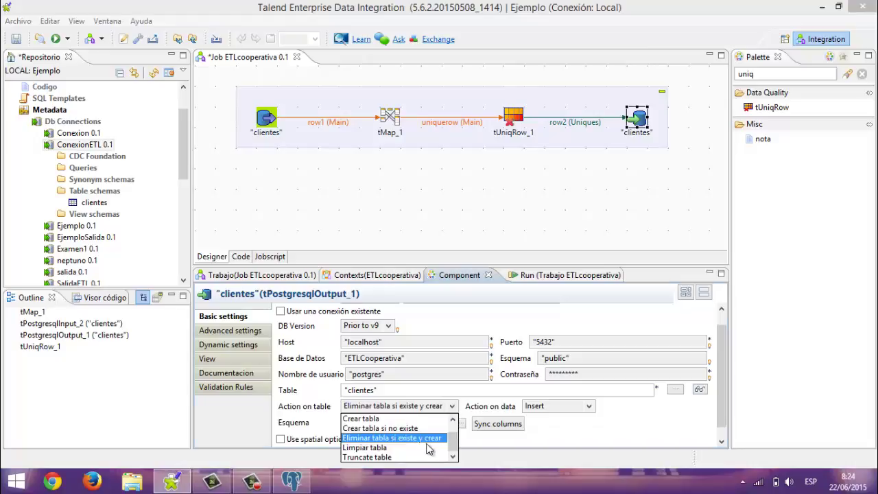
click(572, 434)
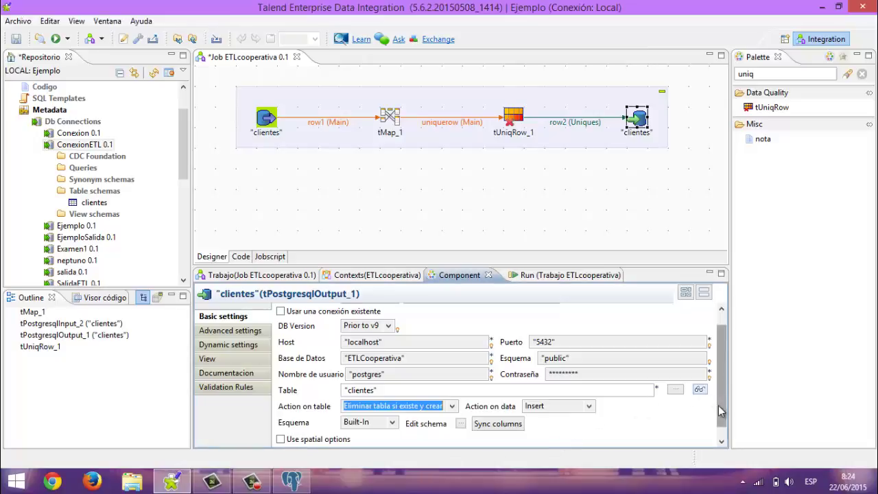
scroll(721, 425, down, 1)
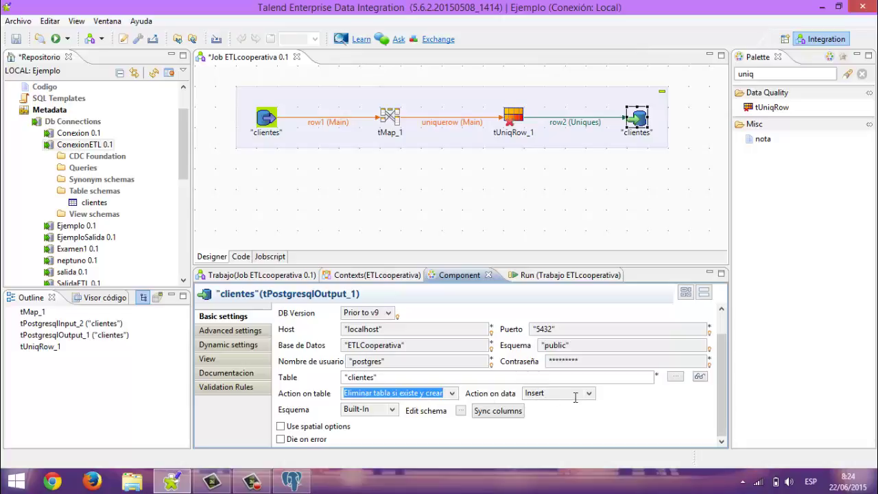
Save the ETLcooperativa 0.1 job and start a run
click(17, 40)
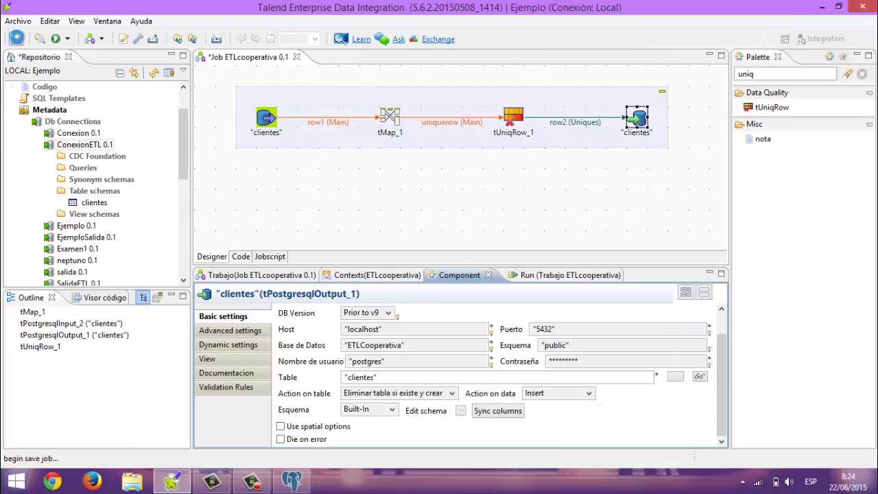
click(56, 39)
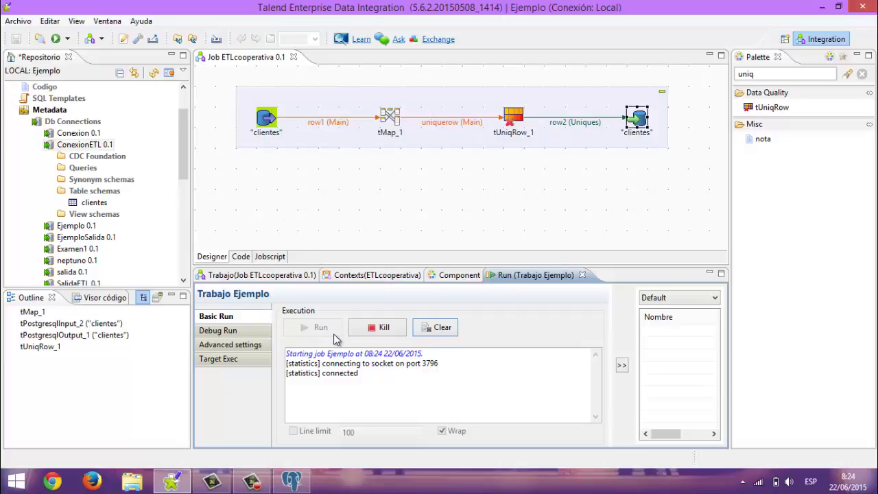
In pgAdmin, refresh the ETLCooperativa database and expand it
click(289, 482)
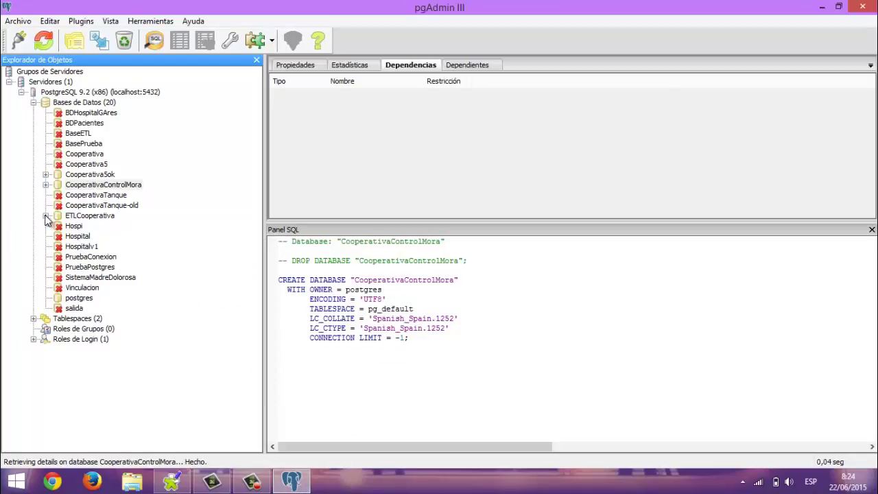
click(45, 216)
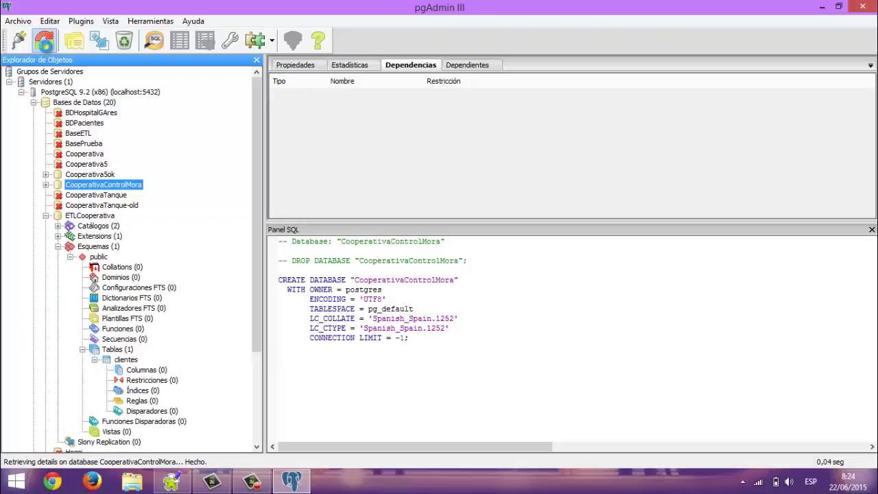
click(44, 41)
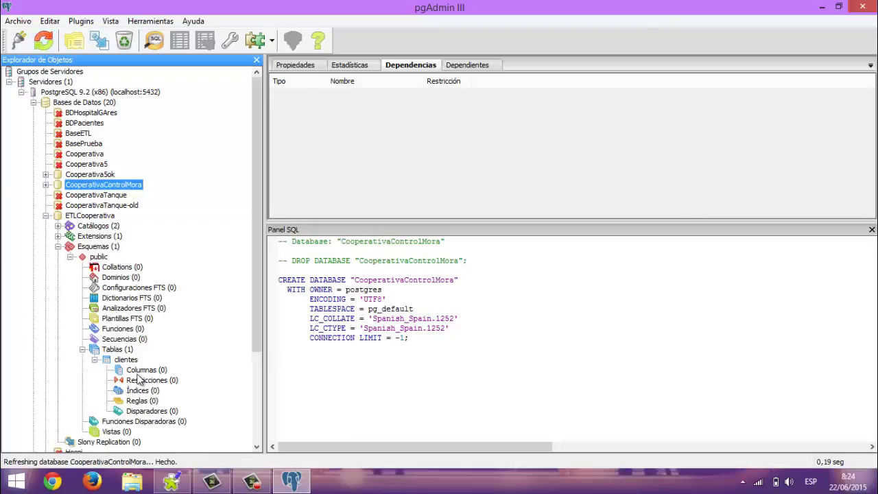
click(44, 41)
click(46, 215)
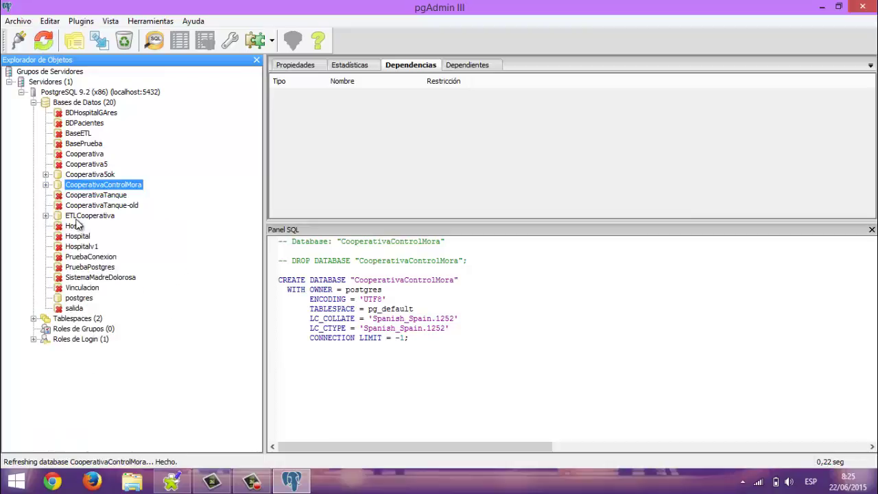
click(76, 218)
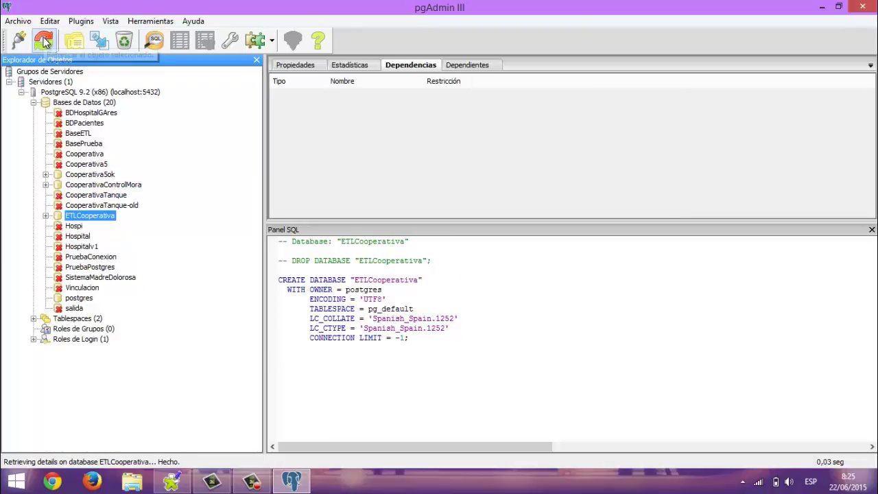
click(44, 42)
click(45, 215)
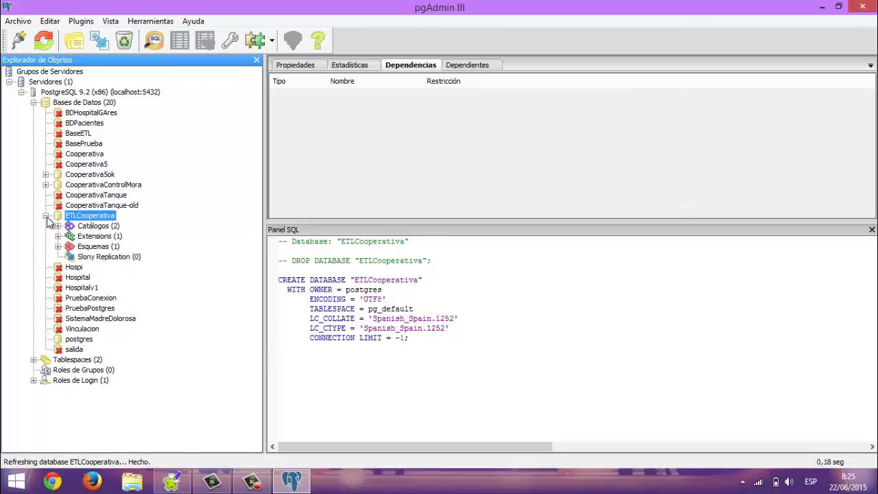
View the top 100 rows of ETLCooperativa's empty clientes table, close it, and minimize pgAdmin
click(58, 246)
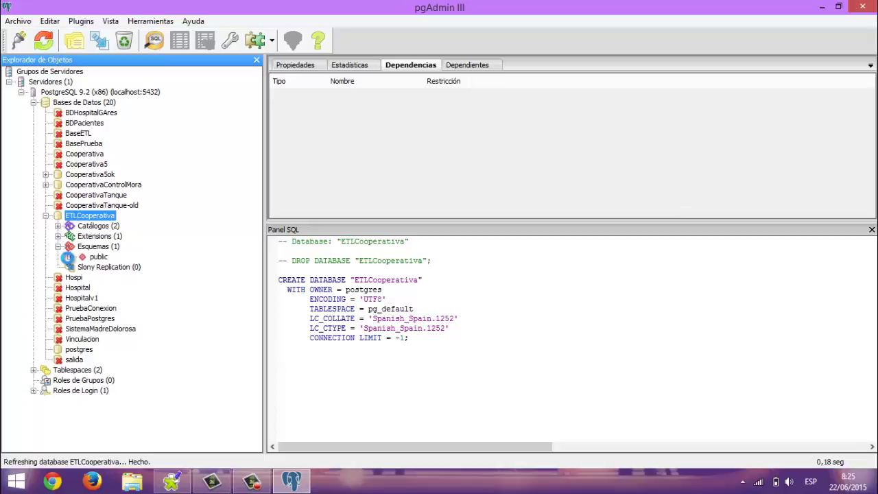
click(70, 256)
click(82, 350)
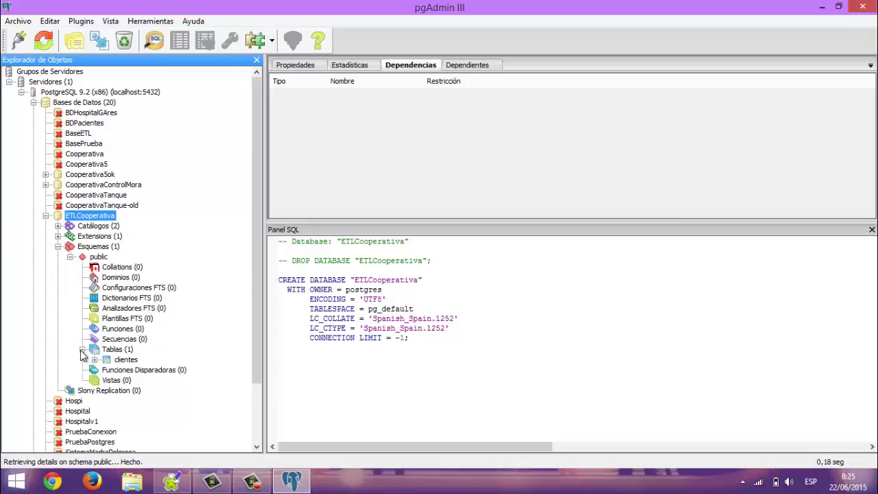
click(94, 359)
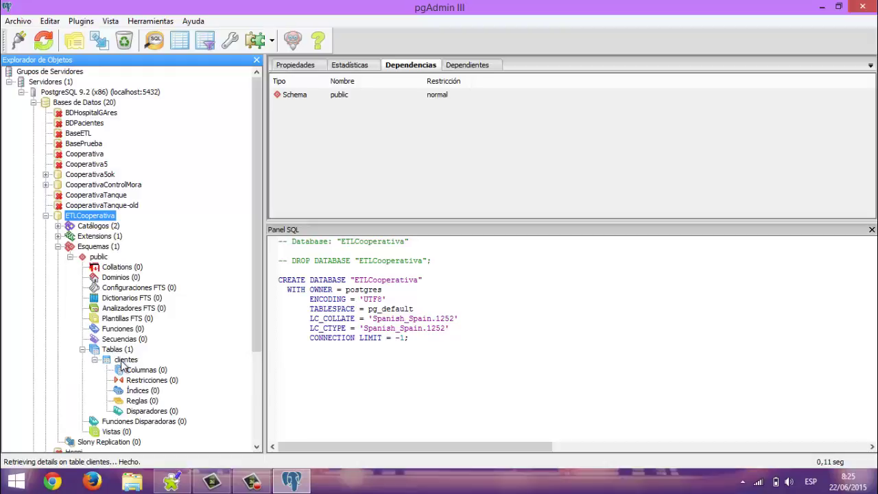
click(119, 360)
right_click(122, 361)
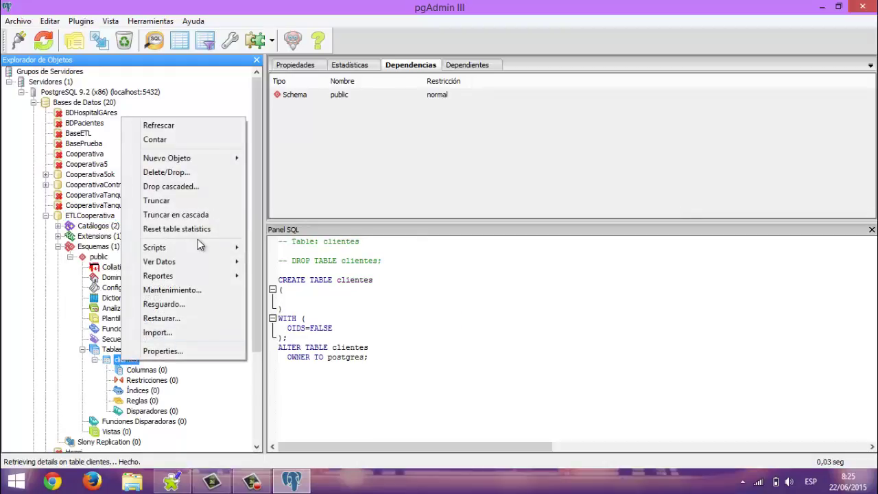
mouse_move(199, 261)
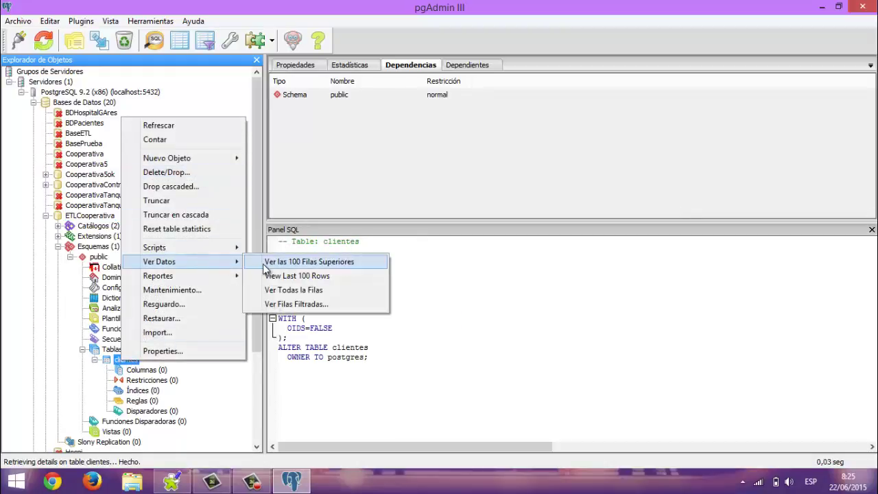
click(263, 264)
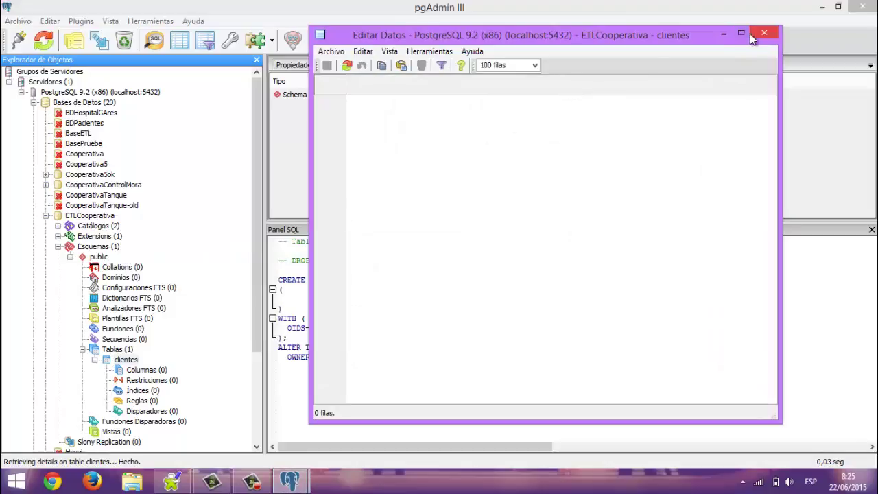
click(763, 33)
click(823, 7)
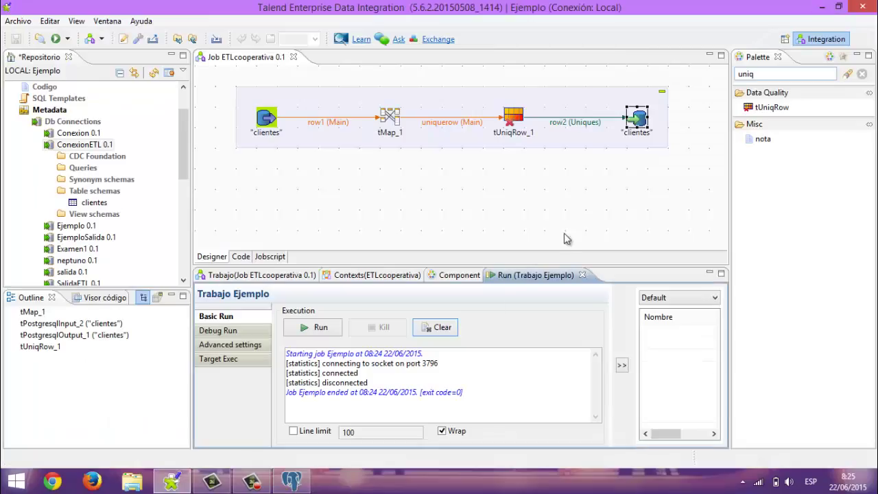
Rerun the ETLcooperativa job to load 12682 rows, then return to pgAdmin
click(302, 329)
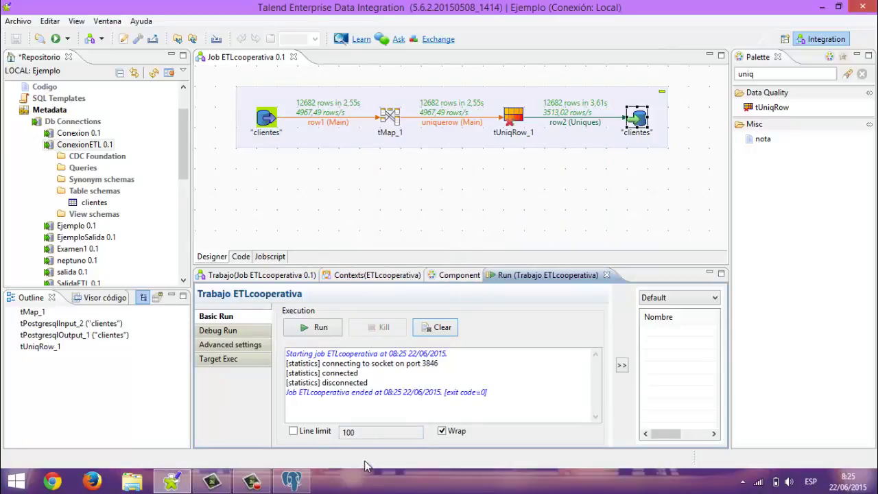
click(291, 480)
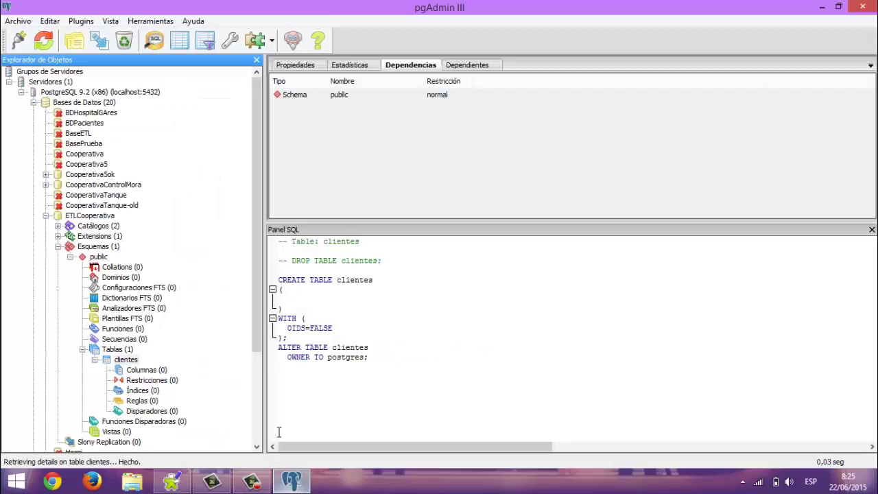
Refresh Tablas and open the top 100 rows of the copied ETLCooperativa clientes table
click(45, 44)
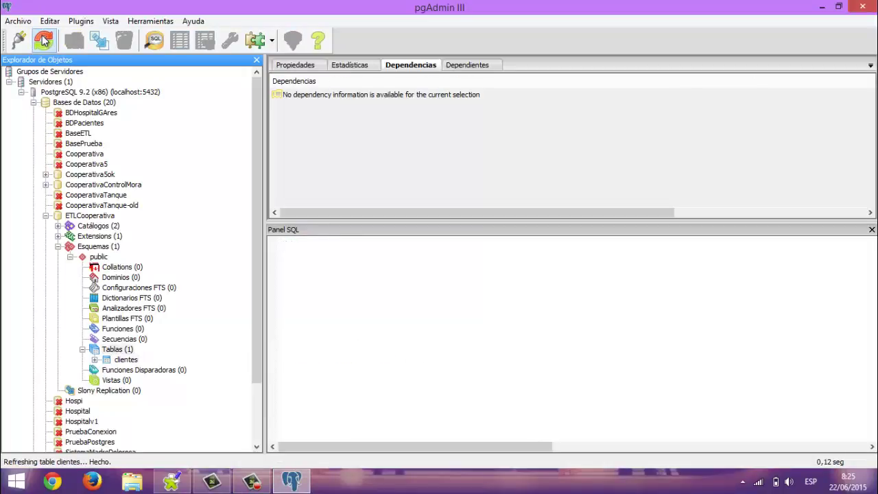
click(95, 360)
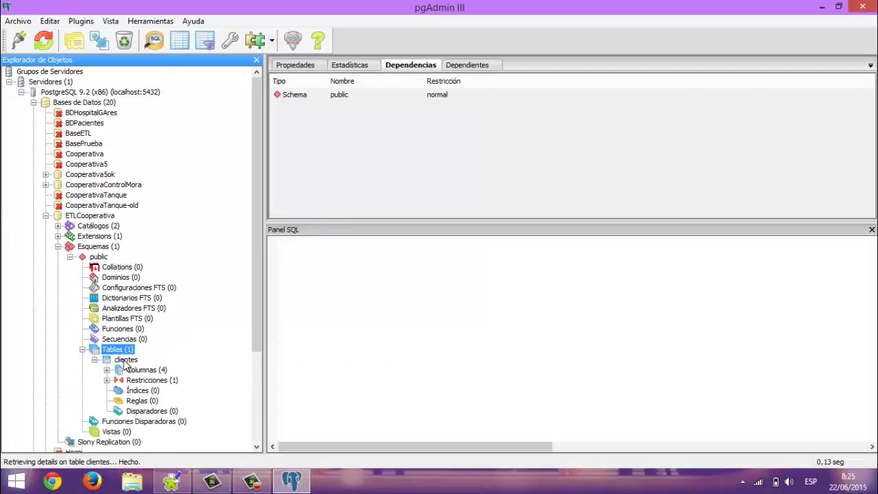
right_click(124, 364)
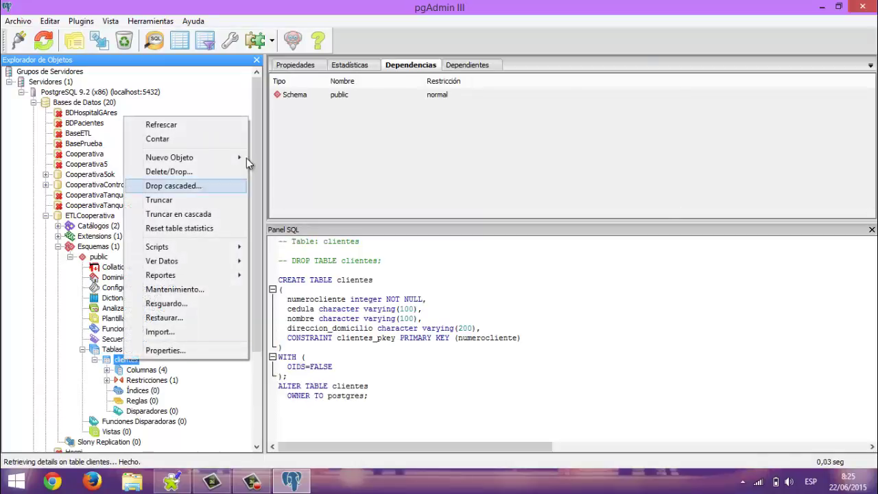
mouse_move(225, 165)
mouse_move(217, 249)
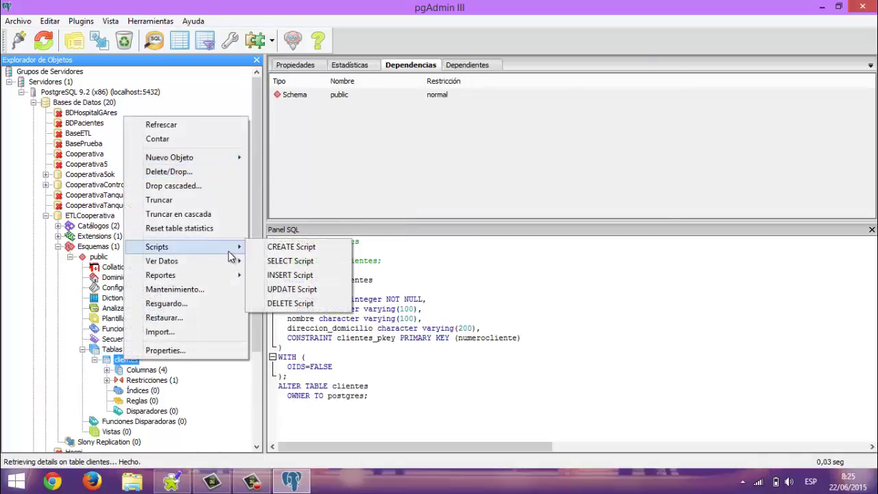
mouse_move(236, 260)
click(264, 263)
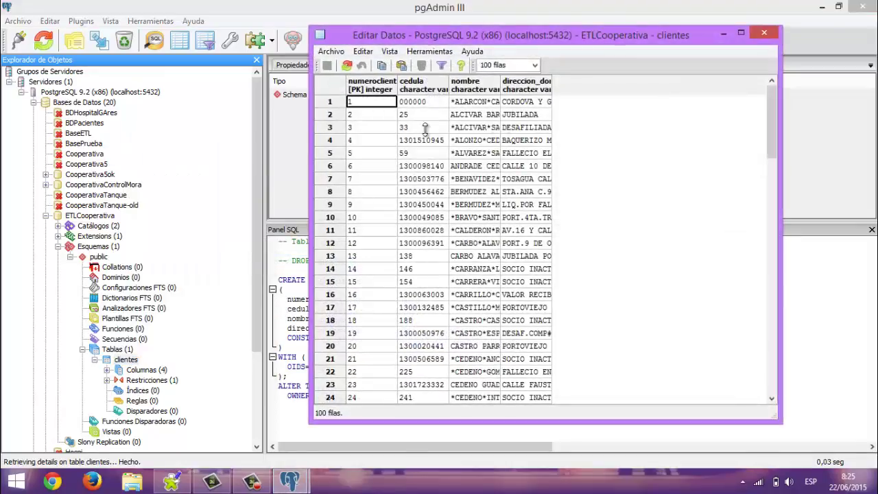
click(45, 185)
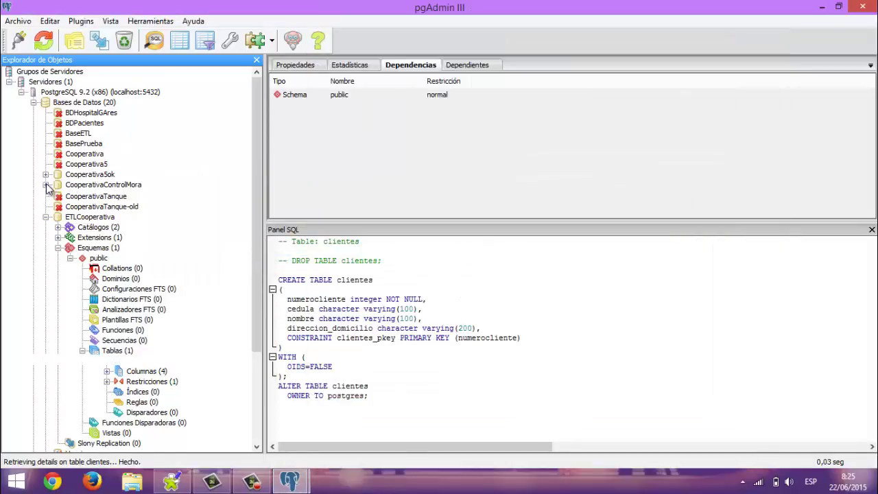
Open the top 100 rows of CooperativaControlMora's source clientes table
click(57, 215)
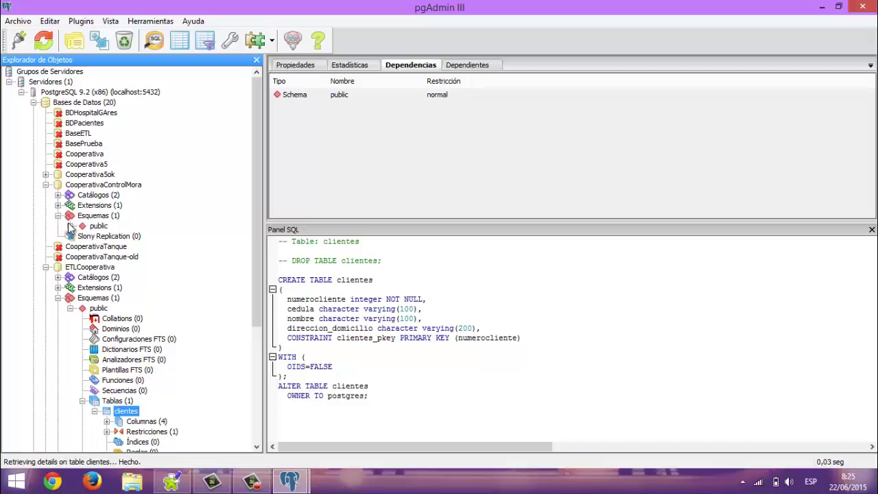
click(71, 226)
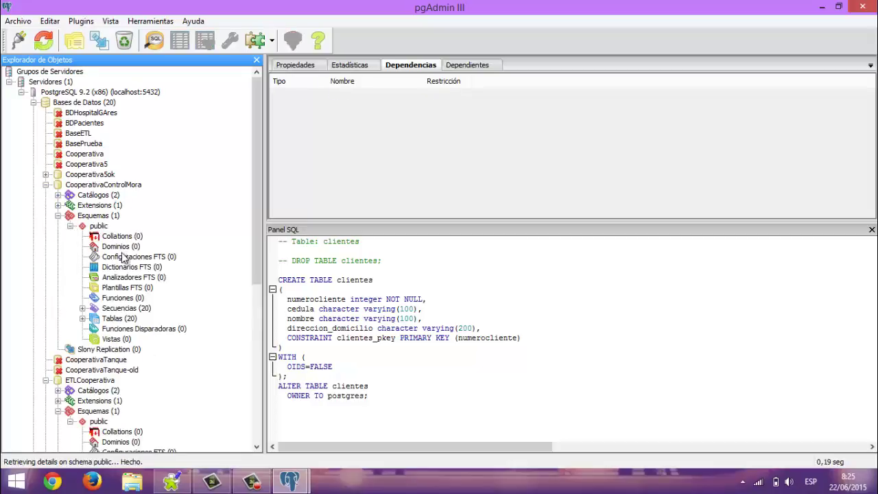
click(82, 318)
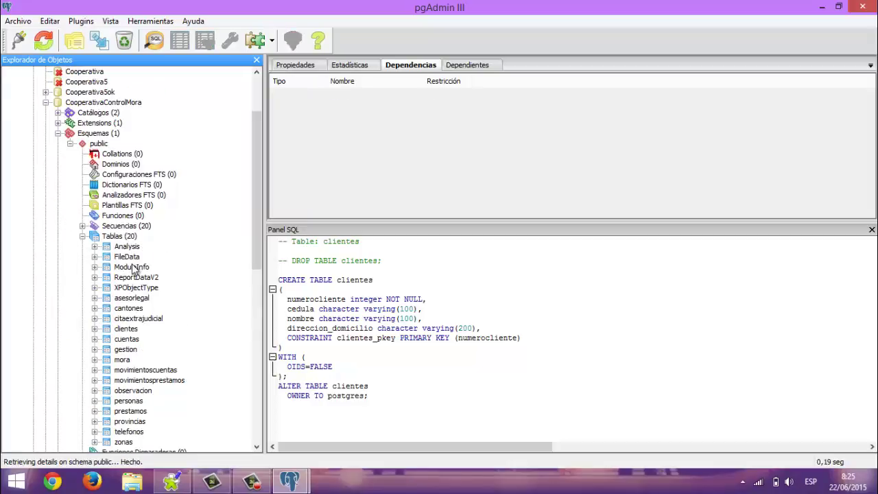
right_click(128, 330)
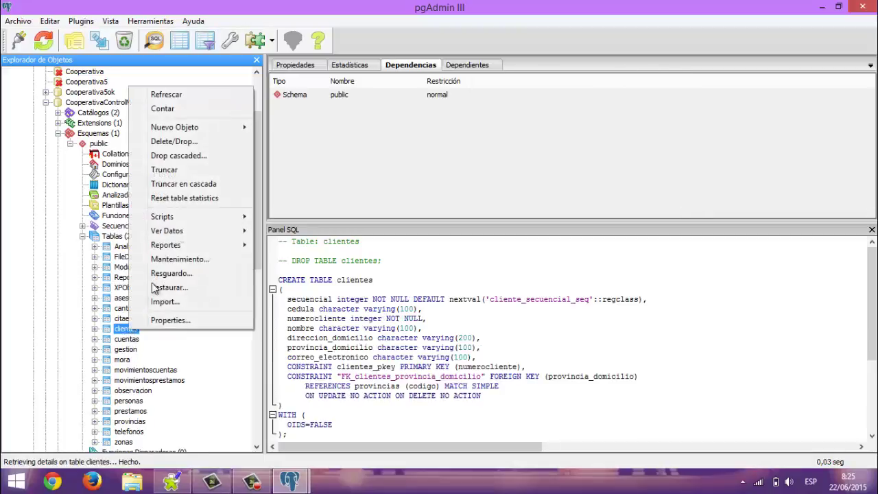
mouse_move(205, 231)
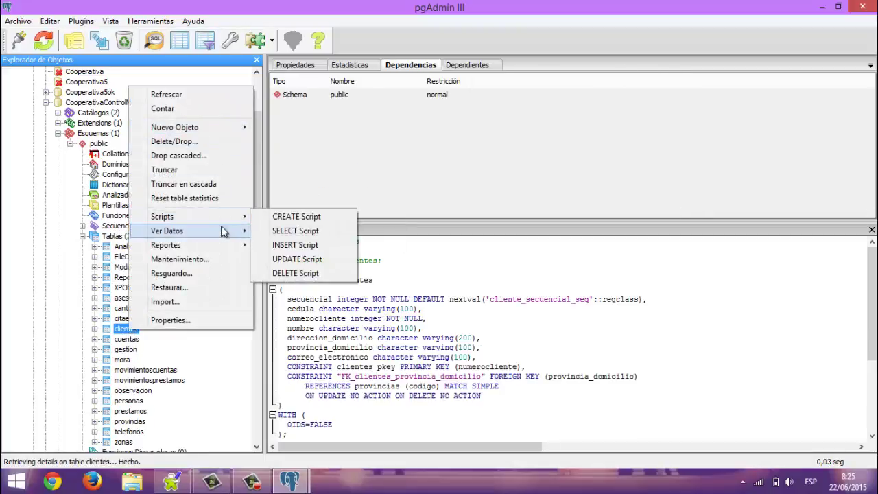
click(274, 231)
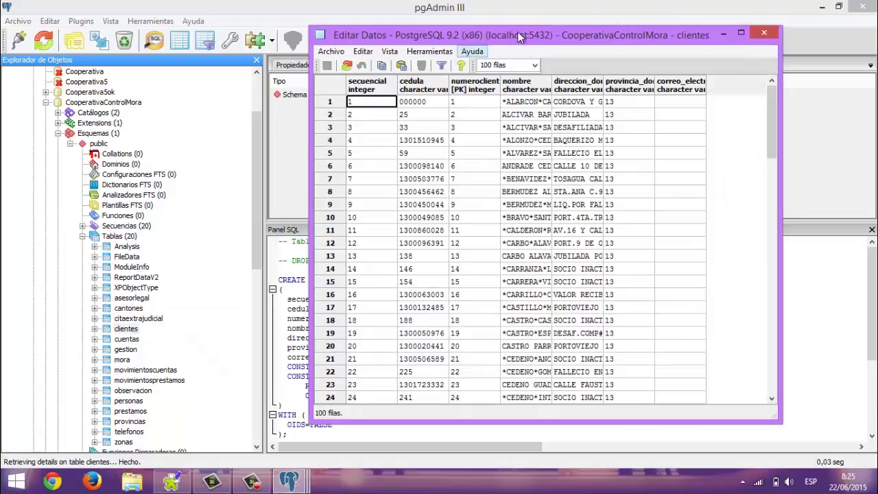
Place the source and copied clientes rows side by side, then close both and return to Talend
drag(509, 38, 235, 17)
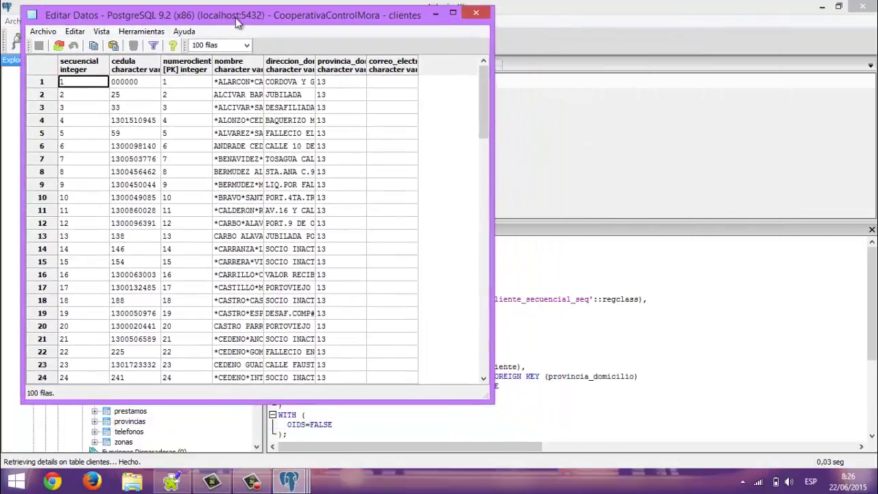
mouse_move(289, 481)
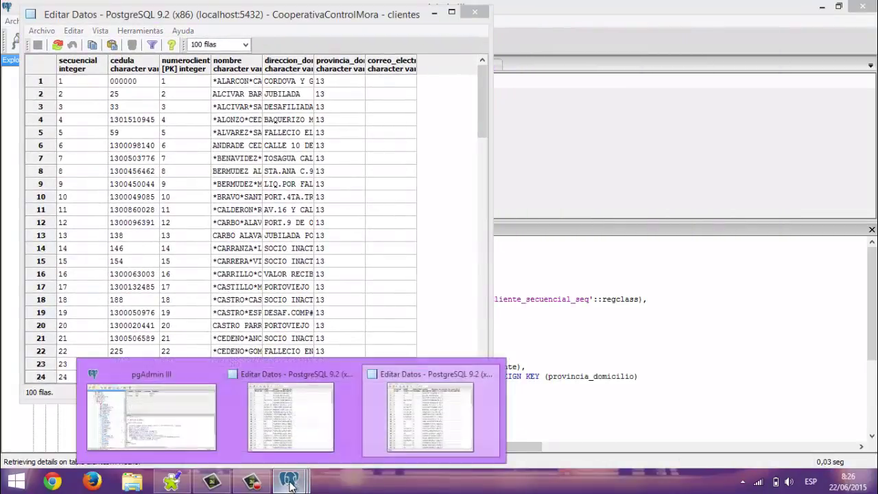
click(431, 412)
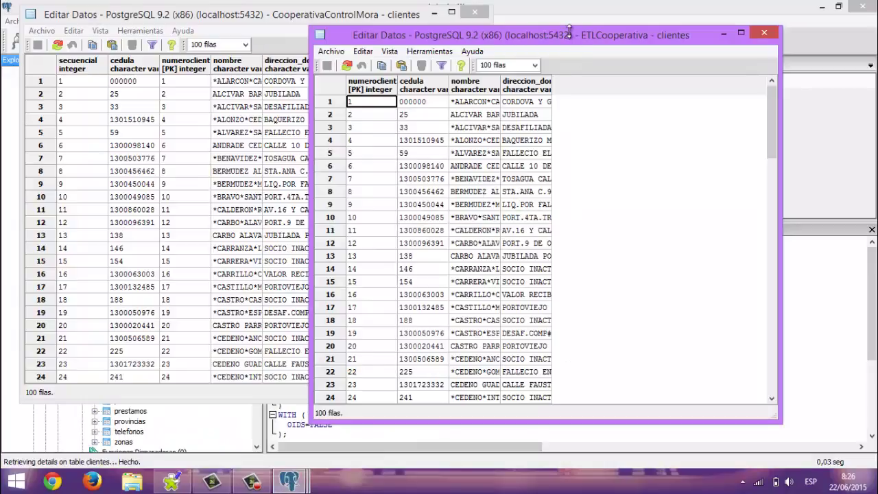
drag(564, 36, 645, 74)
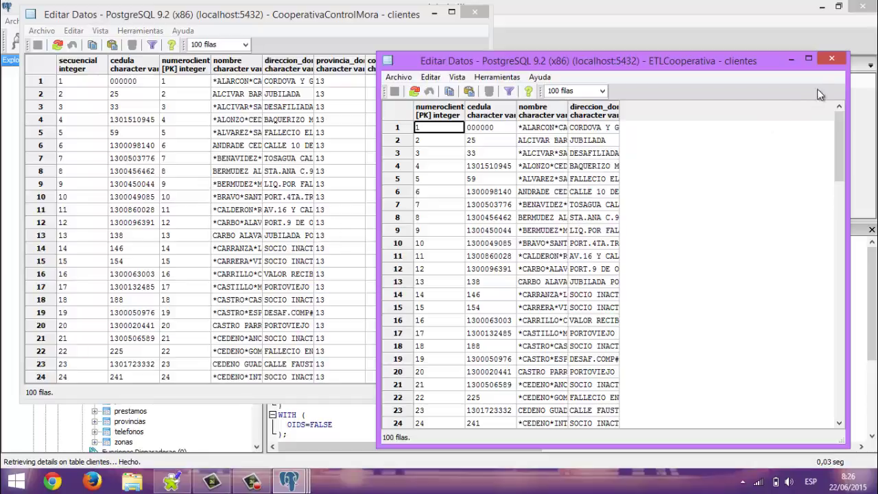
click(830, 61)
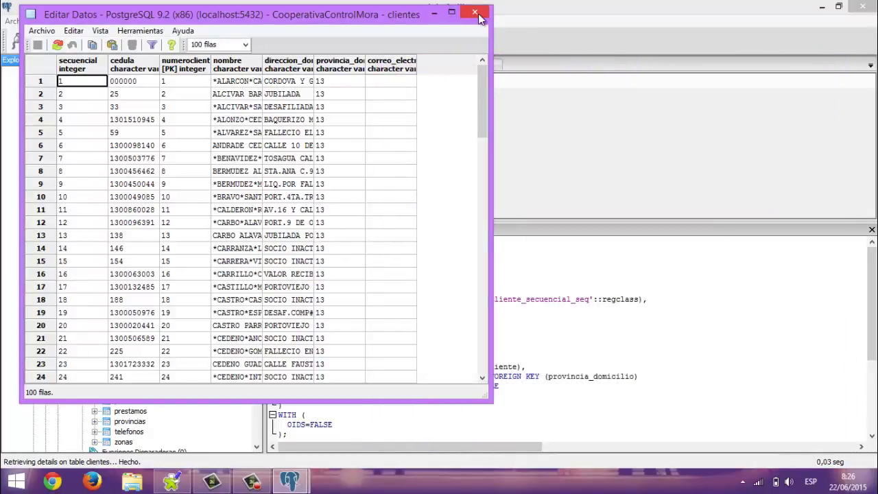
click(478, 17)
click(286, 483)
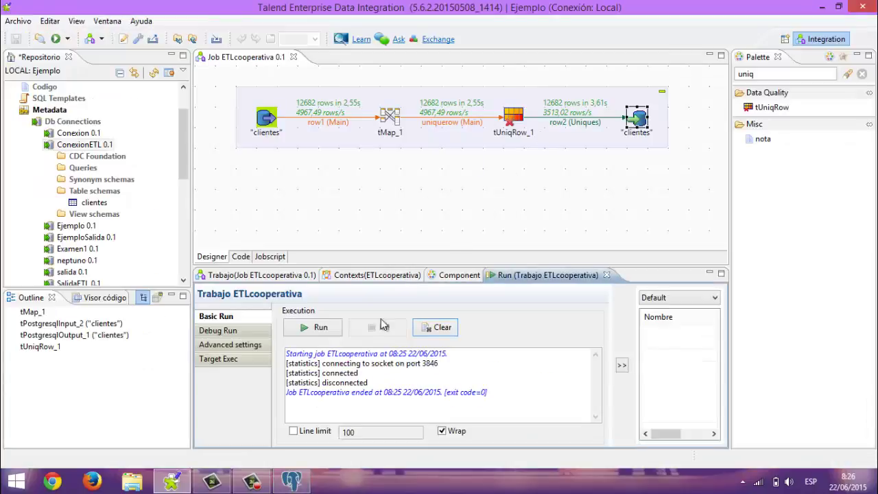
click(253, 482)
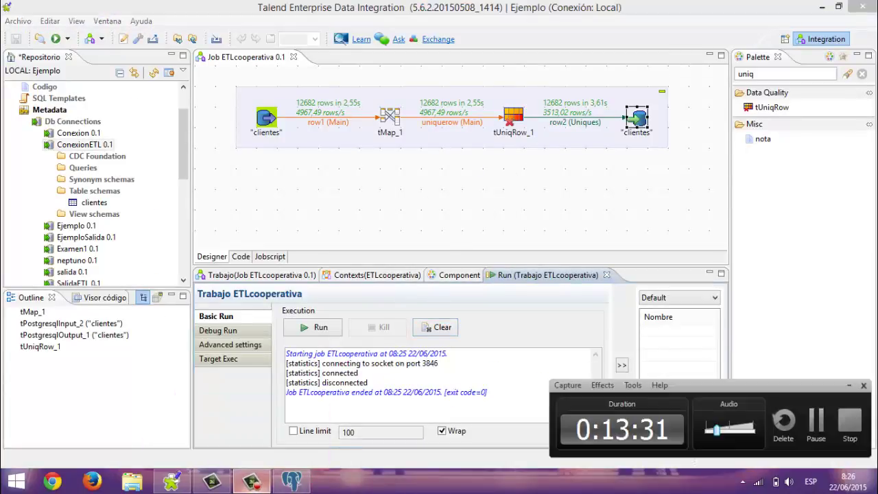